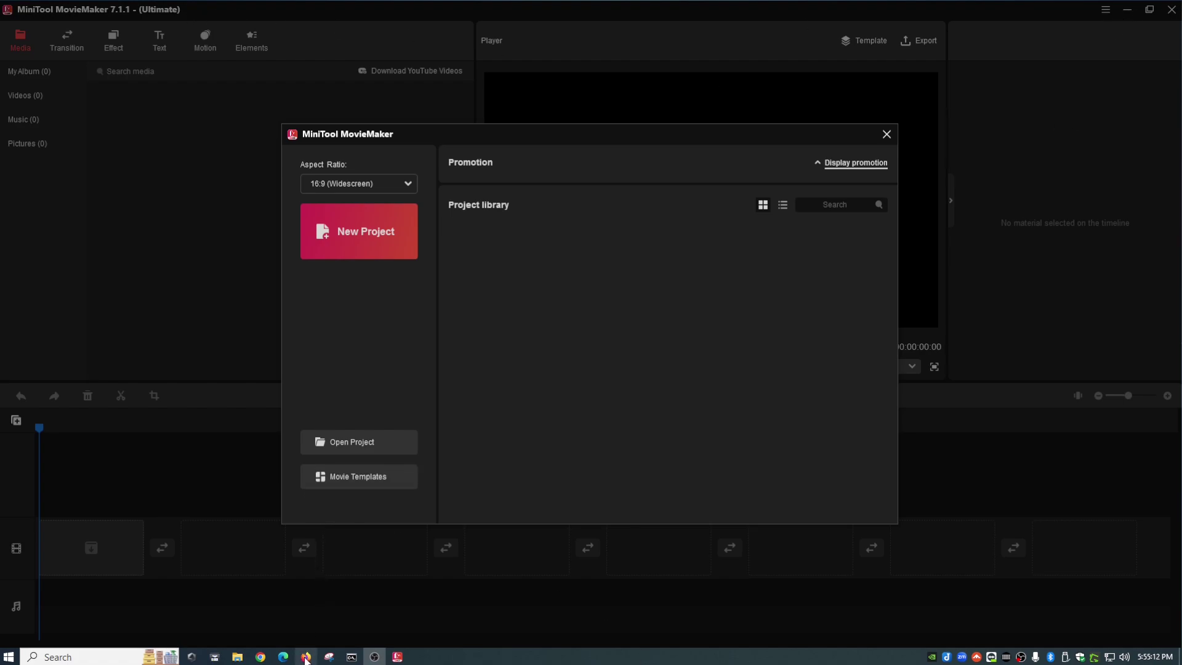
Step: Look over the MovieMaker website's plans and pricing page and the Free Edition features in the browser
click(306, 657)
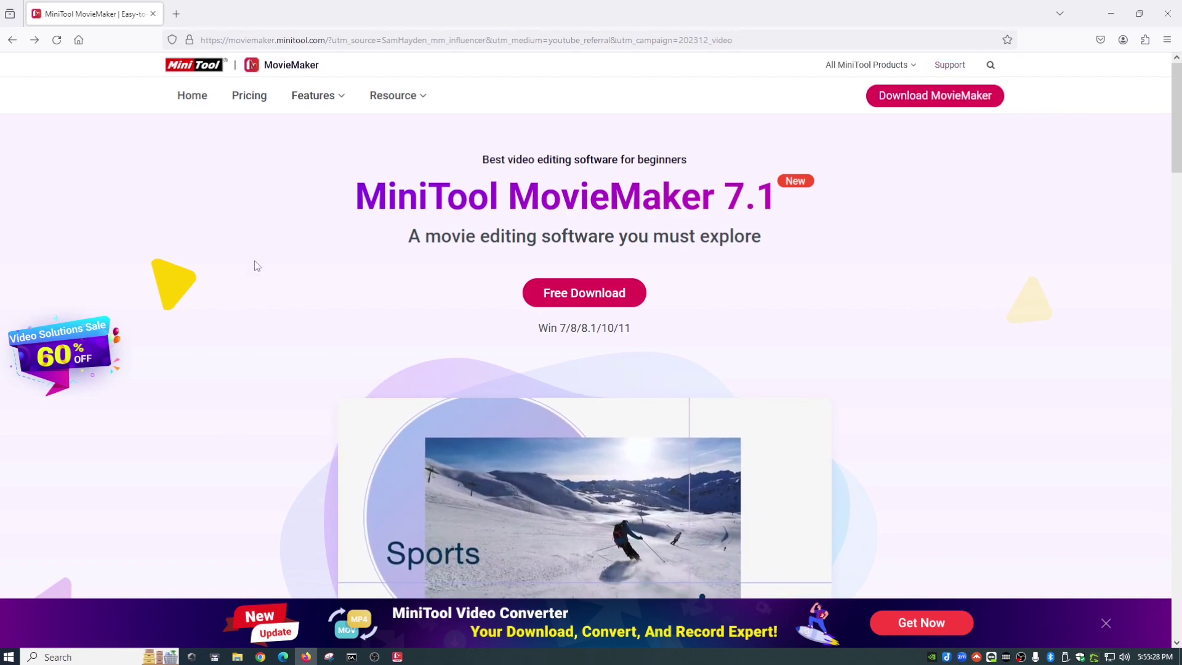
click(249, 98)
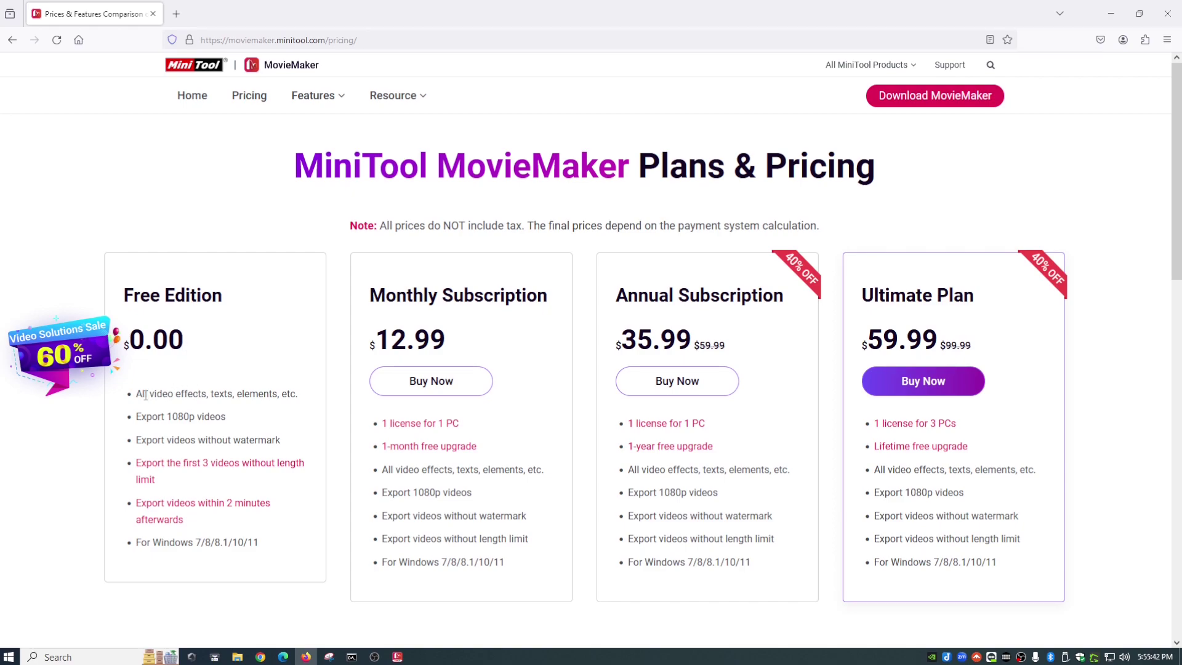
drag(150, 394, 271, 394)
click(271, 395)
Step: Return to MovieMaker and start a new project with 16:9 Widescreen aspect ratio
click(1112, 16)
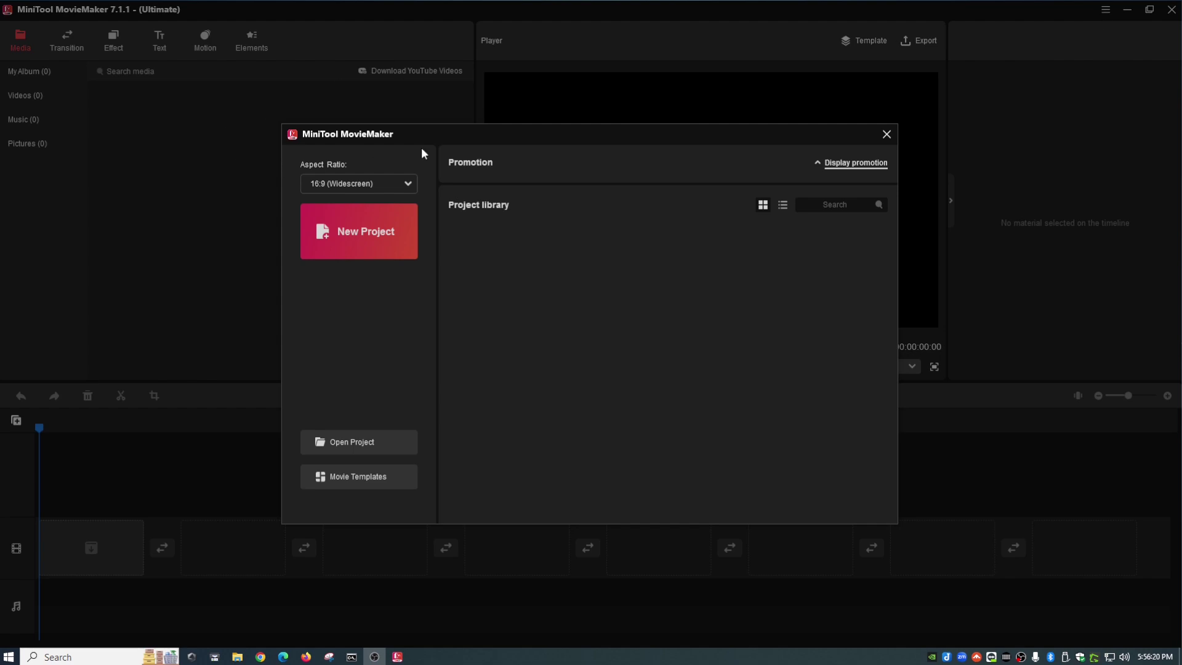
mouse_move(487, 138)
mouse_down()
mouse_move(477, 150)
mouse_move(499, 131)
mouse_up()
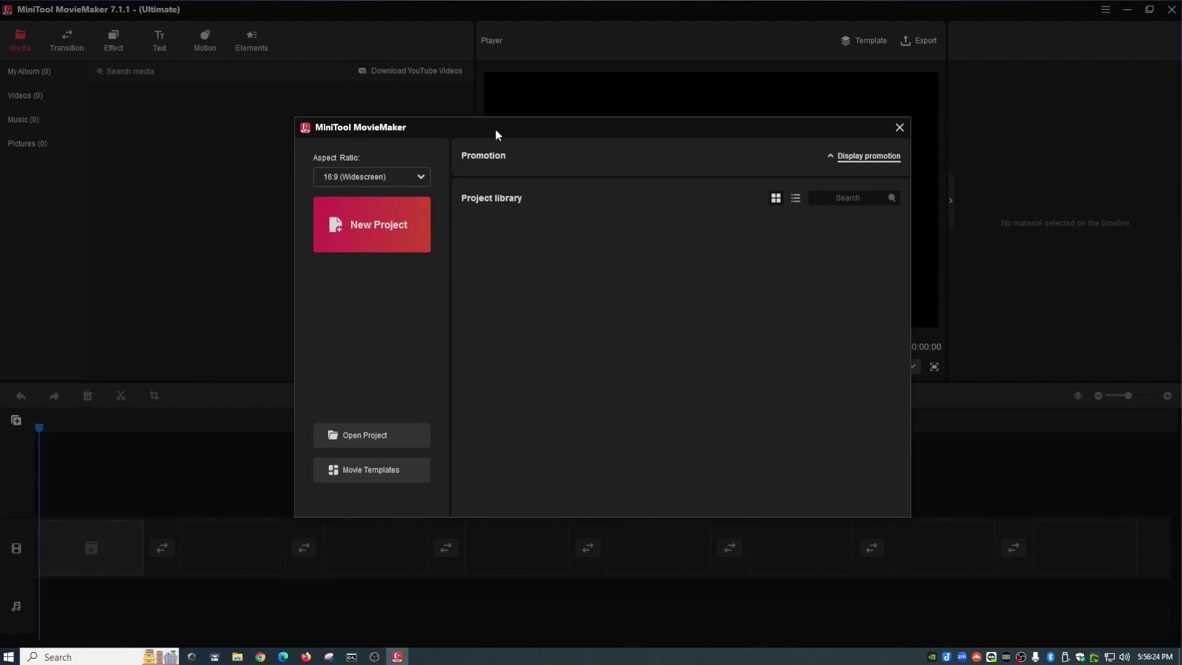
click(421, 179)
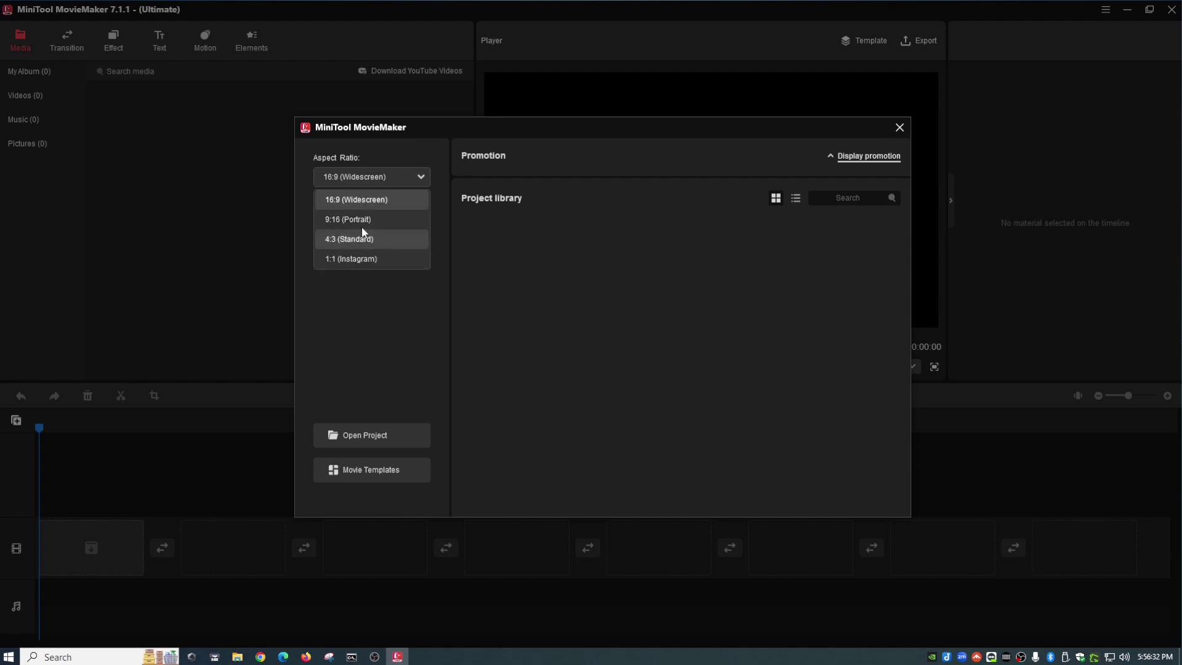
click(380, 200)
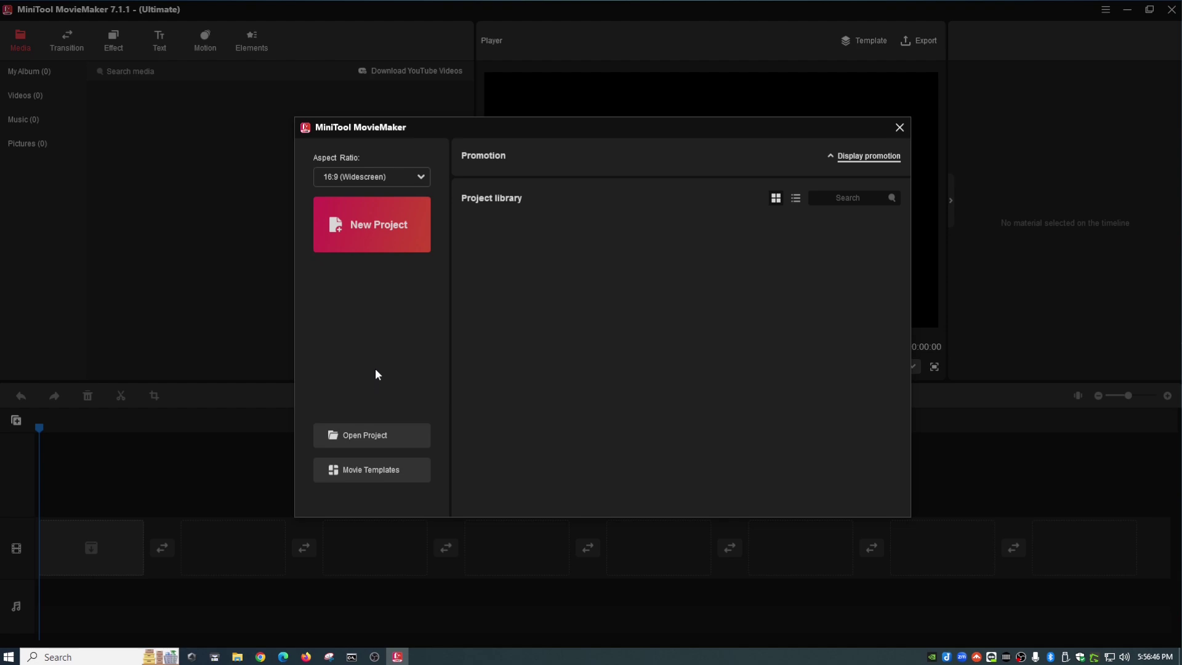
click(373, 234)
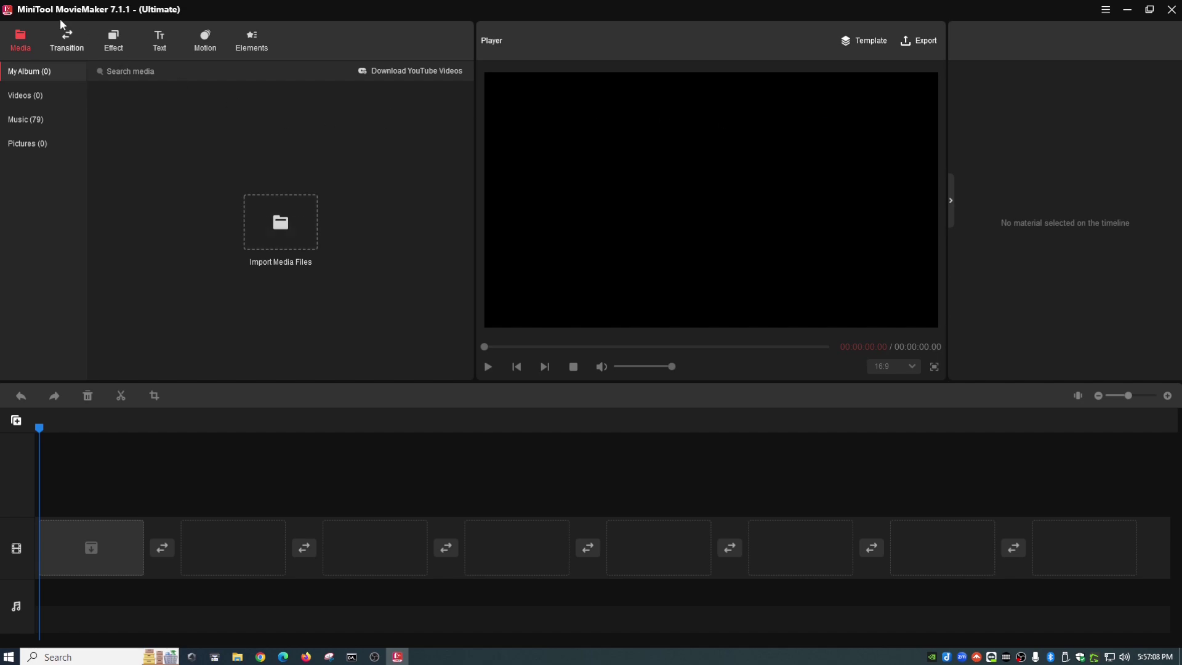
Step: Box-select the three Pexels videos on the Desktop and import them into the media album
click(306, 249)
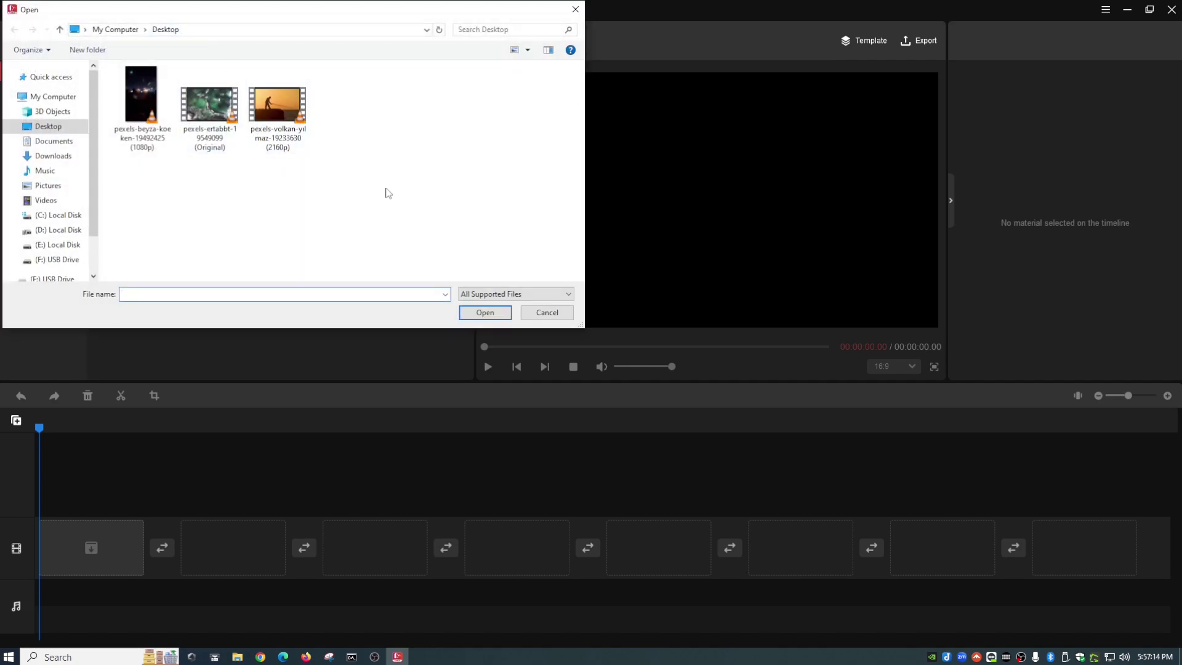
drag(385, 183, 109, 63)
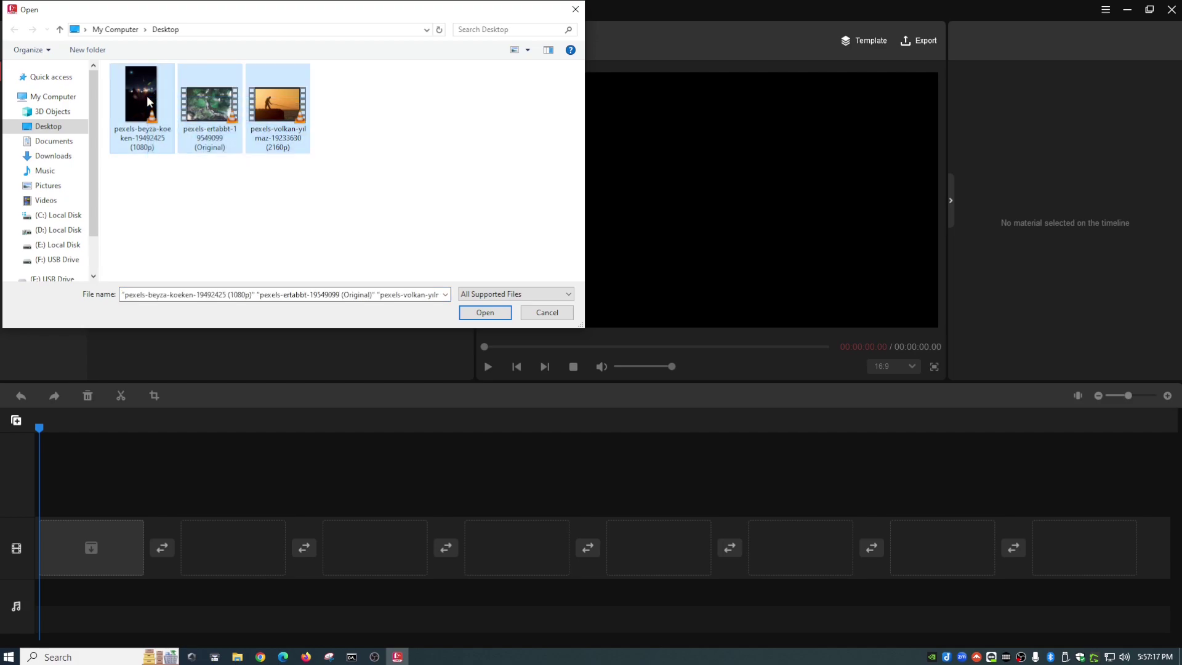
click(484, 313)
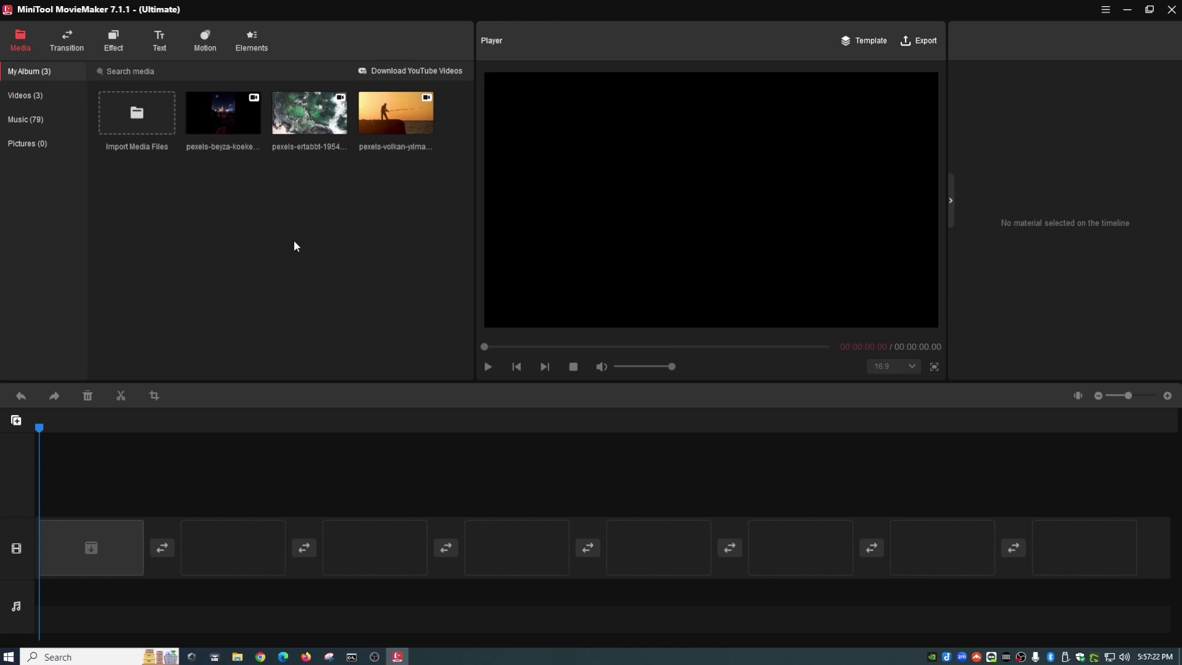
Step: Add the first, second and fisherman clips to the timeline in order, making a 33.21-second project
click(223, 115)
click(254, 127)
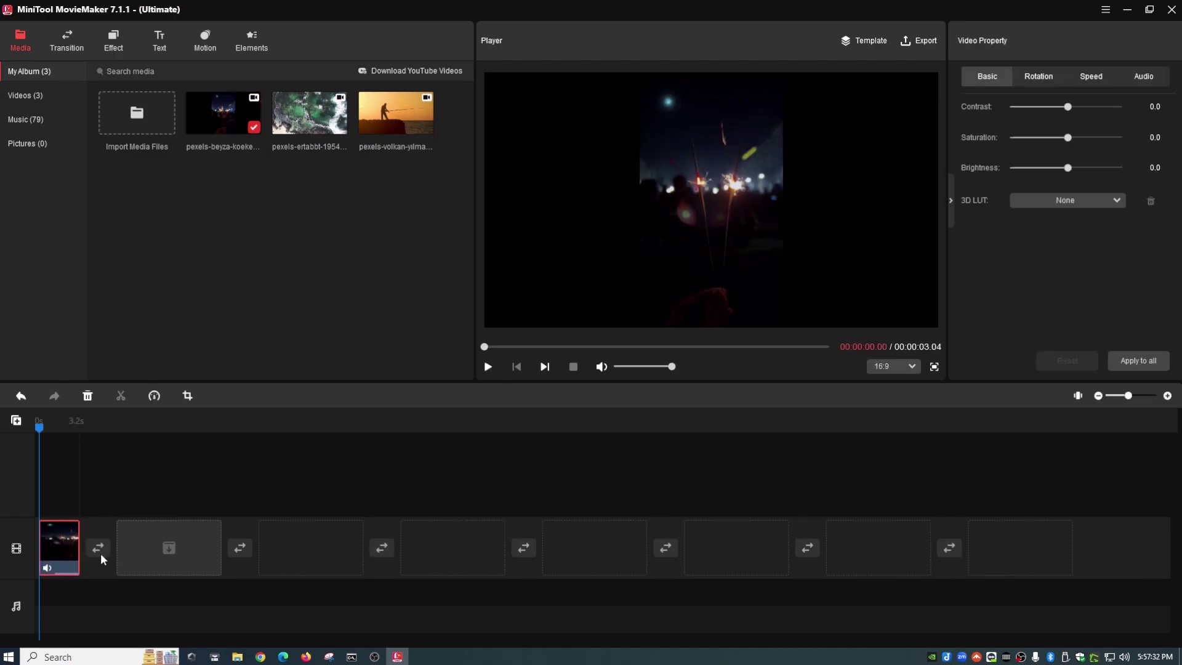
click(339, 128)
click(426, 127)
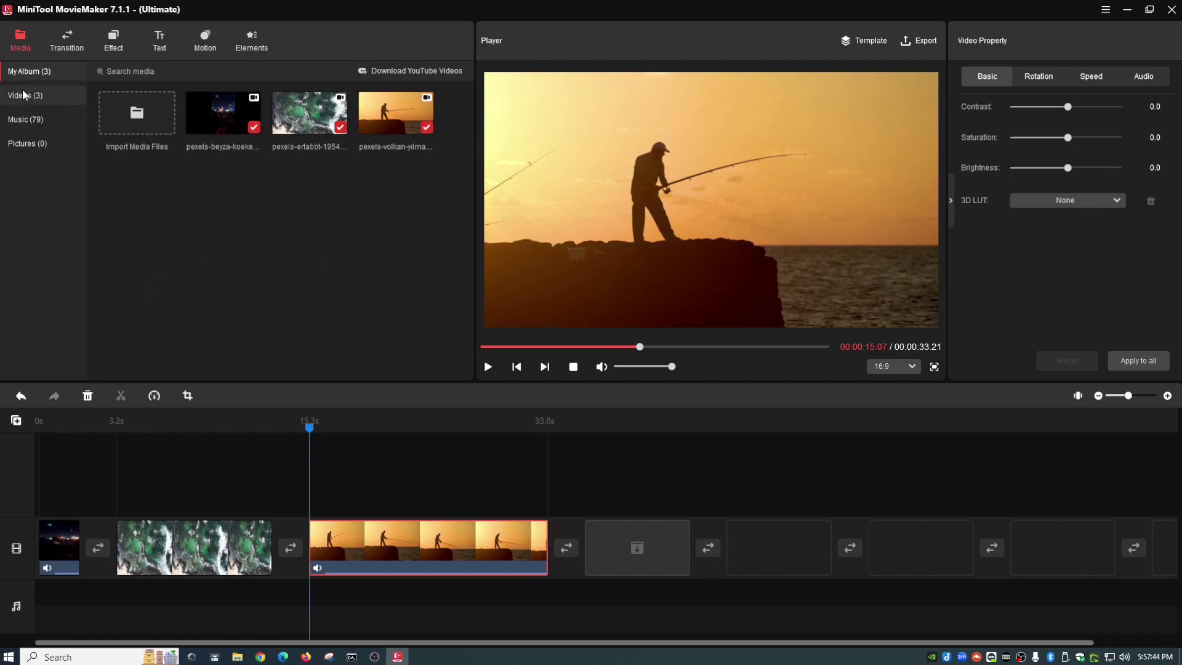
Step: Switch the media library to Music, then back to the Videos (3) list
click(26, 122)
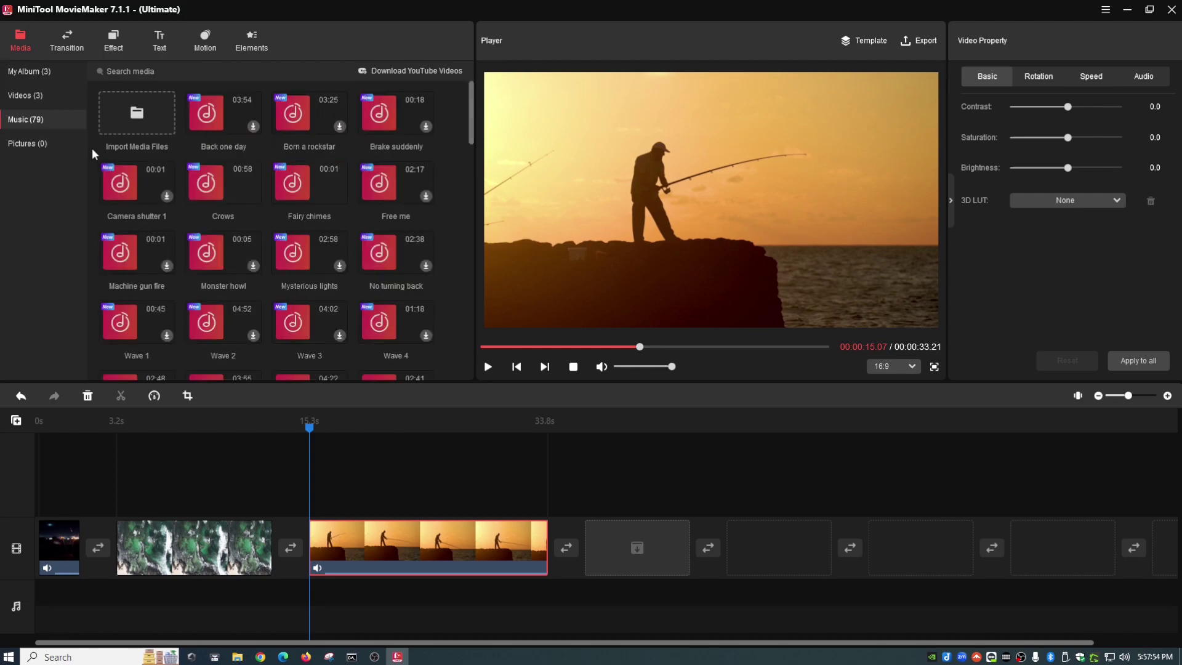
click(20, 97)
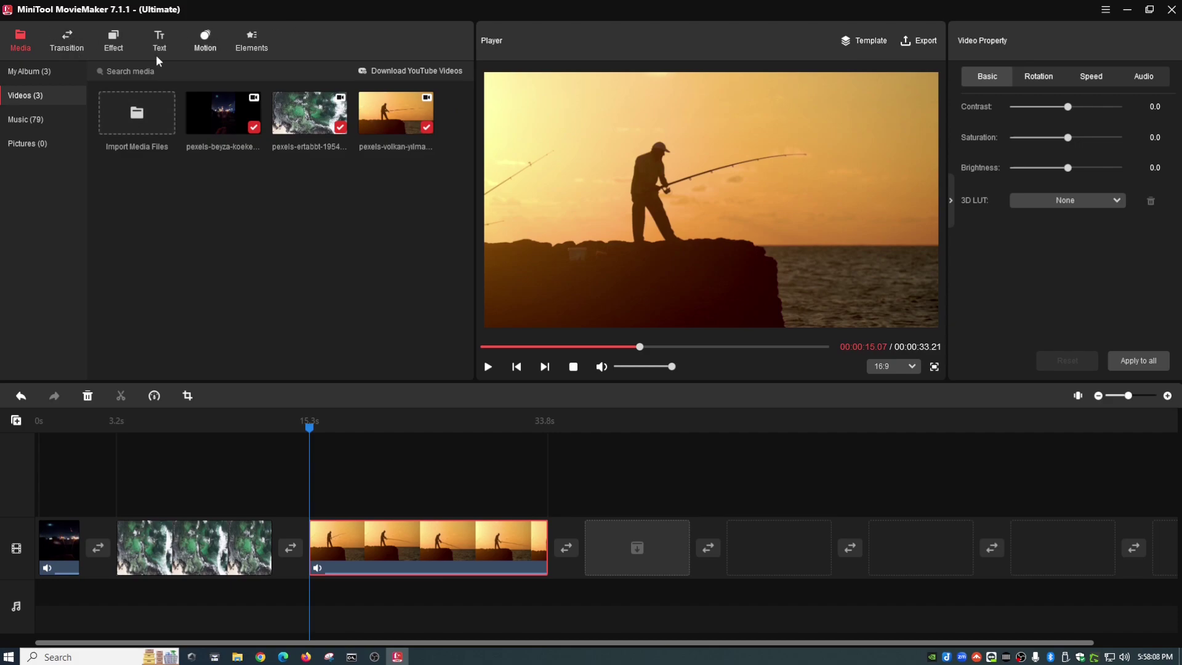
Step: With the first clip selected, browse the Wipe and Advanced transitions, ending on Trending
click(74, 44)
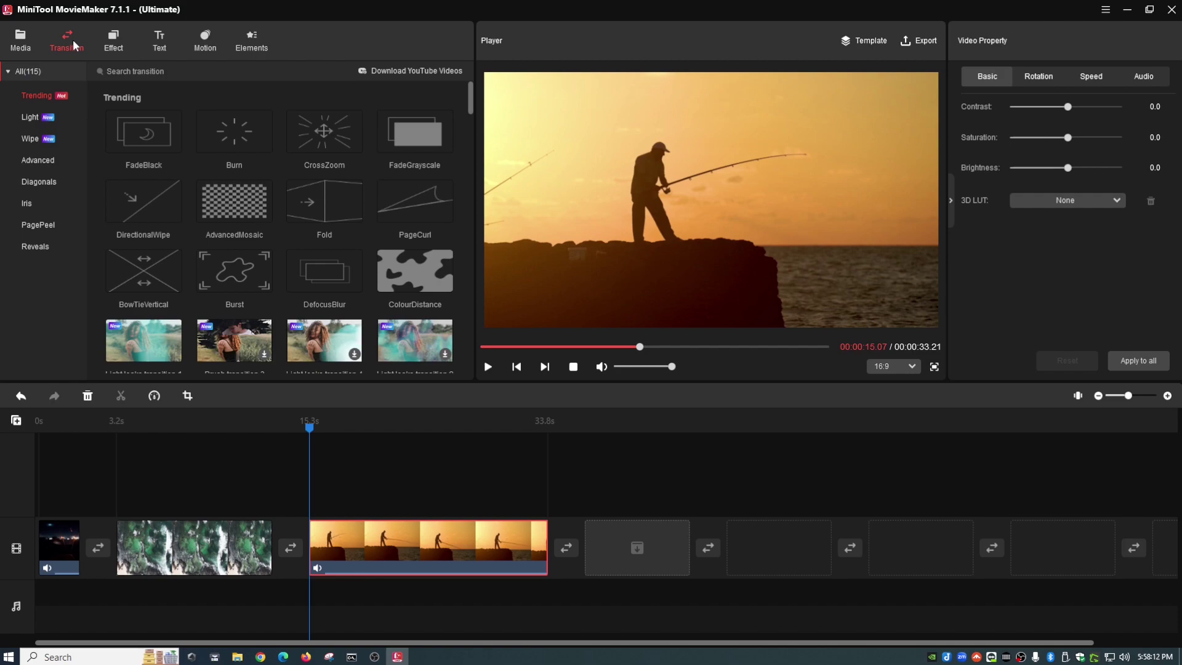
click(58, 550)
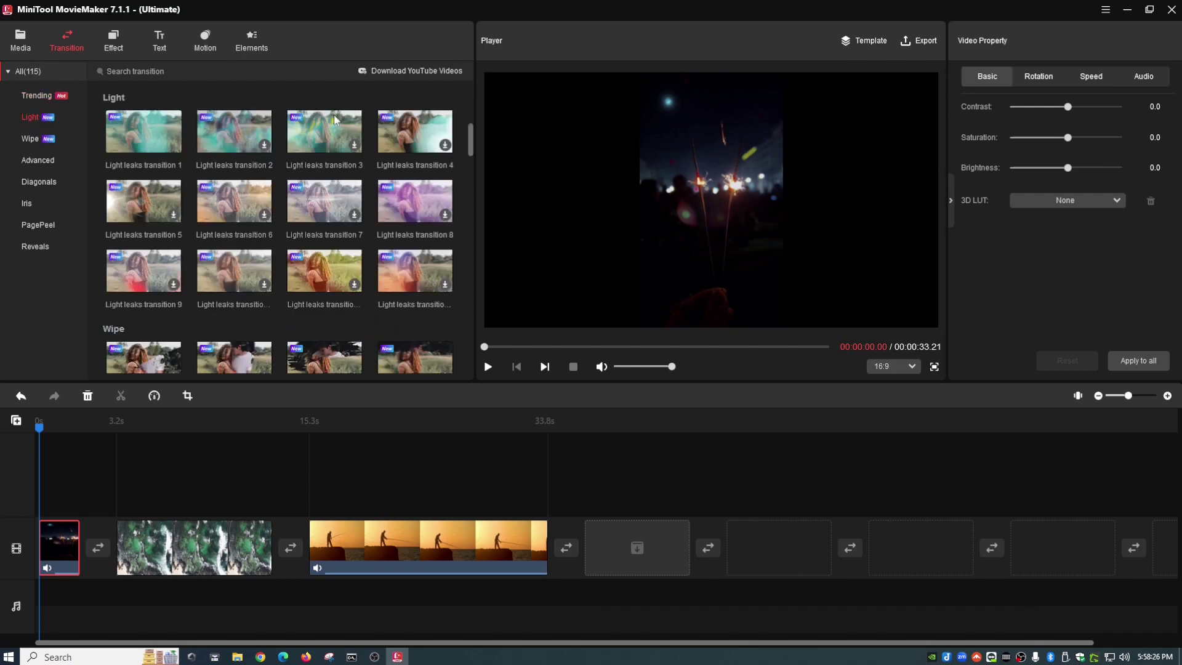
click(33, 140)
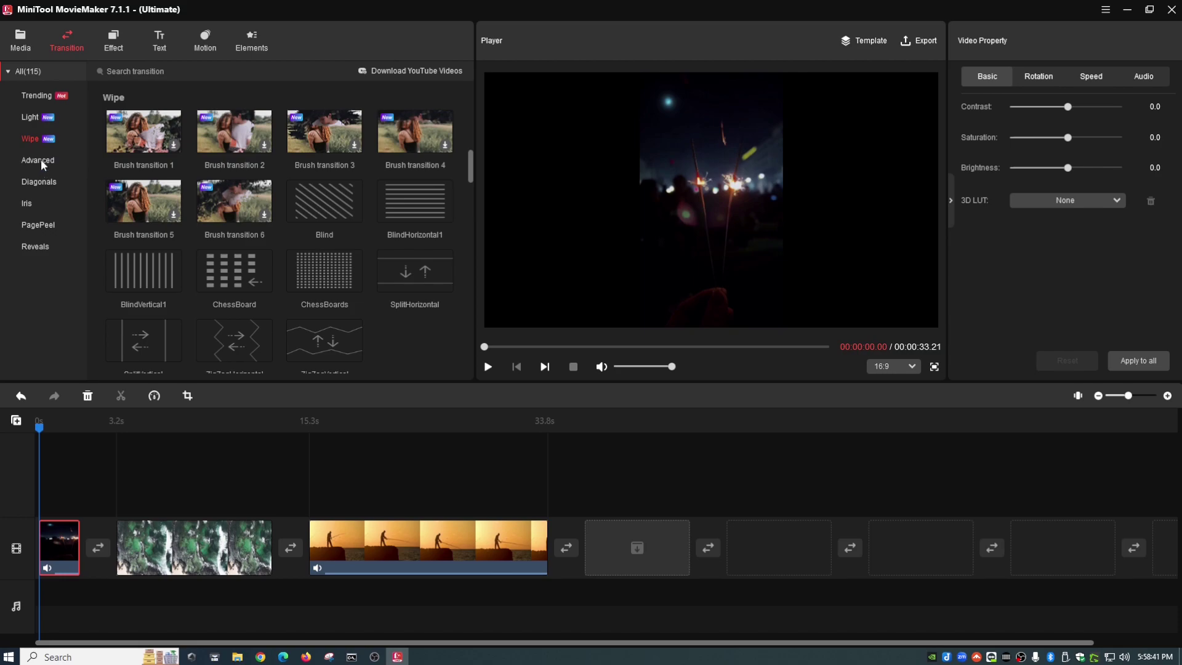
click(41, 158)
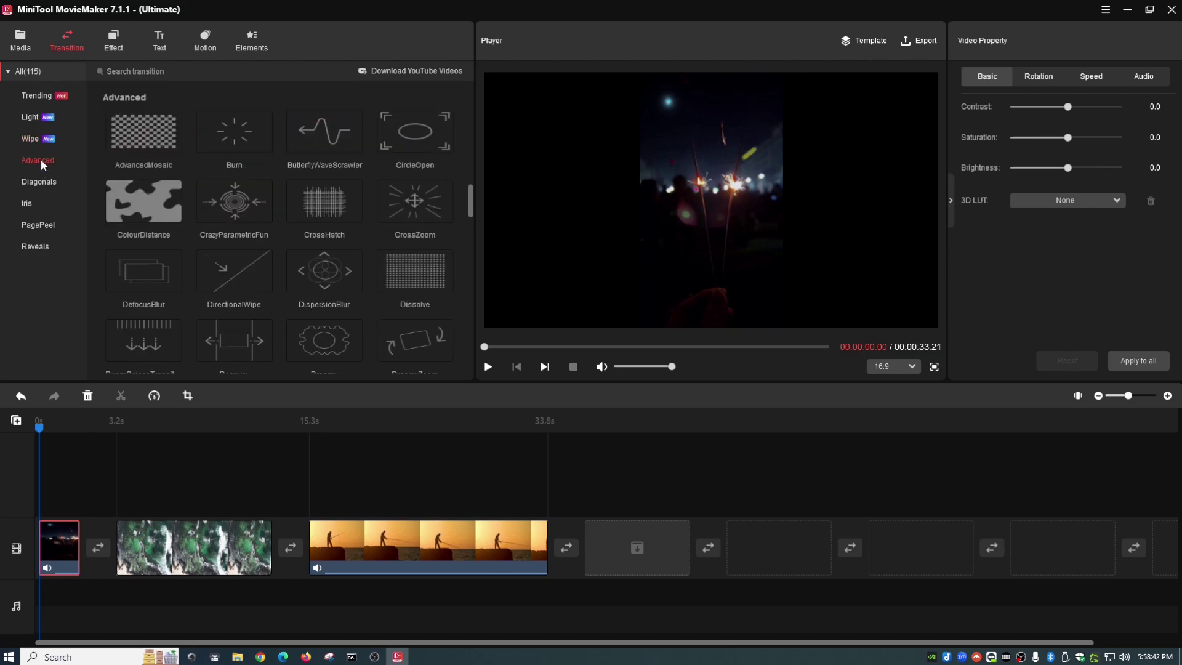
mouse_move(136, 191)
mouse_move(334, 199)
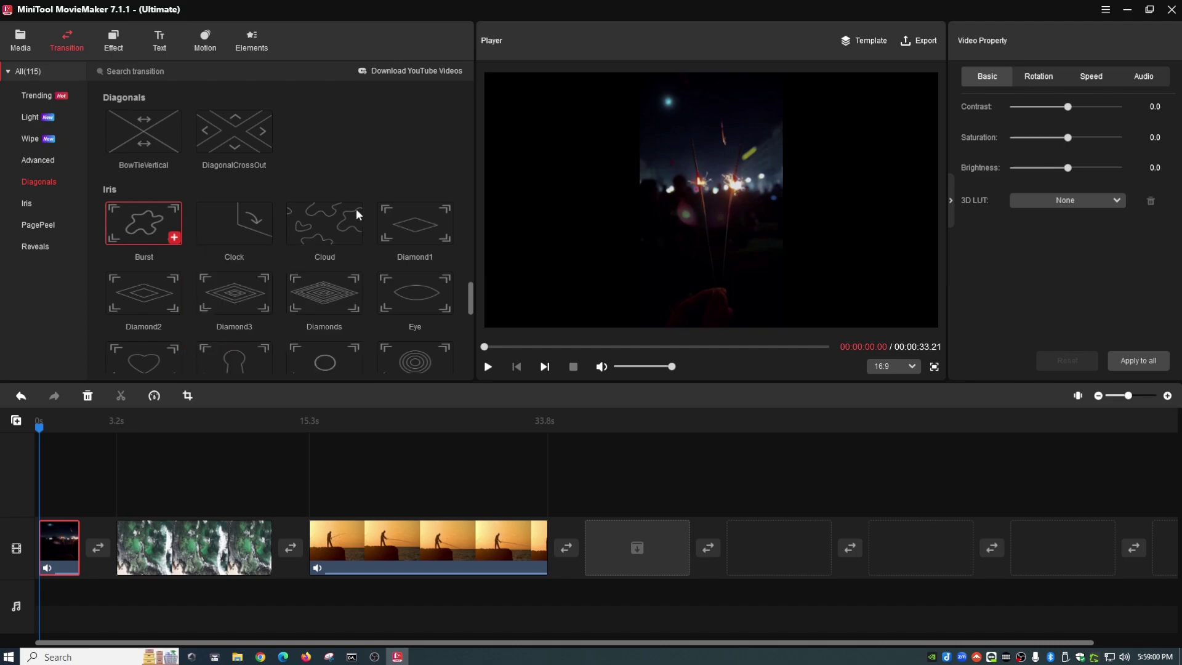
scroll(355, 217, down, 2)
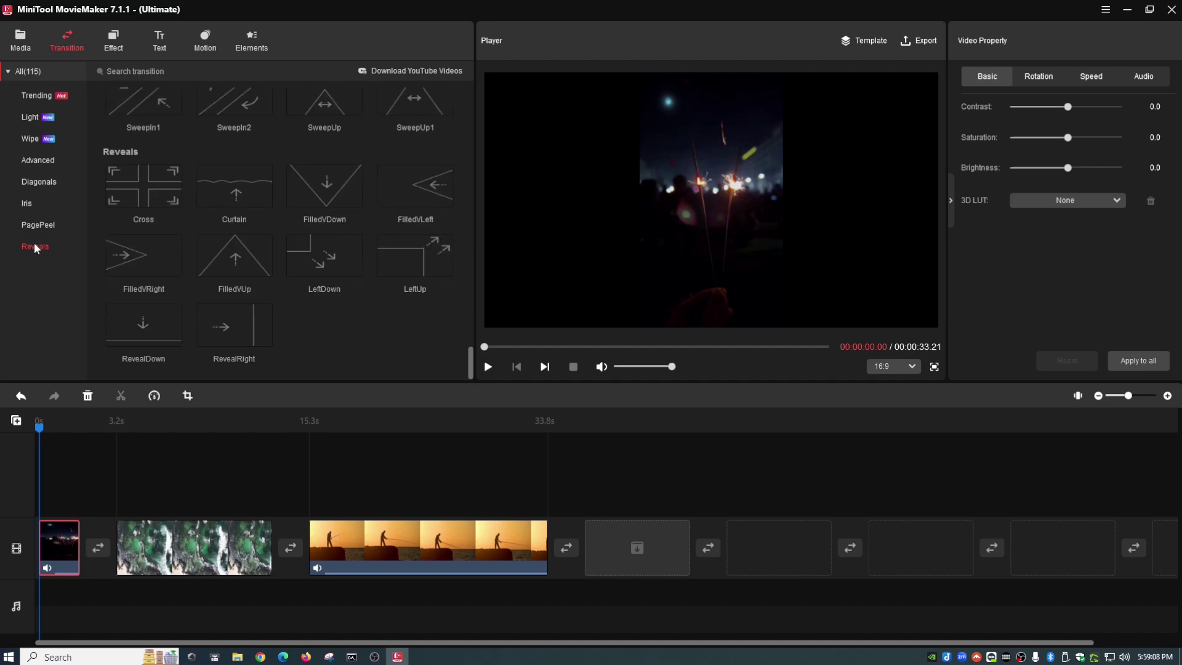
mouse_move(252, 171)
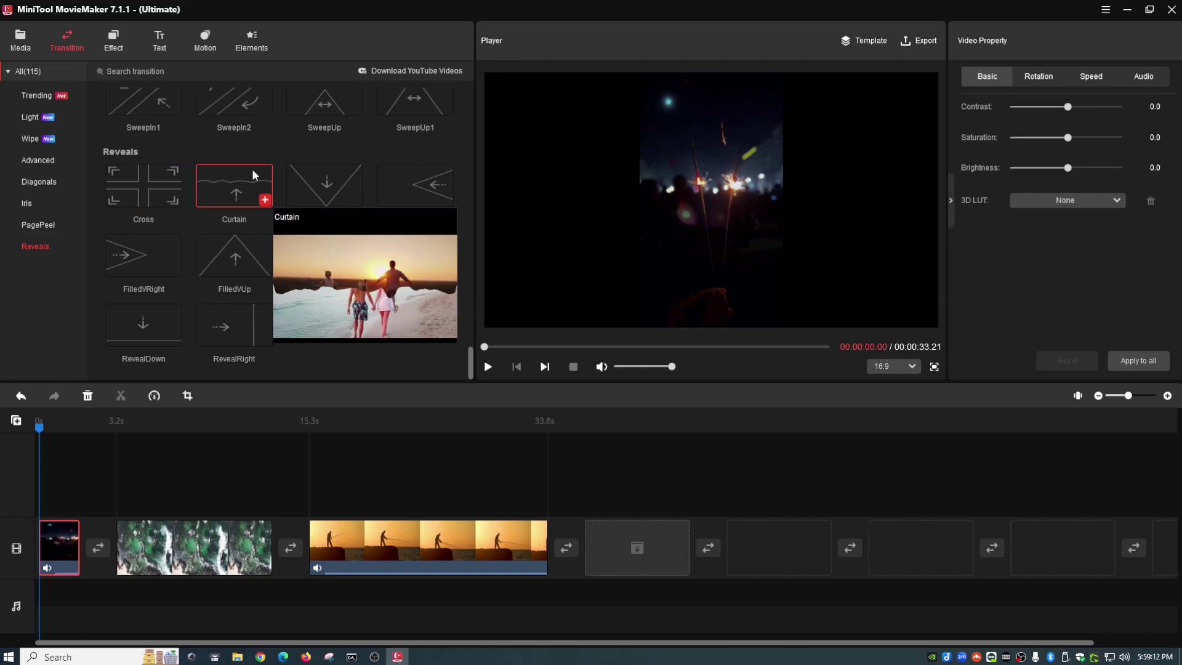
click(35, 95)
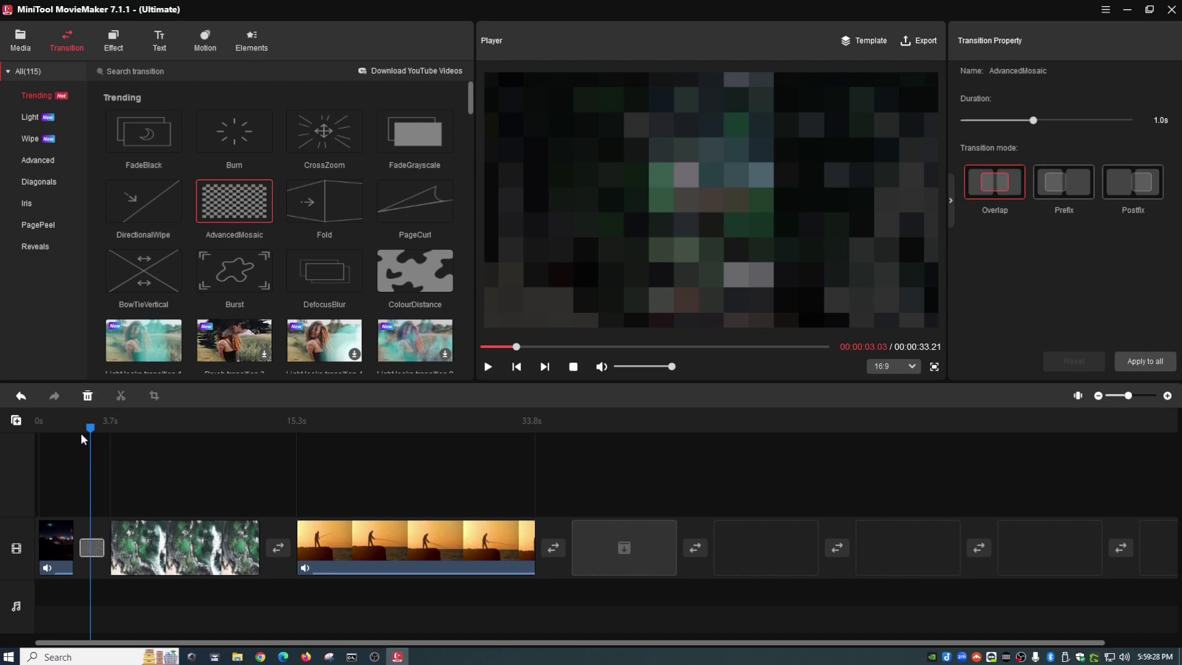
Step: Preview the AdvancedMosaic transition between clips 1 and 2, playing from just before it
drag(91, 434, 59, 438)
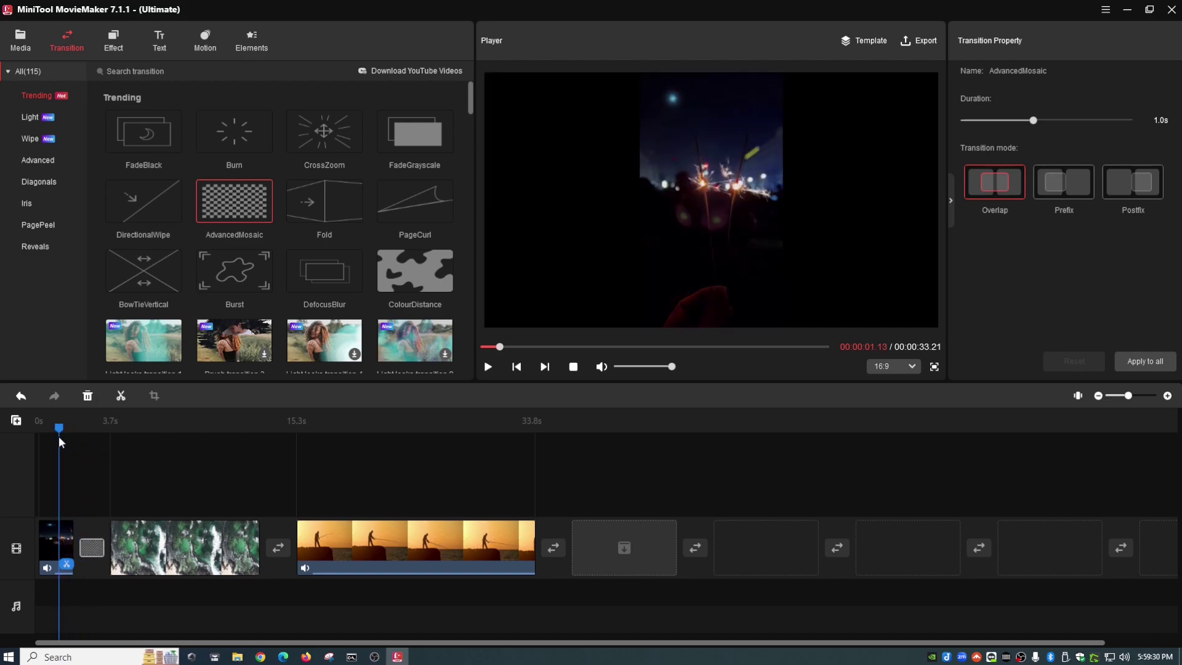
click(488, 368)
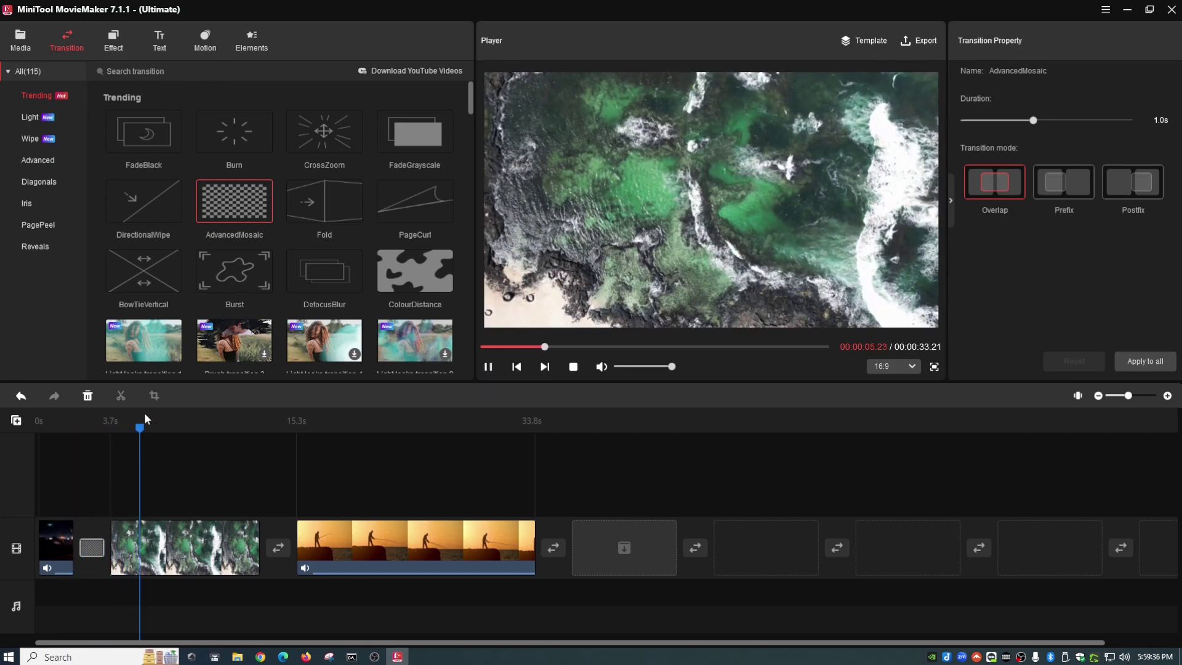
click(574, 368)
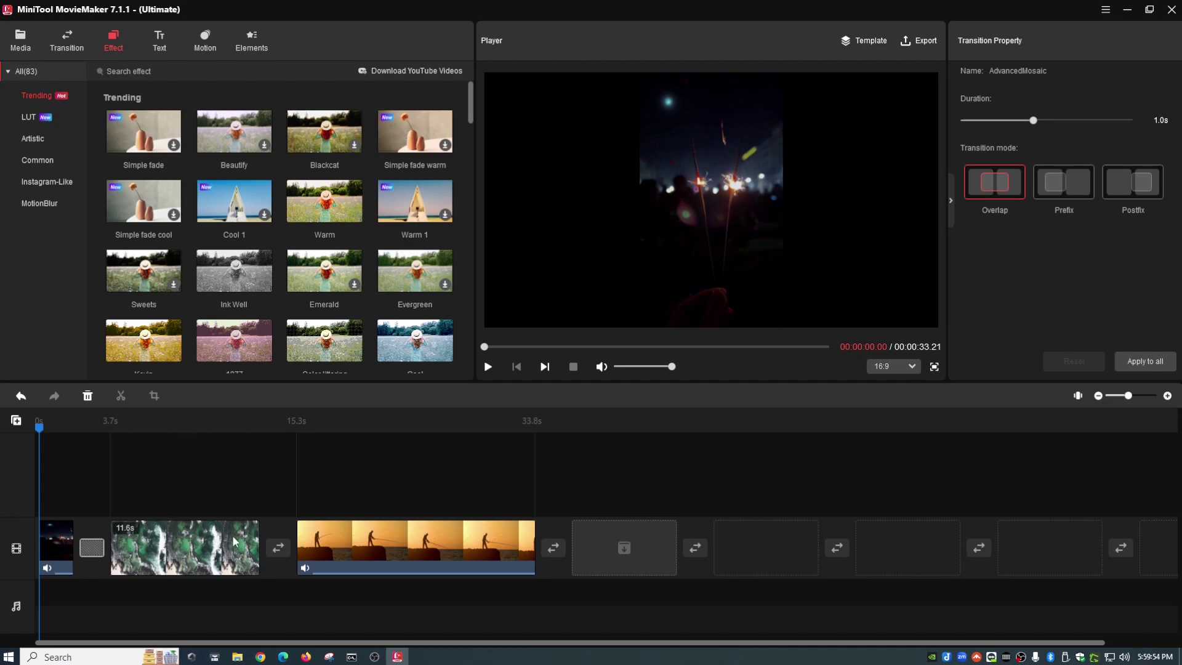
Step: Apply the Cool 1 effect to the aerial ocean clip and preview it
click(253, 549)
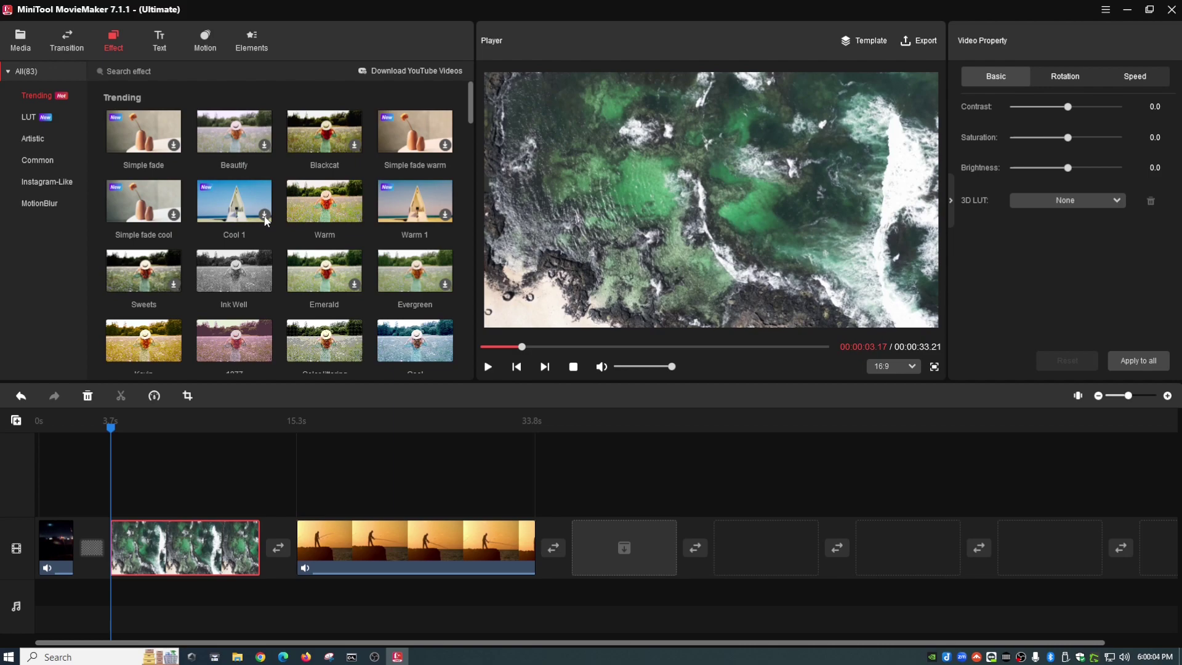
click(265, 217)
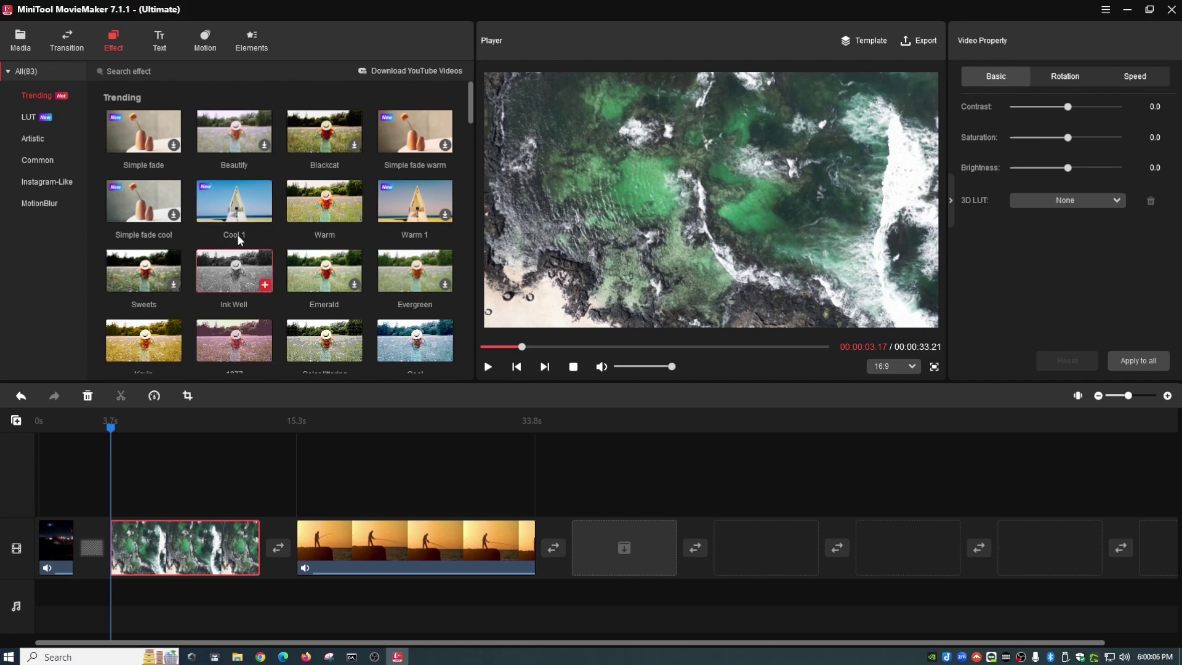
right_click(224, 208)
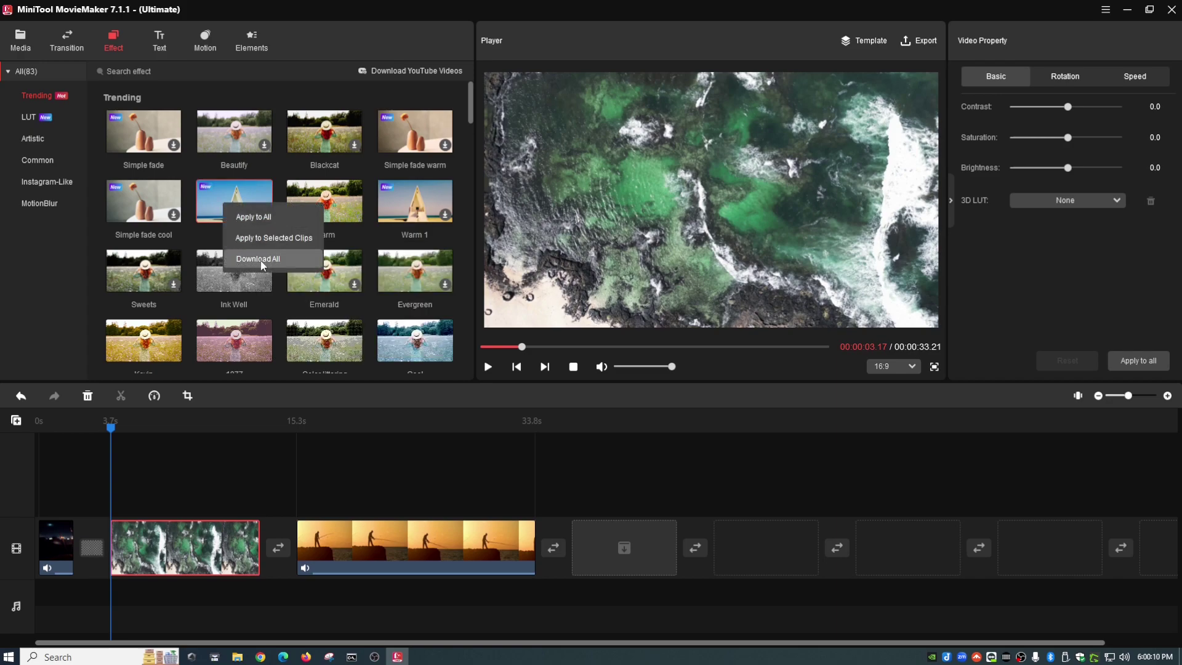
click(472, 101)
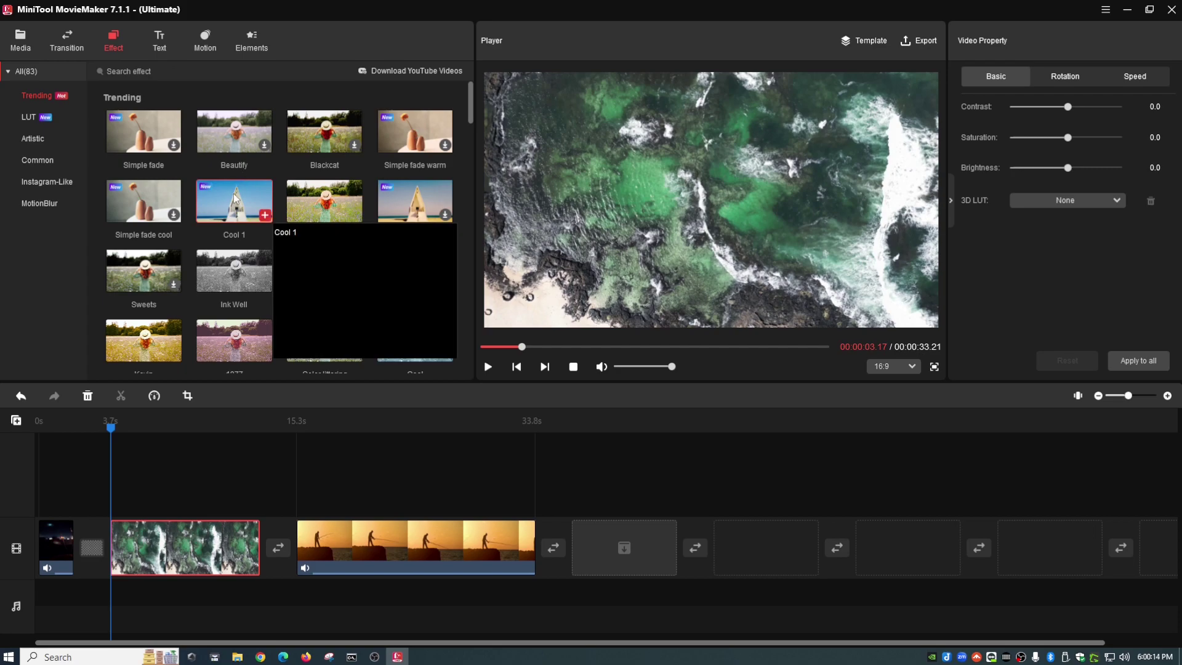
mouse_move(236, 209)
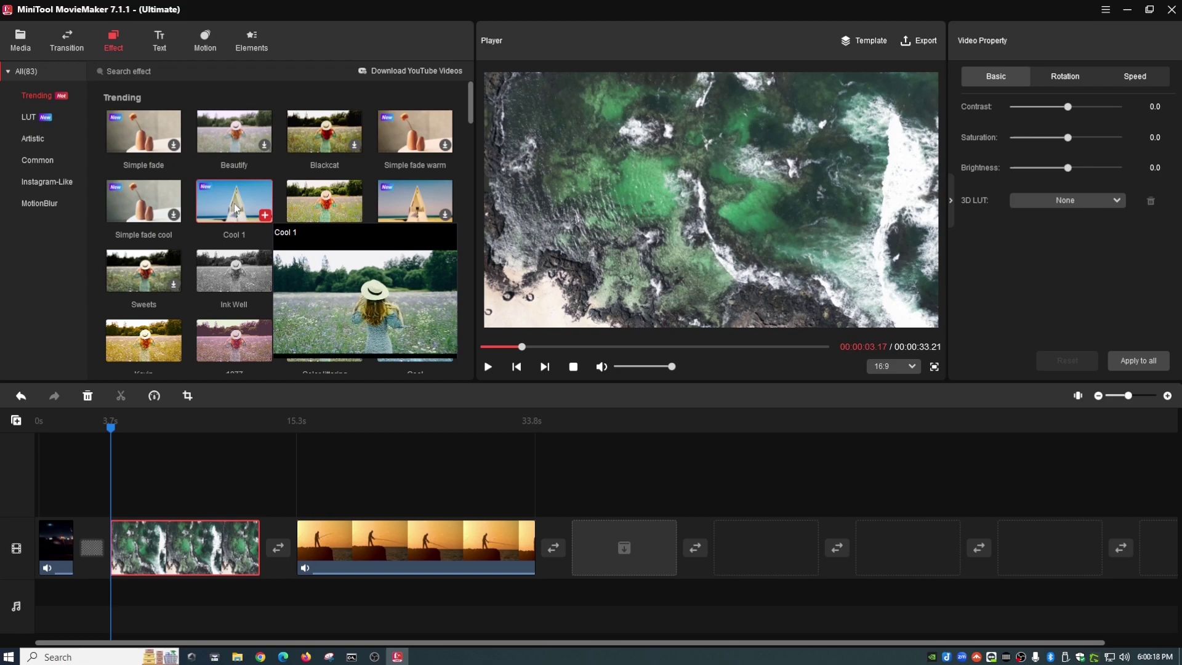
click(265, 216)
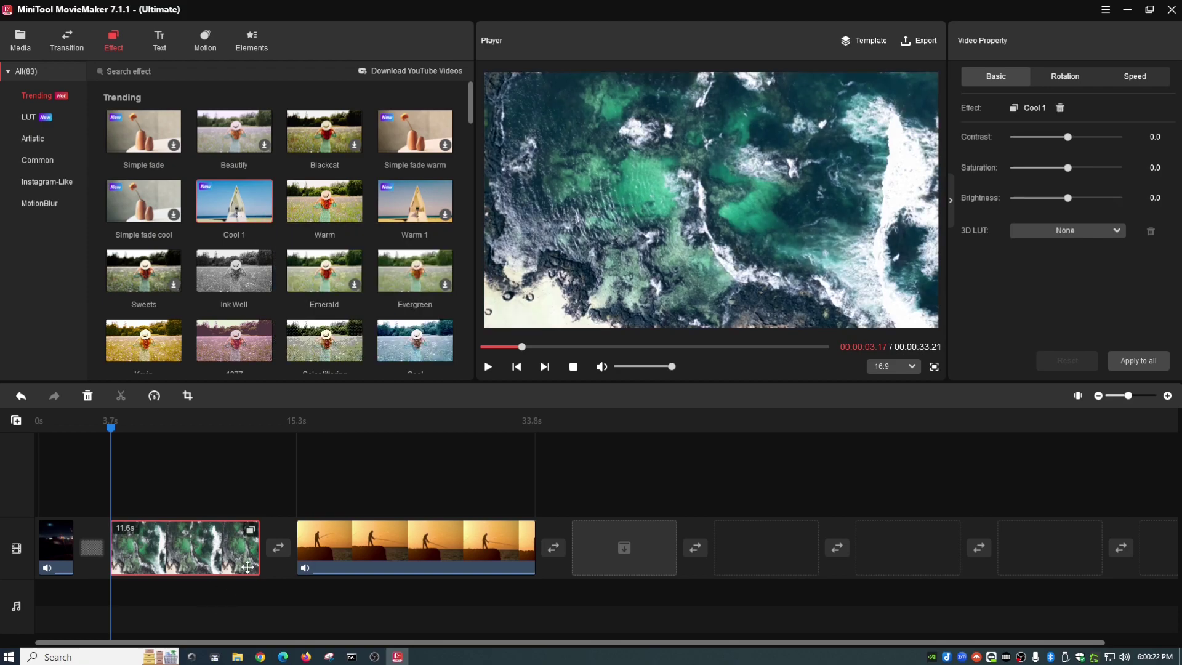
click(488, 368)
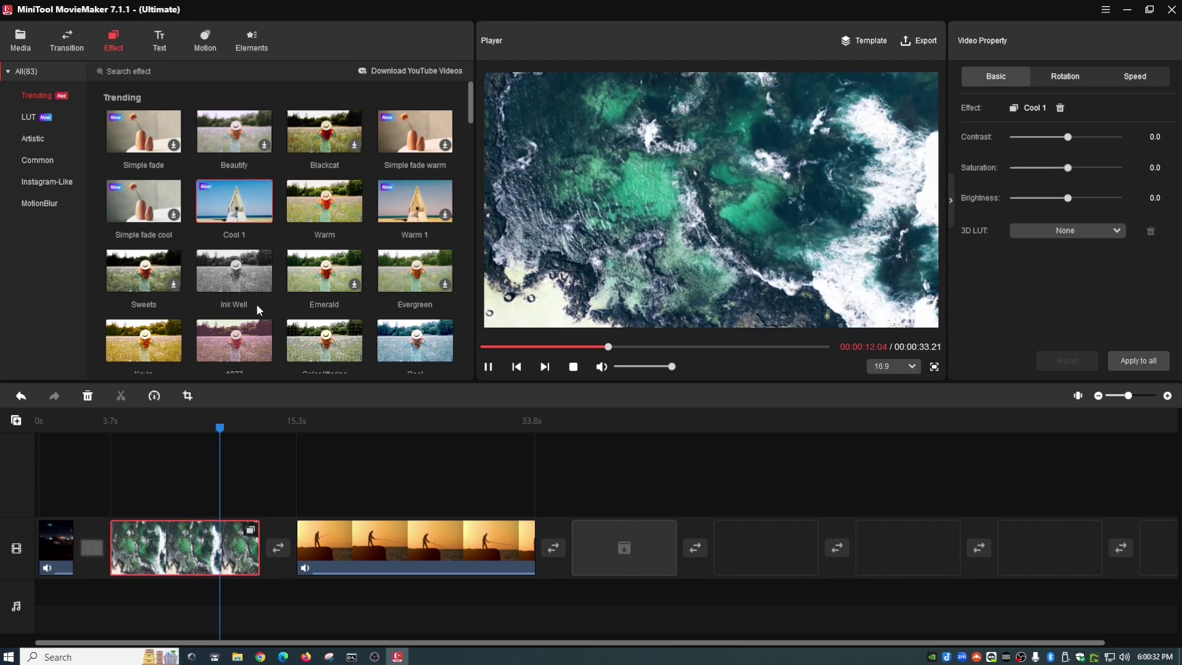
click(574, 367)
Step: Apply the 1977 effect to the opening sparkler clip and preview it
click(55, 541)
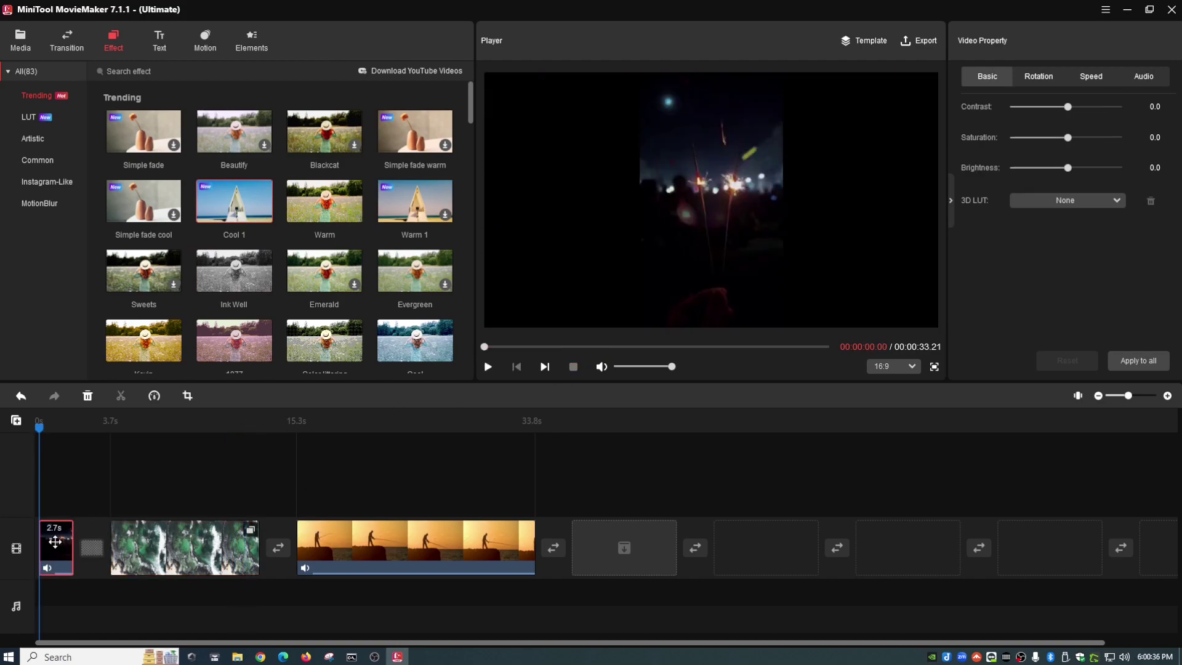
click(266, 356)
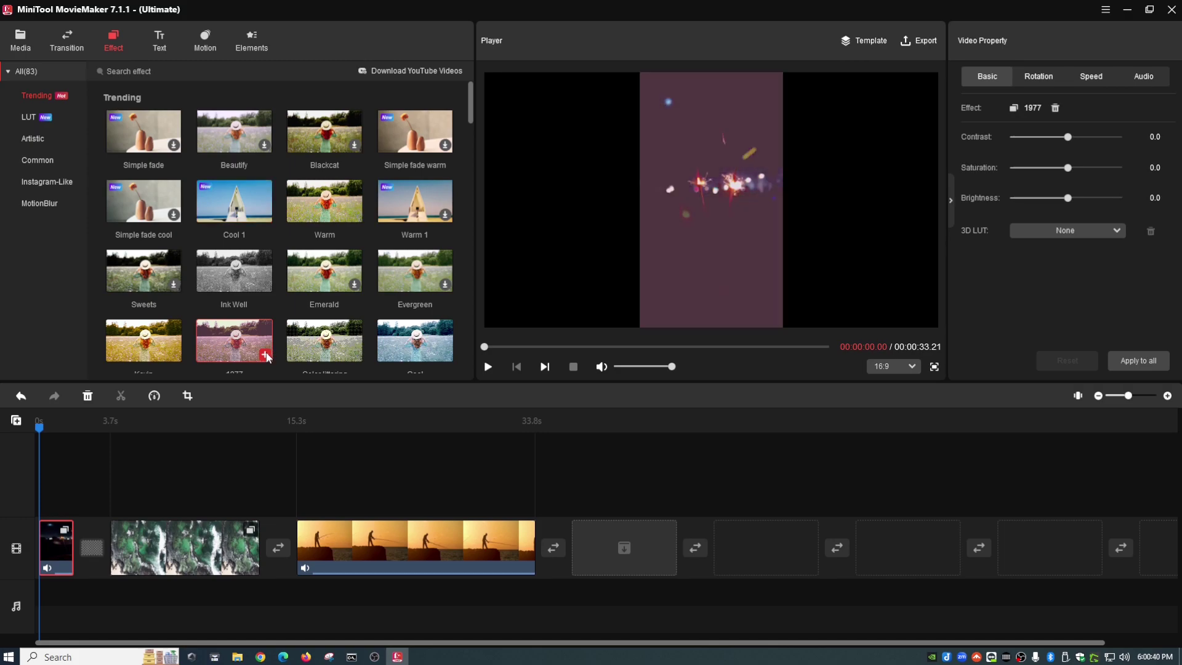
scroll(267, 356, down, 1)
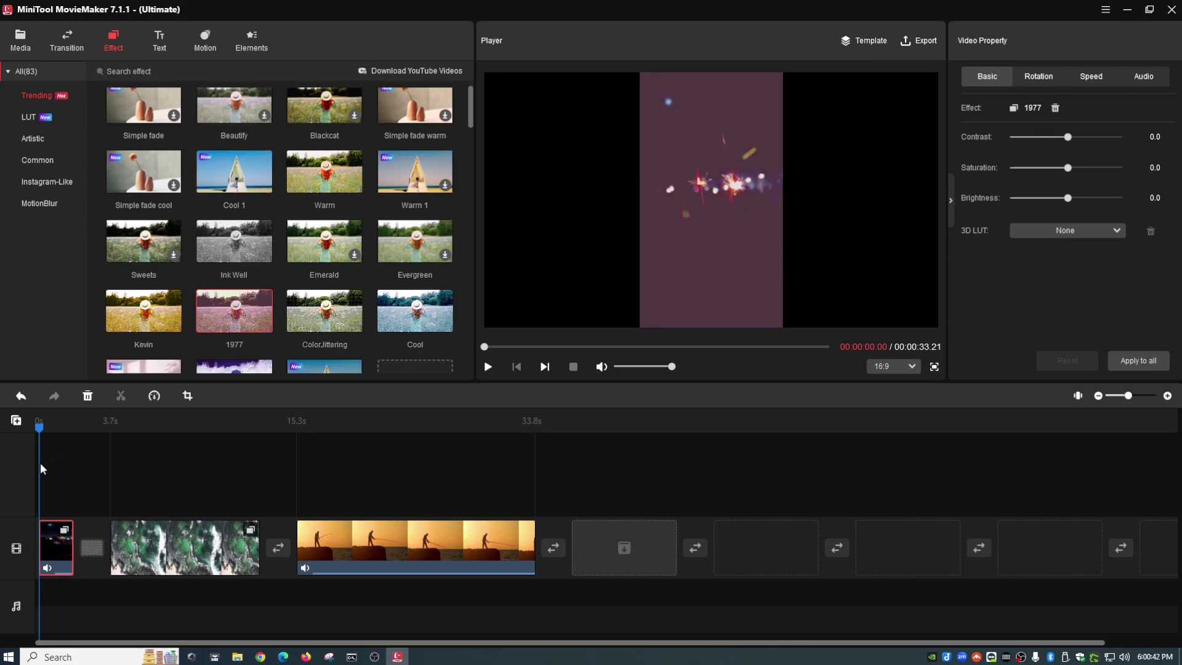
click(489, 367)
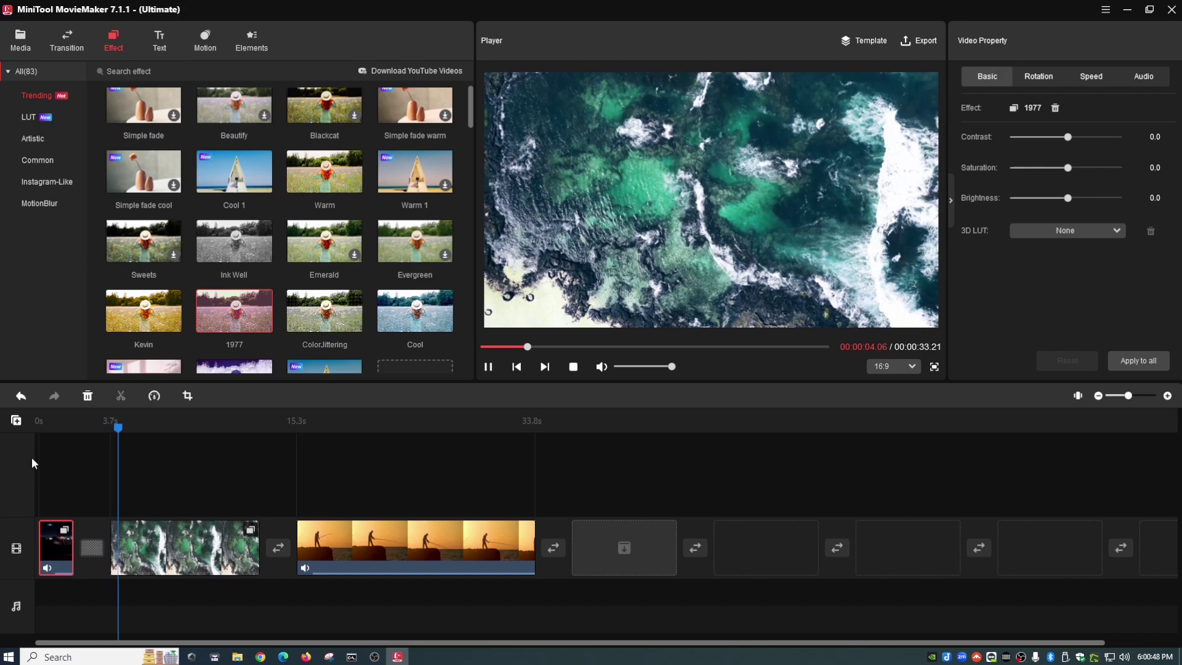
click(573, 370)
Step: Browse the Trending, LUT, Artistic and Common effect categories
click(35, 92)
click(29, 116)
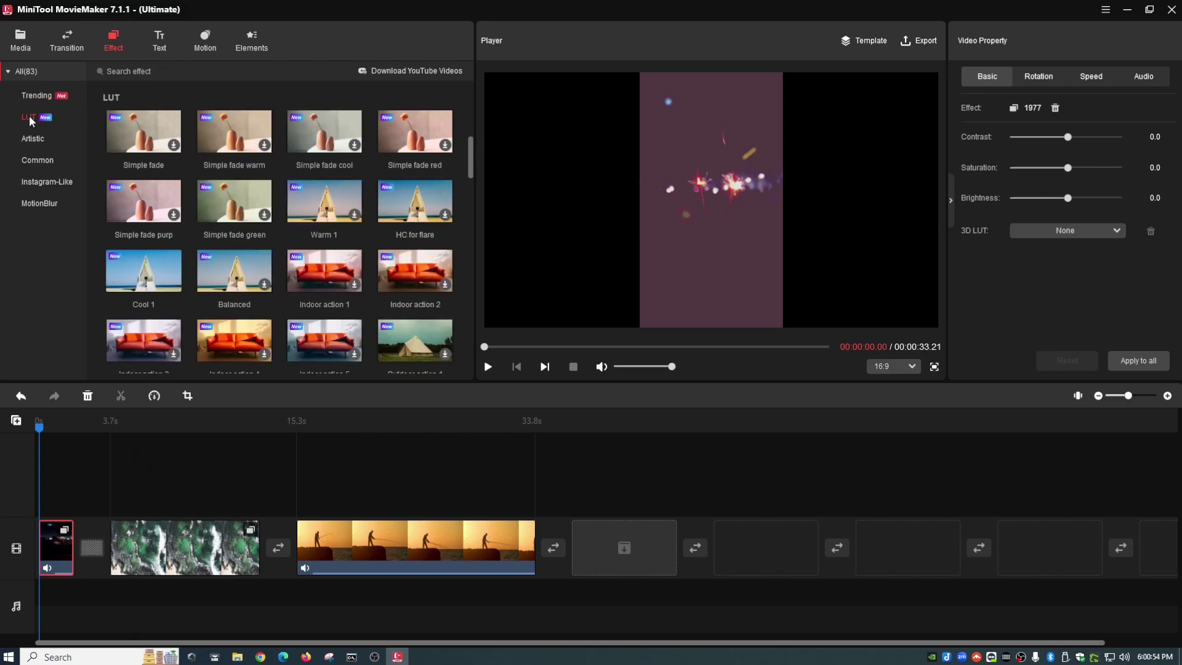
click(32, 137)
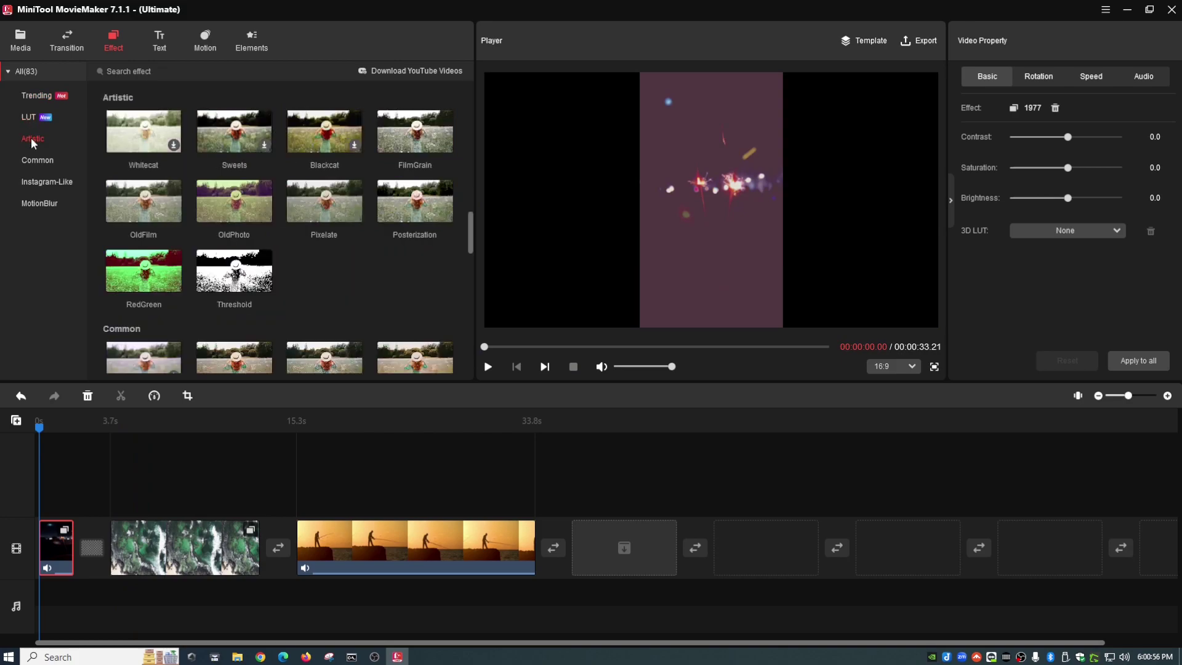
click(38, 160)
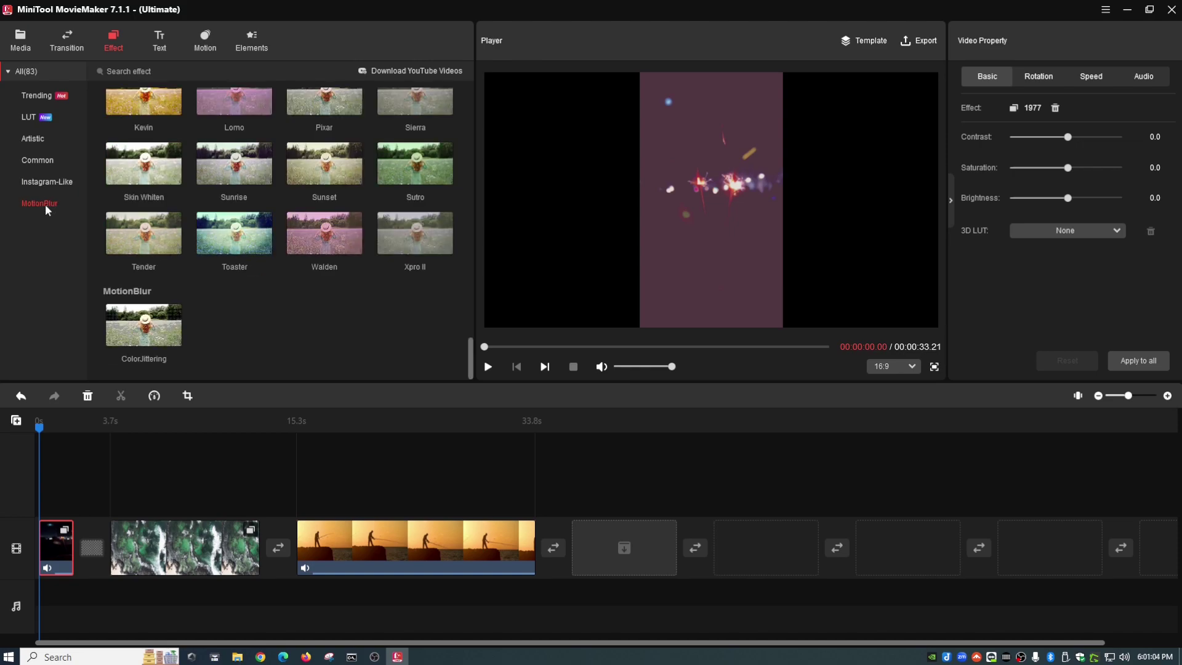
scroll(108, 245, up, 10)
scroll(109, 245, up, 8)
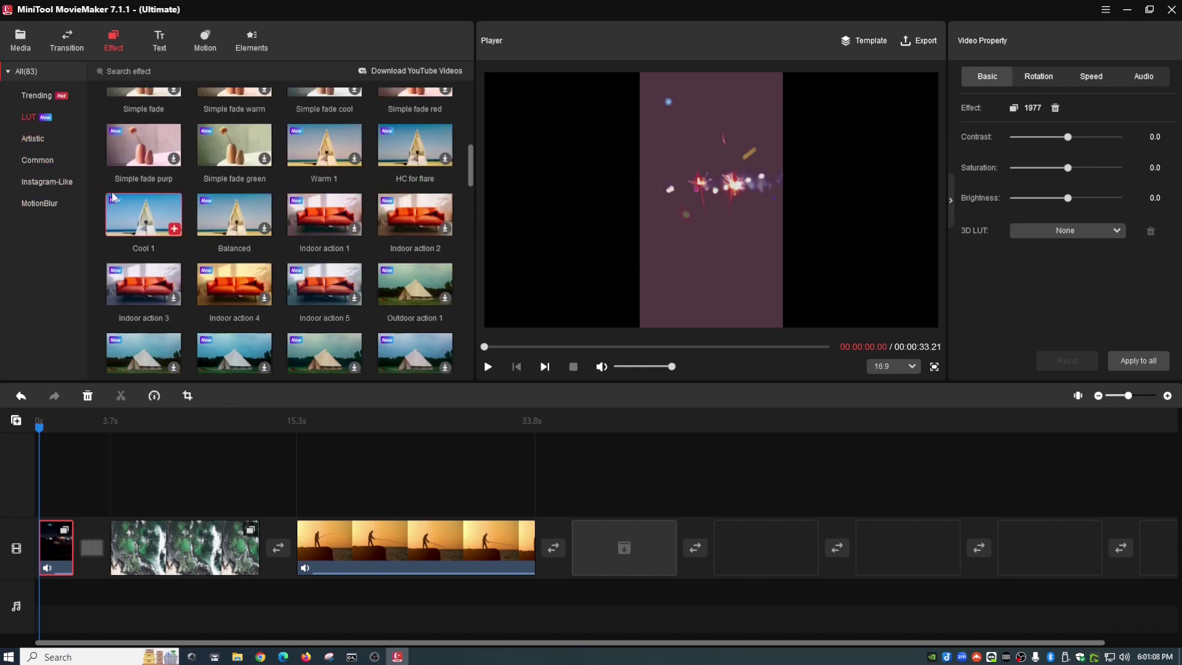
Step: Open the Text library and compare the Caption and Title templates, ending on Caption
click(162, 44)
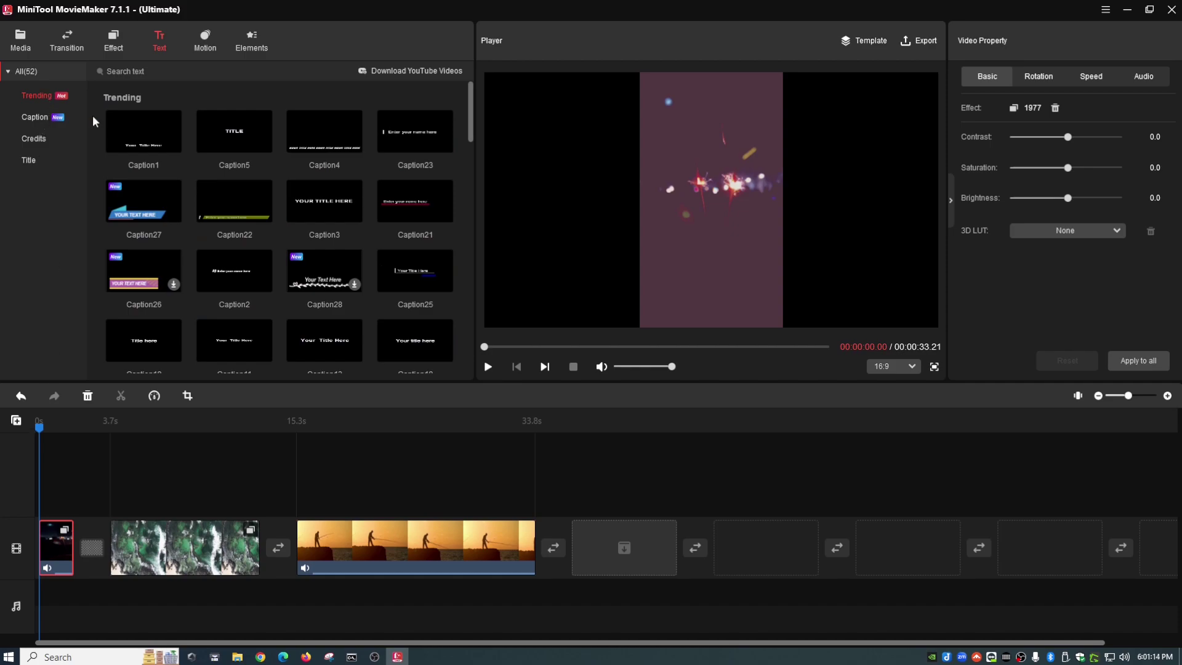
click(37, 116)
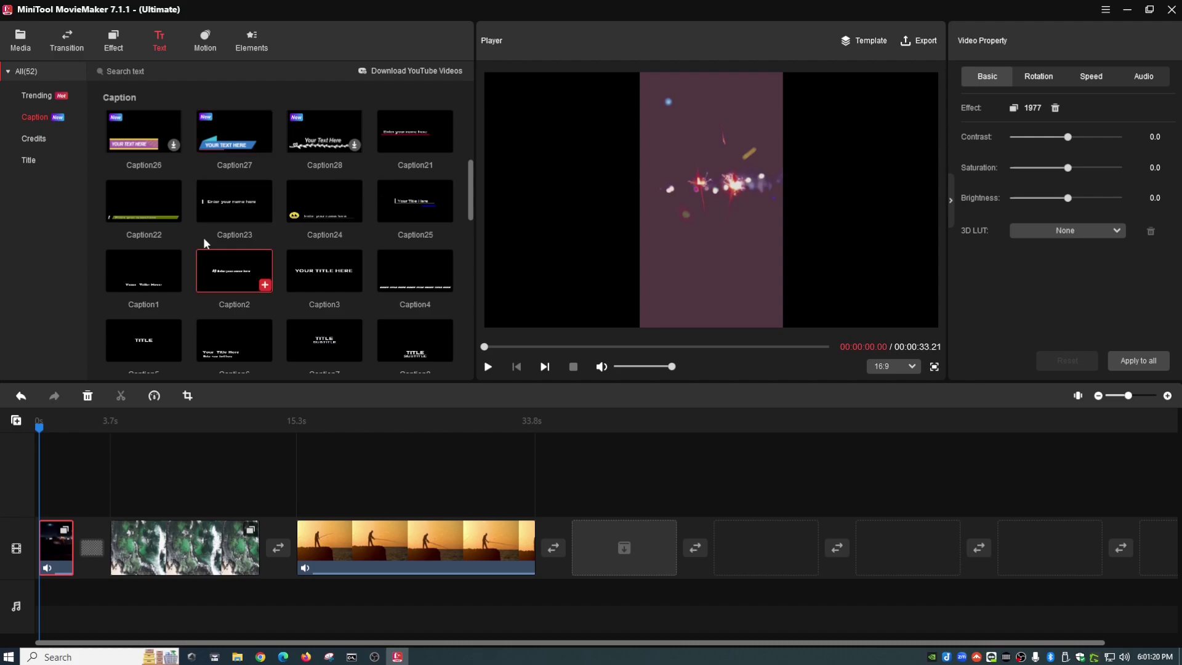
click(29, 161)
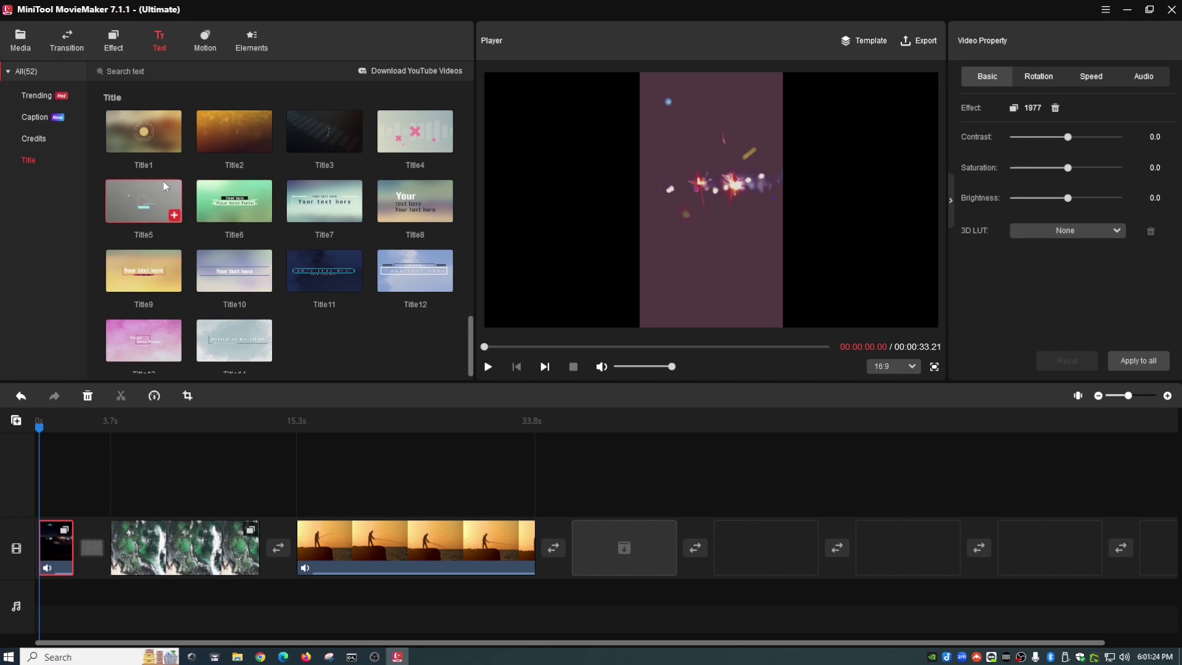
click(34, 118)
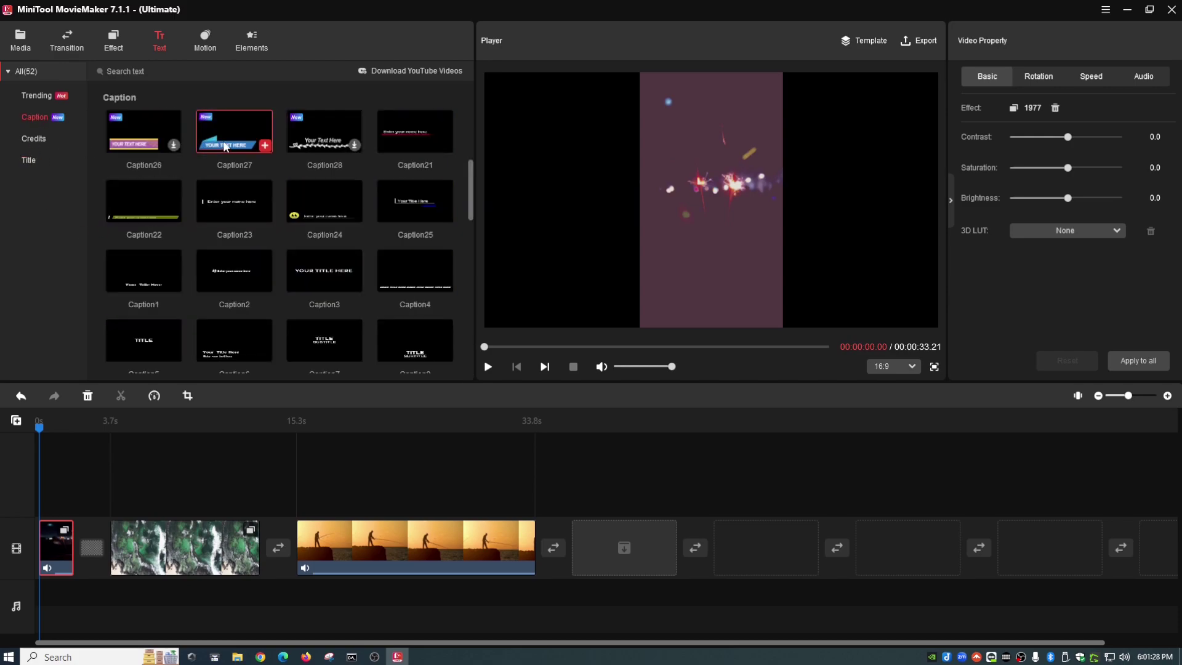
Step: Add Caption27 over the opening clip, change its text to 'Our New Video', and preview it
click(265, 146)
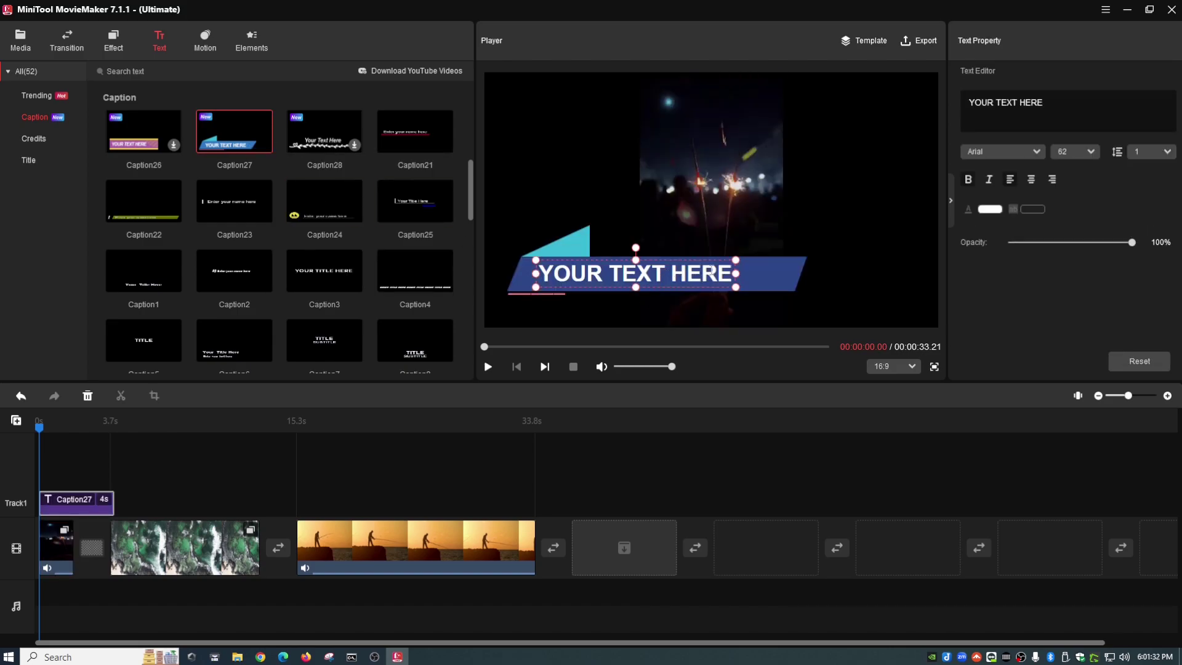
drag(731, 273, 560, 274)
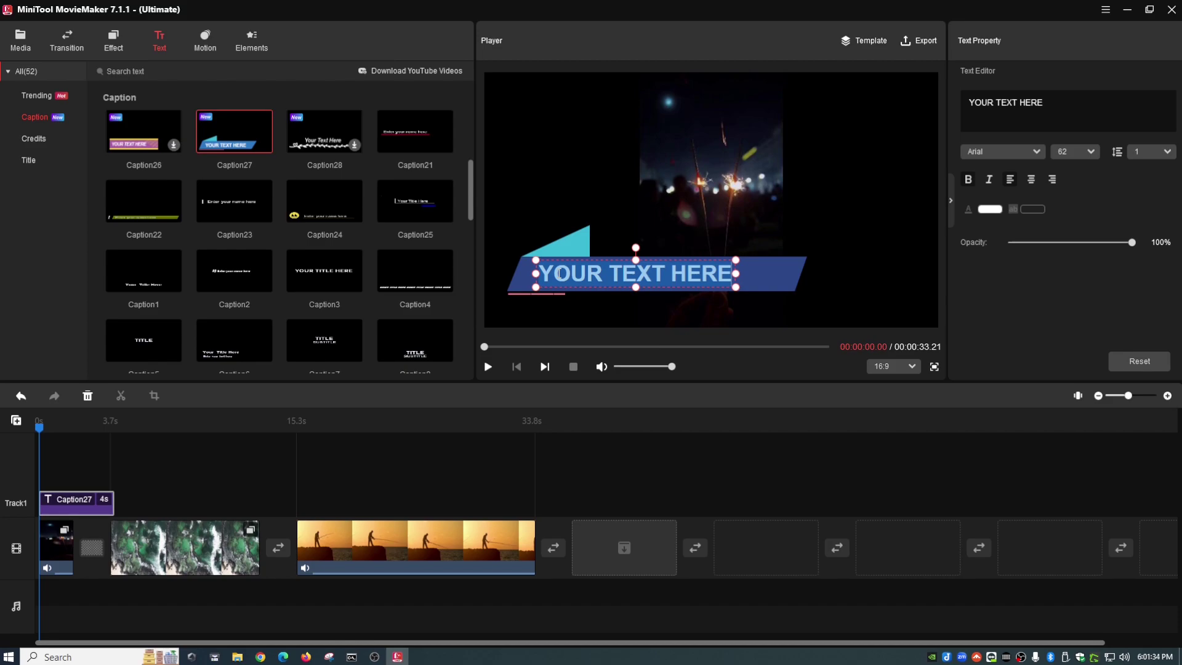
text(Our NEw)
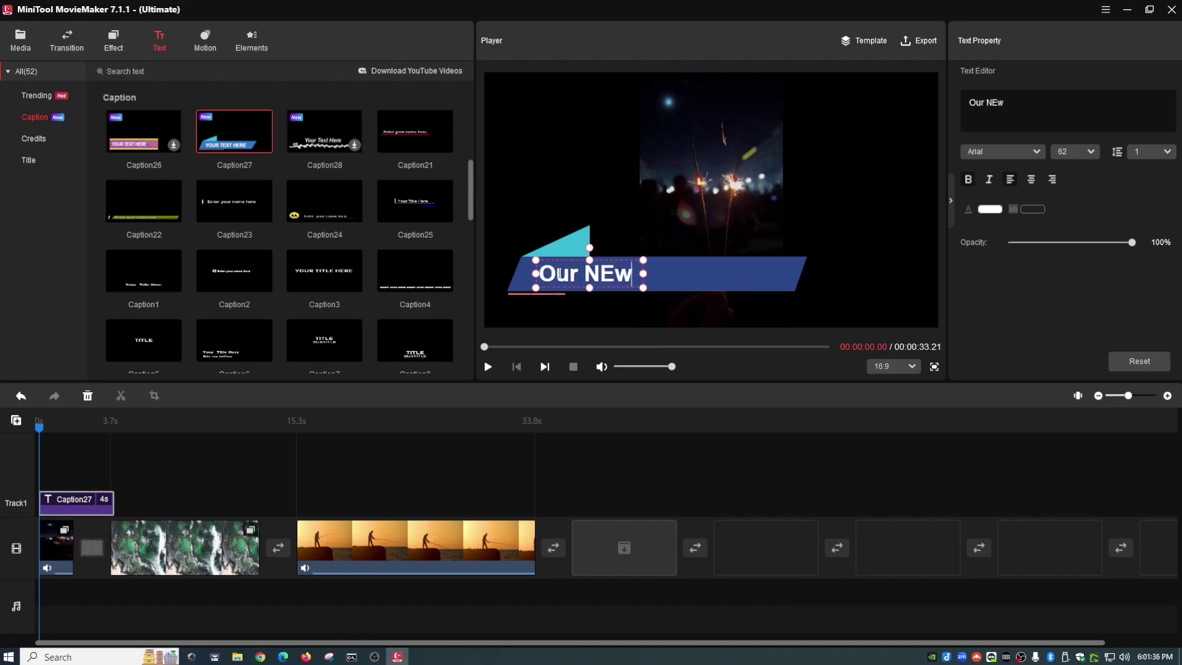
text( Video)
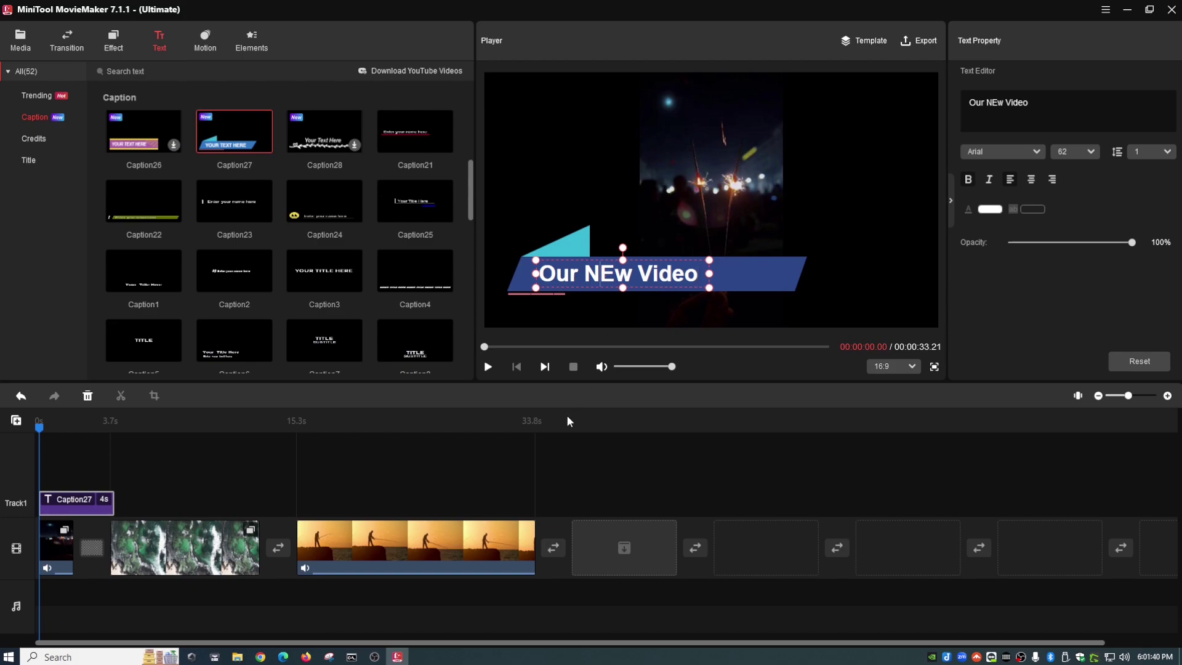
key(BackSpace)
text(e)
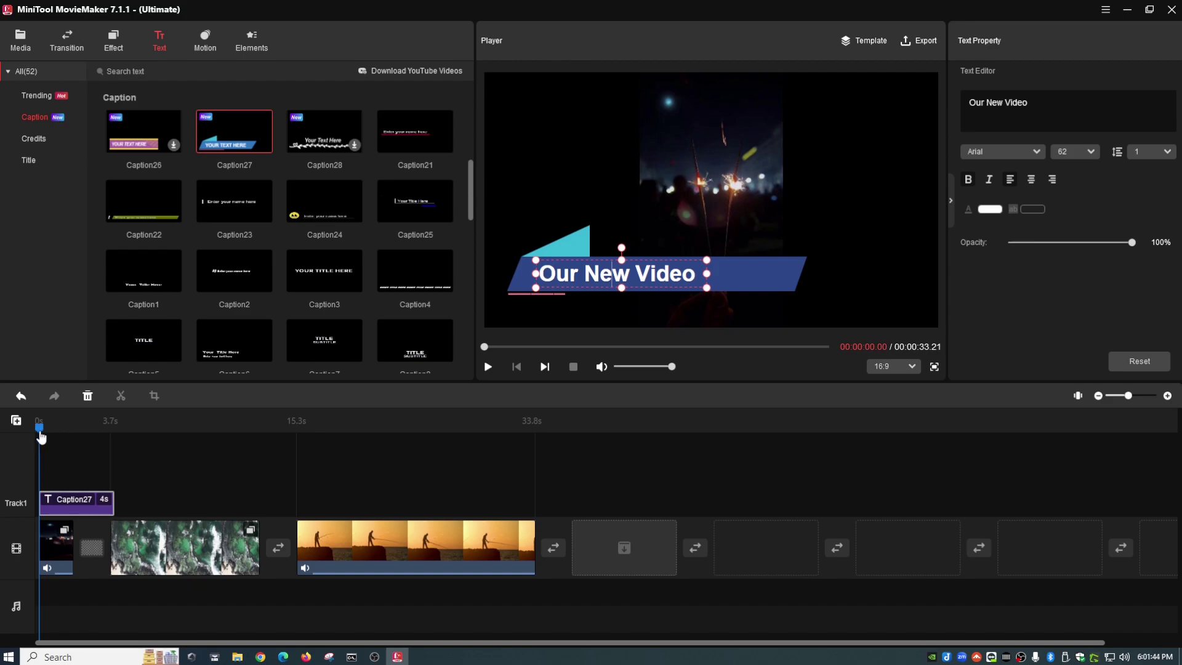
click(488, 367)
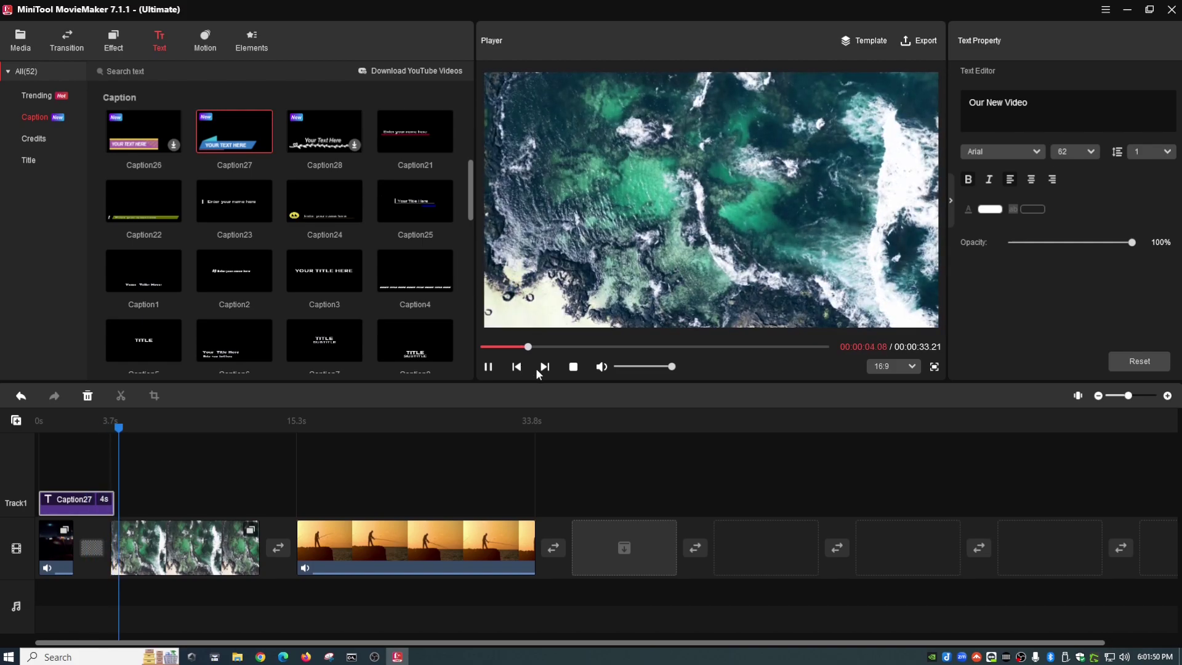
click(573, 367)
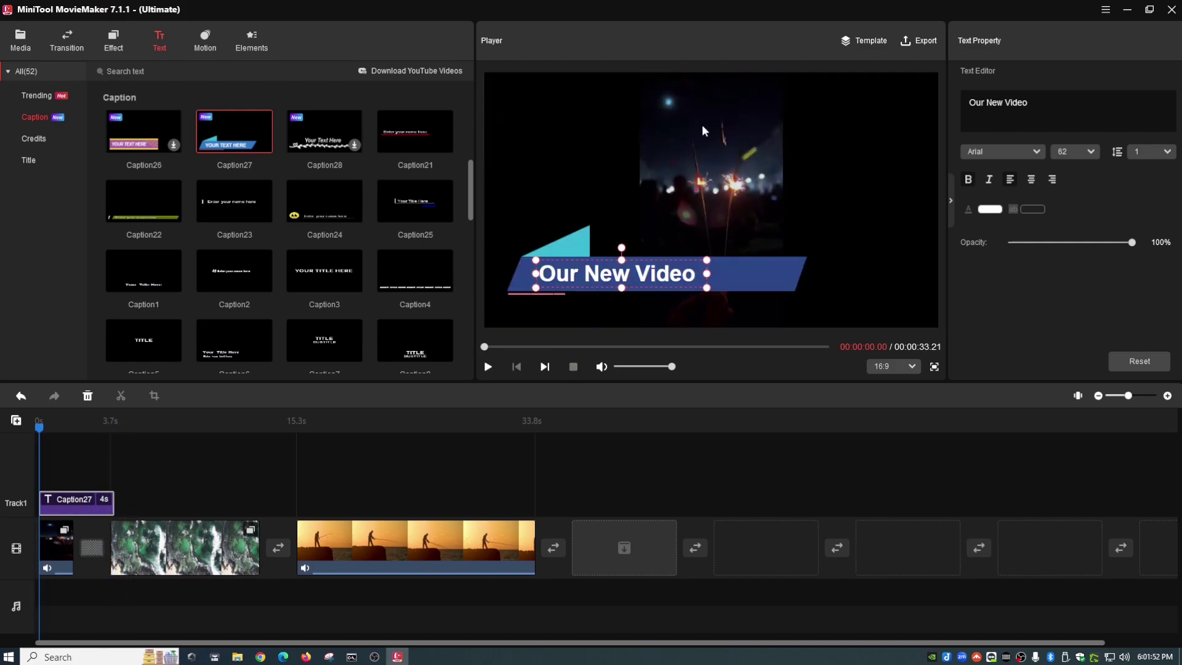
Step: Browse the Credits and Title templates, then delete the Caption27 'Our New Video' caption
click(43, 141)
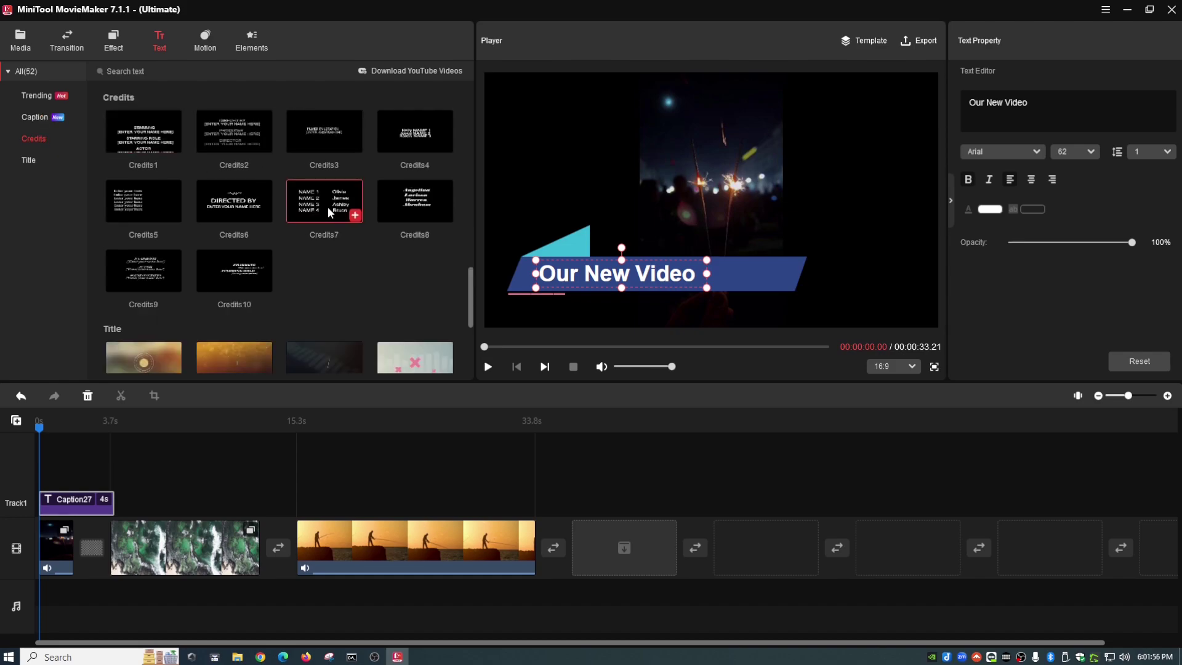
mouse_move(434, 203)
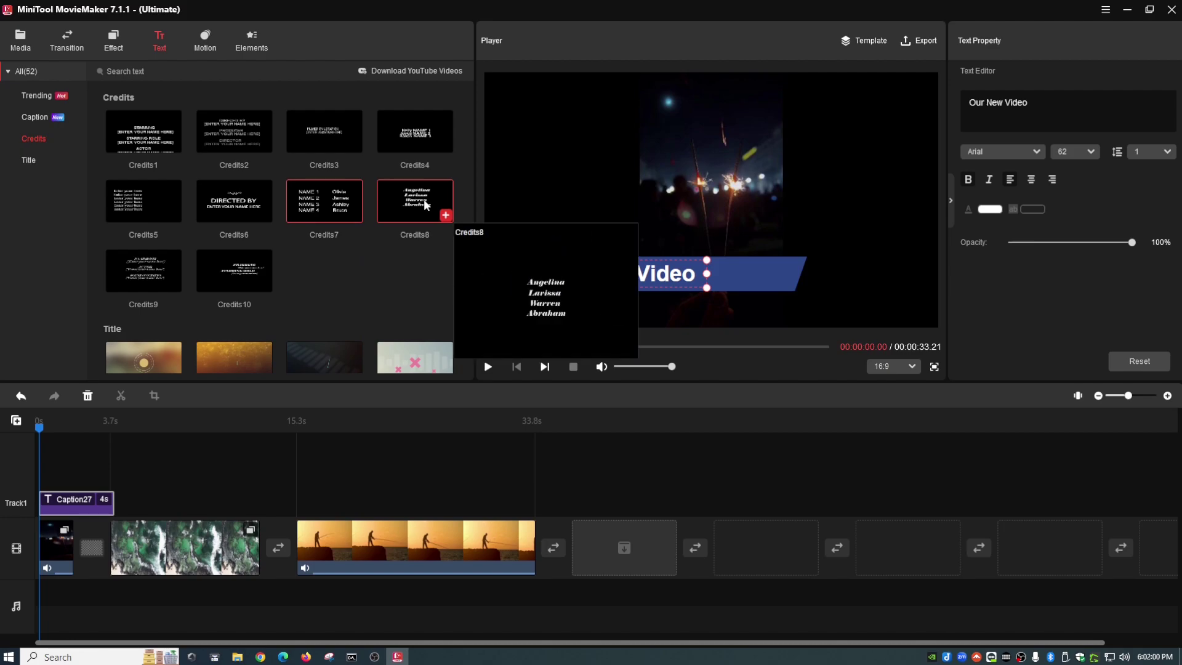
click(29, 160)
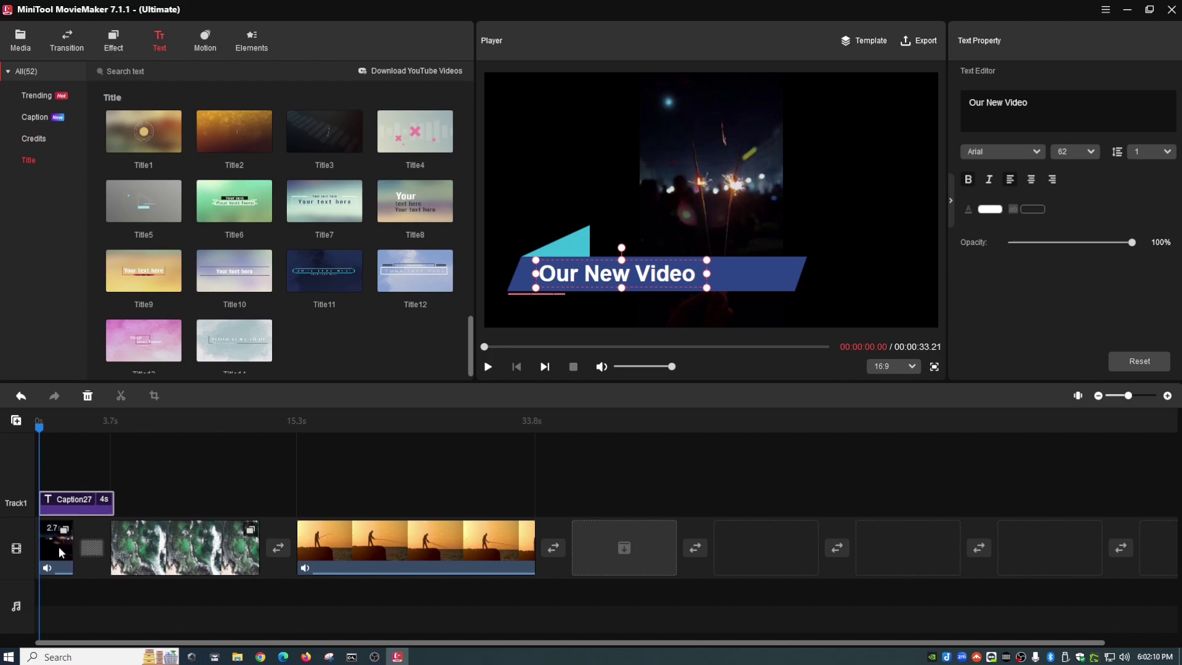
right_click(70, 503)
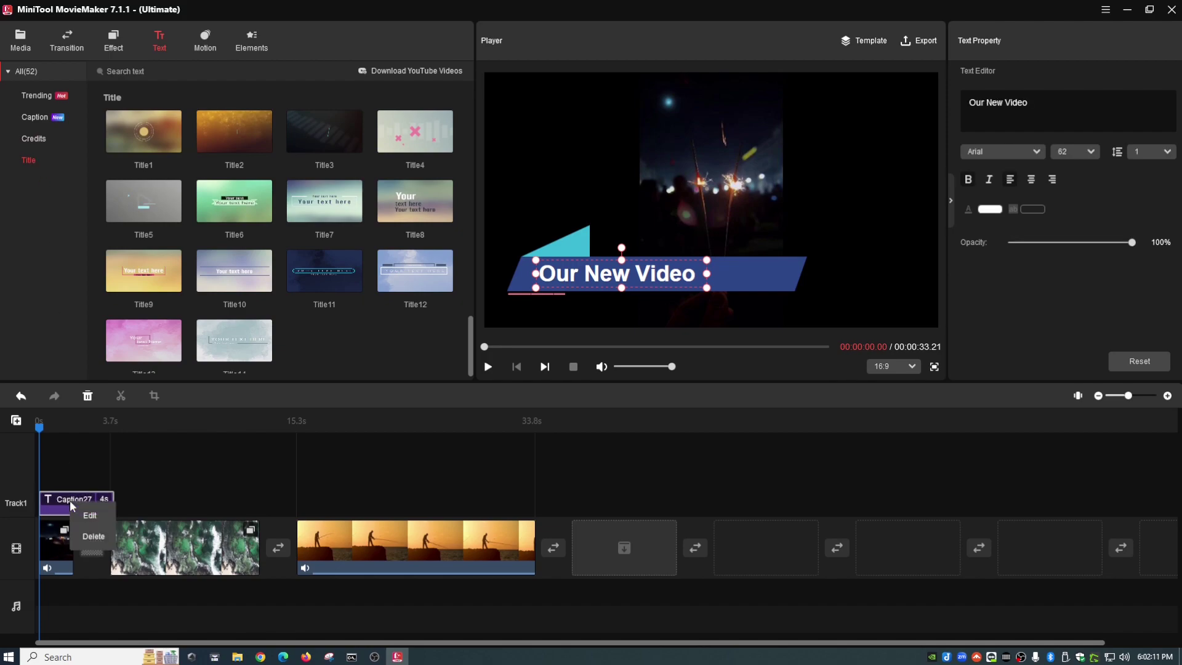
click(92, 536)
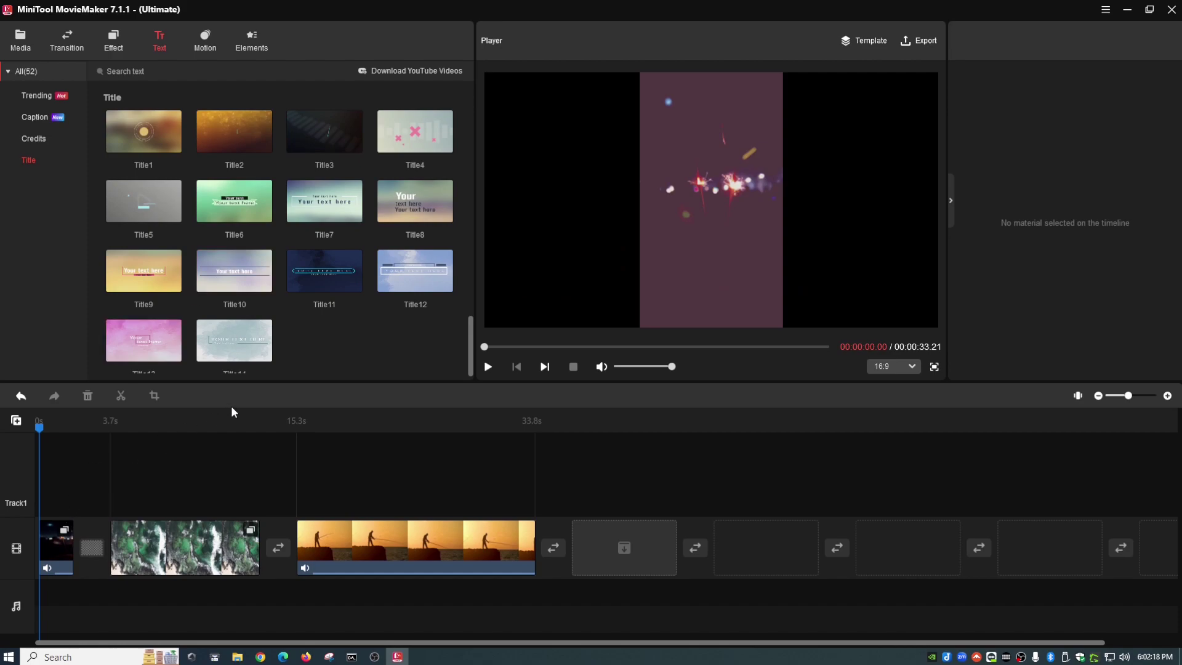
Step: Add the Title11 title template and move it to the very start of the video
mouse_move(338, 276)
click(356, 285)
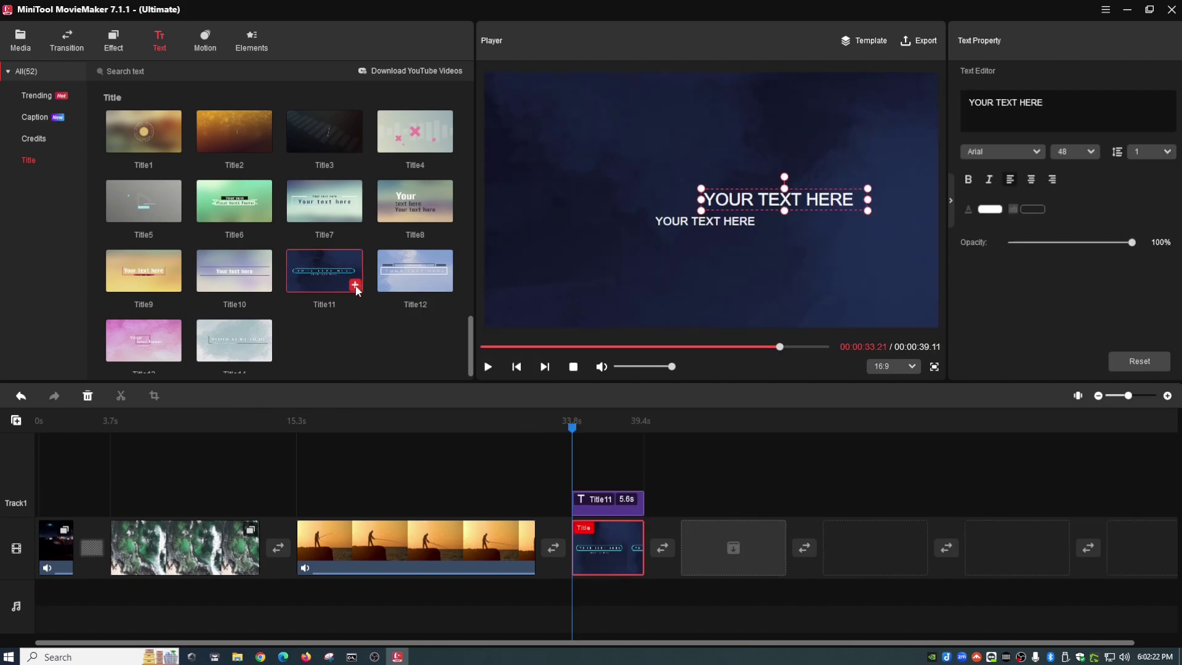
drag(38, 554, 38, 554)
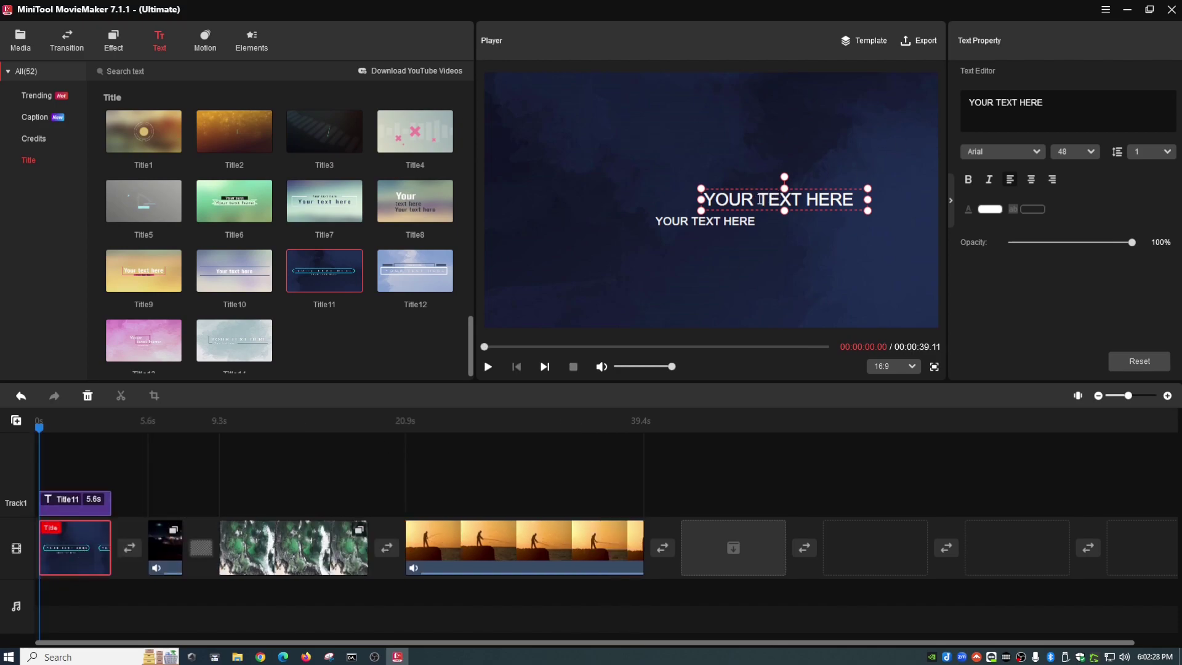
Step: Change the title's two lines to 'Our Cool Video' and 'Watch it now'
drag(856, 198, 694, 200)
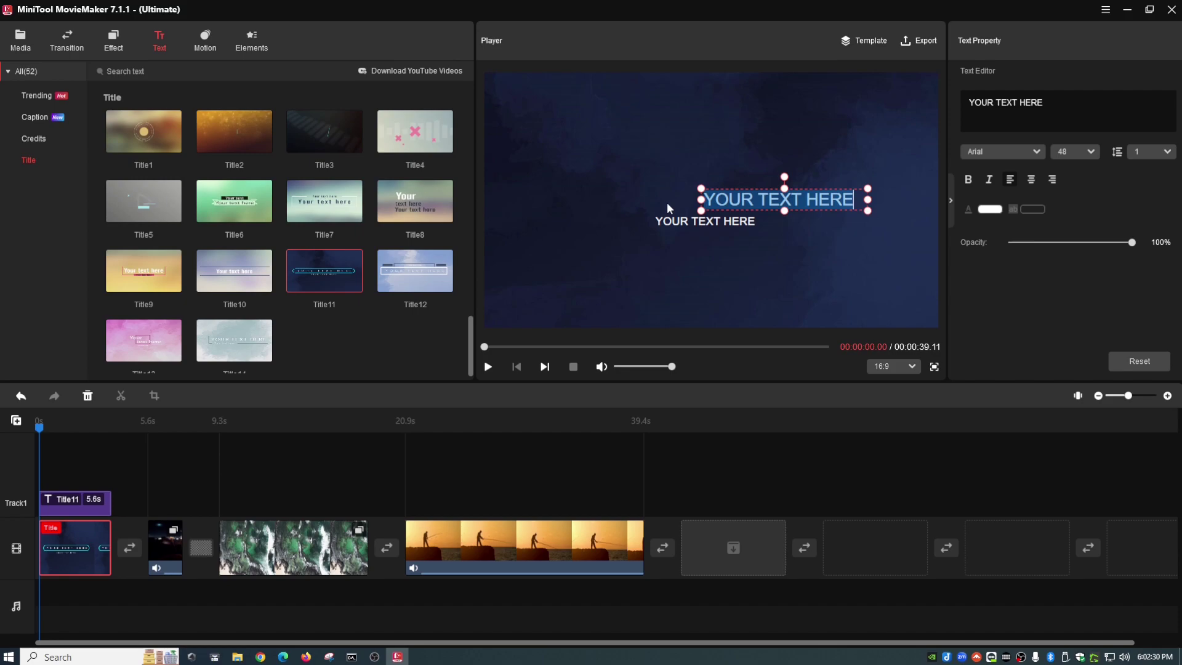
text(Our Cool Video)
click(677, 221)
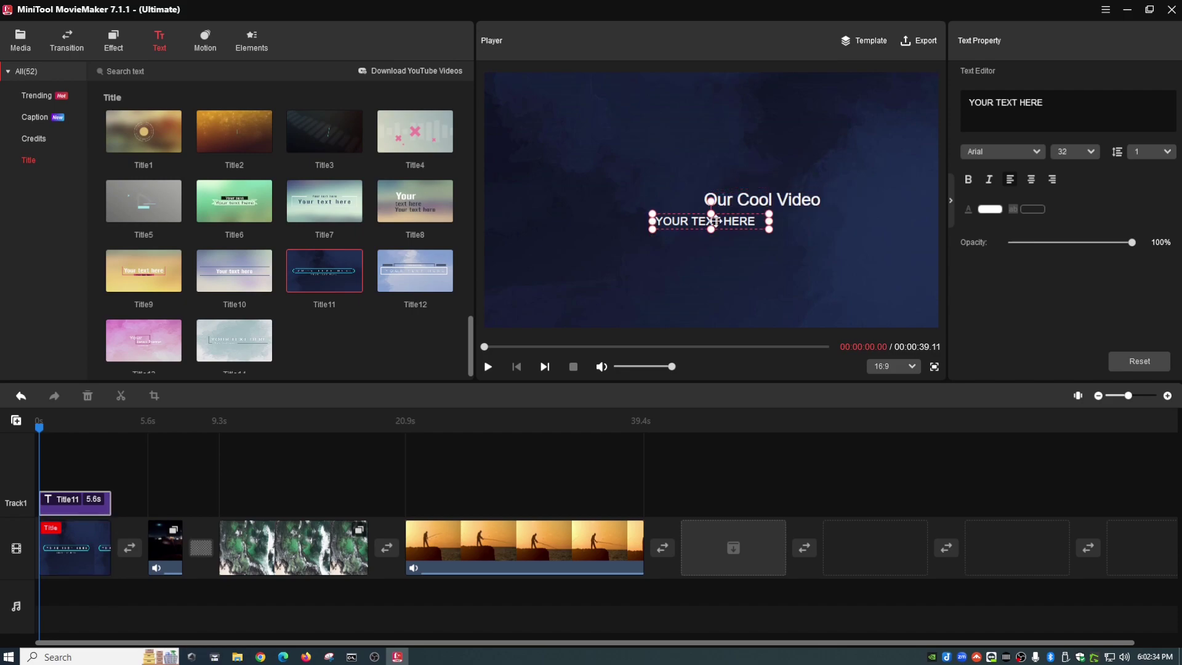
drag(754, 219, 546, 245)
text(Watch it now)
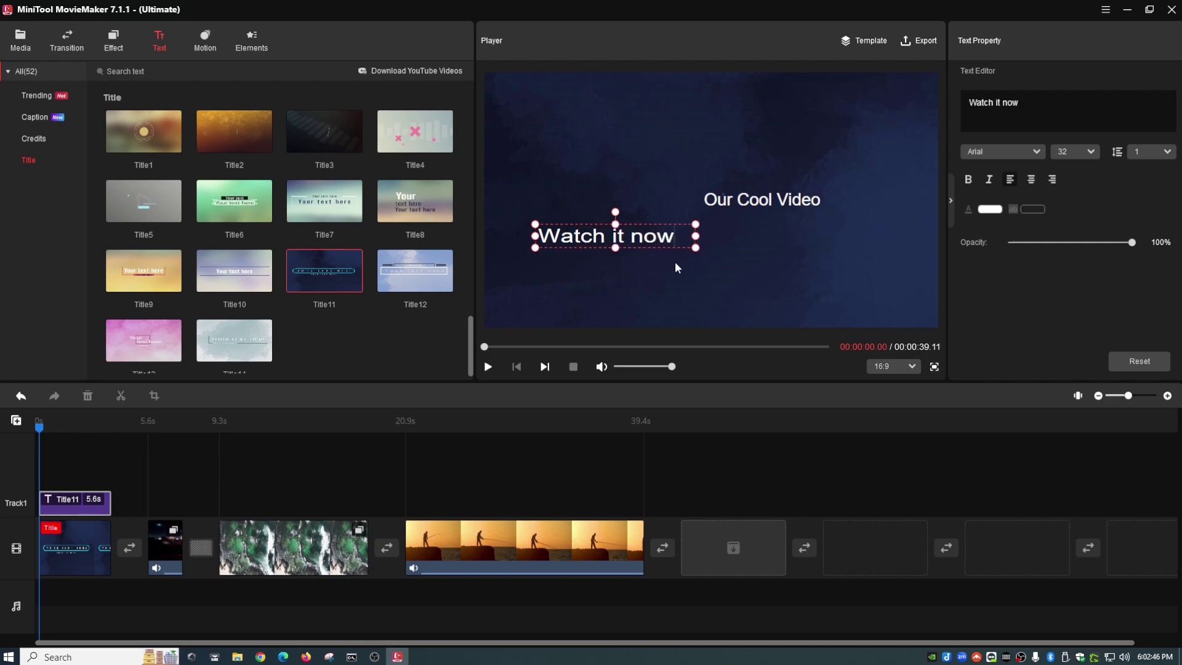
Step: Preview the title animation, then browse the Credits, Caption and Trending text templates
click(39, 431)
click(489, 367)
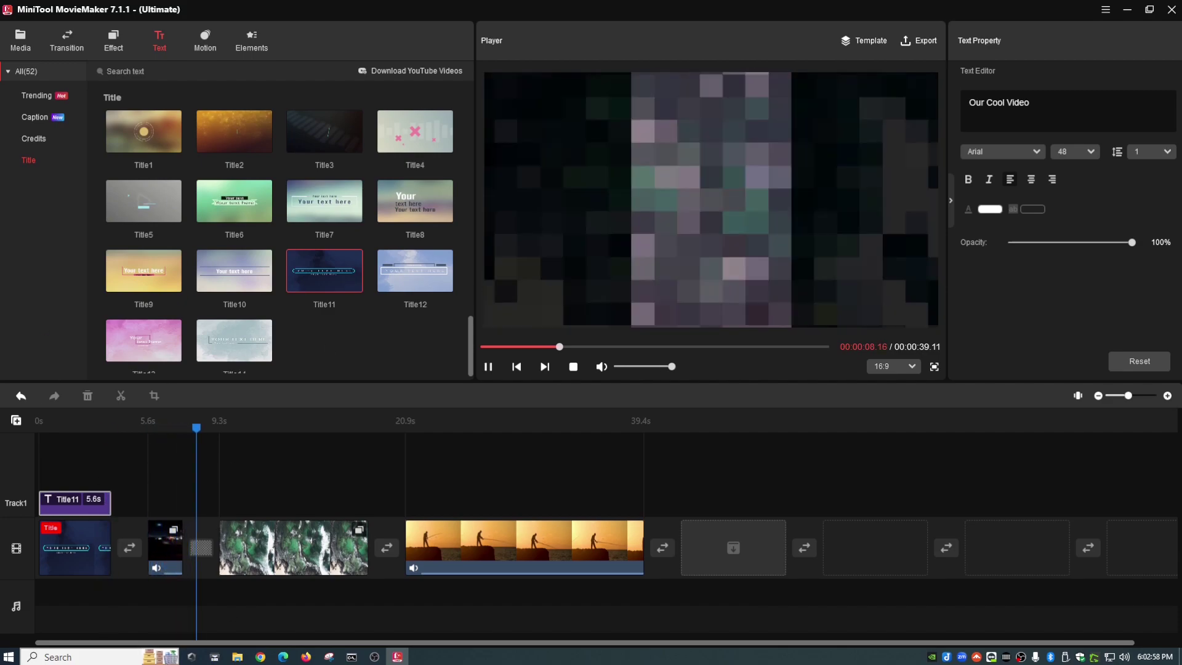
click(575, 367)
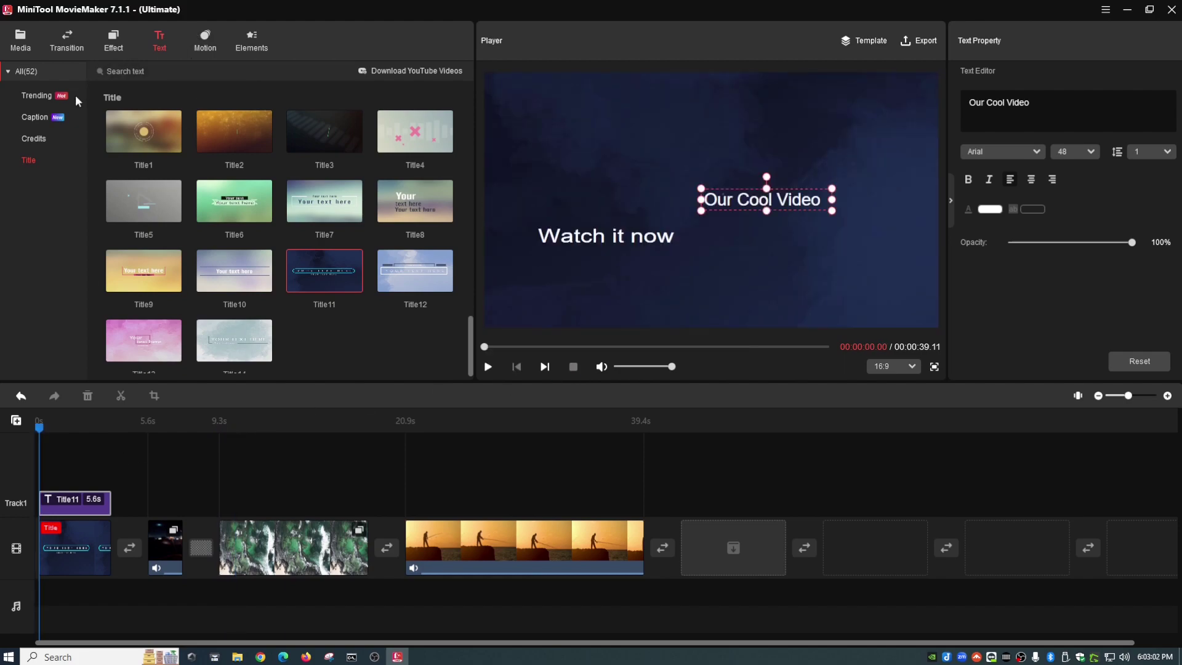
click(36, 139)
click(38, 116)
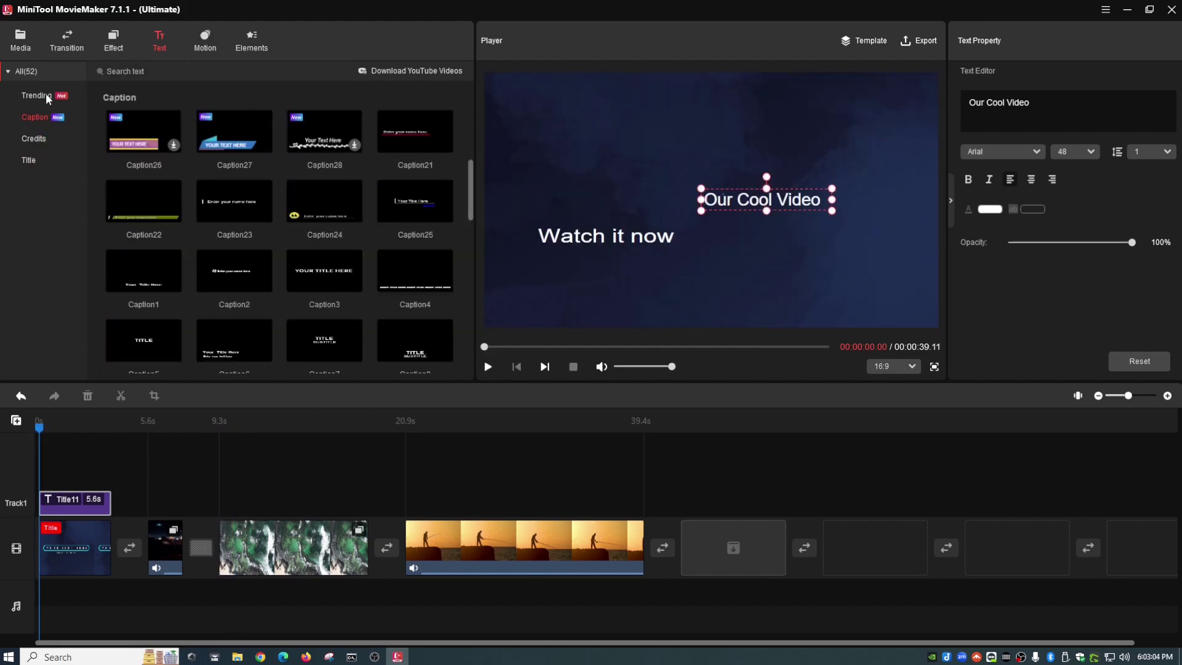
click(45, 93)
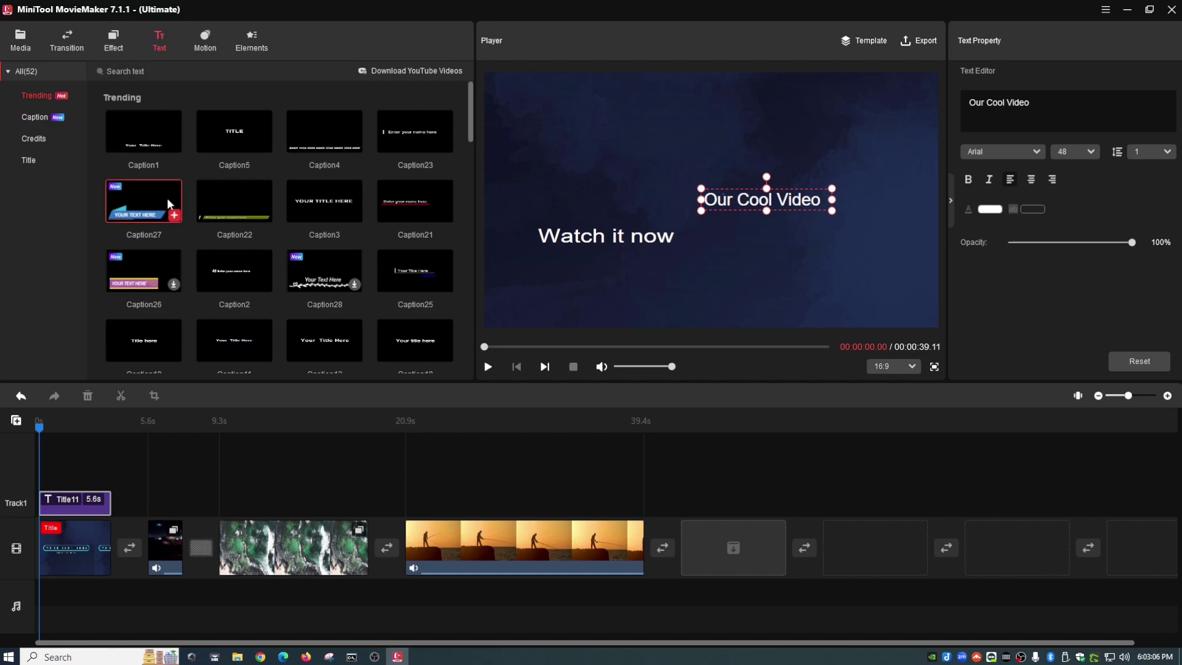
Step: Select the fishing clip in the Motion presets and preview it from its start
click(207, 40)
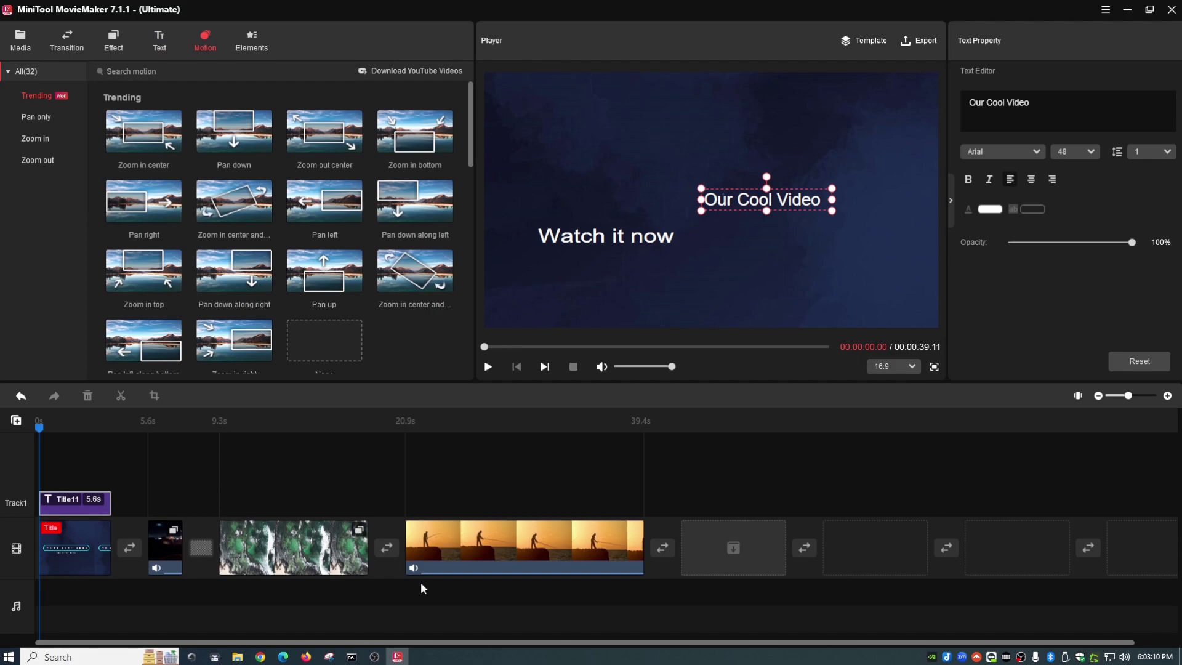
click(431, 534)
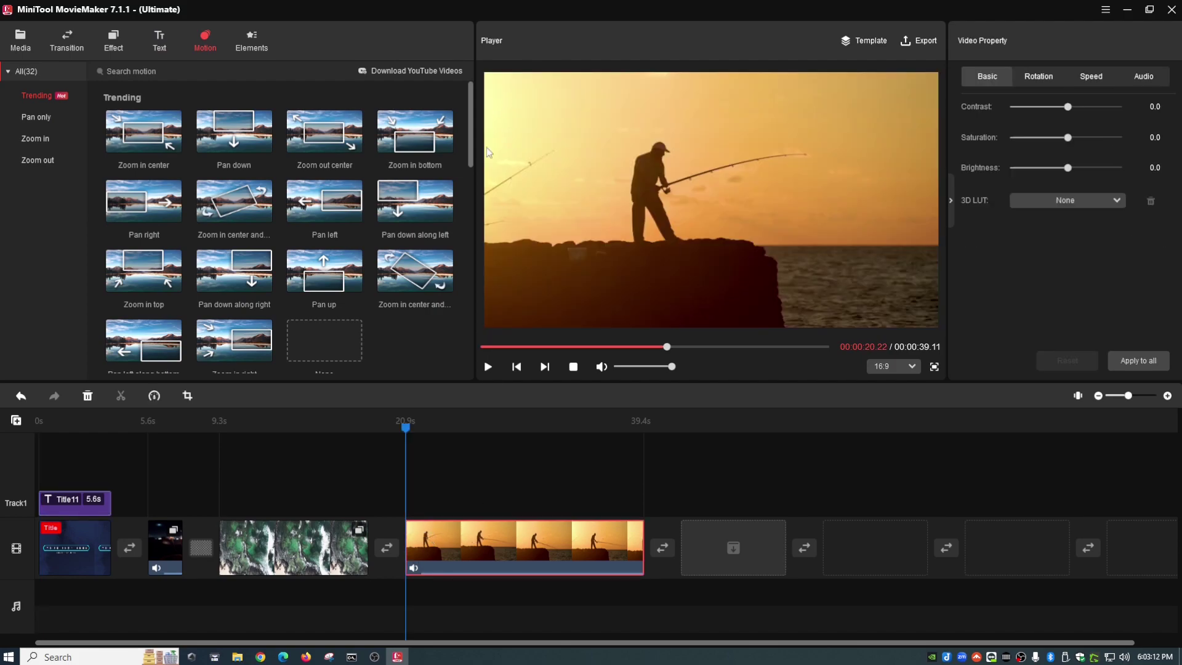
click(488, 368)
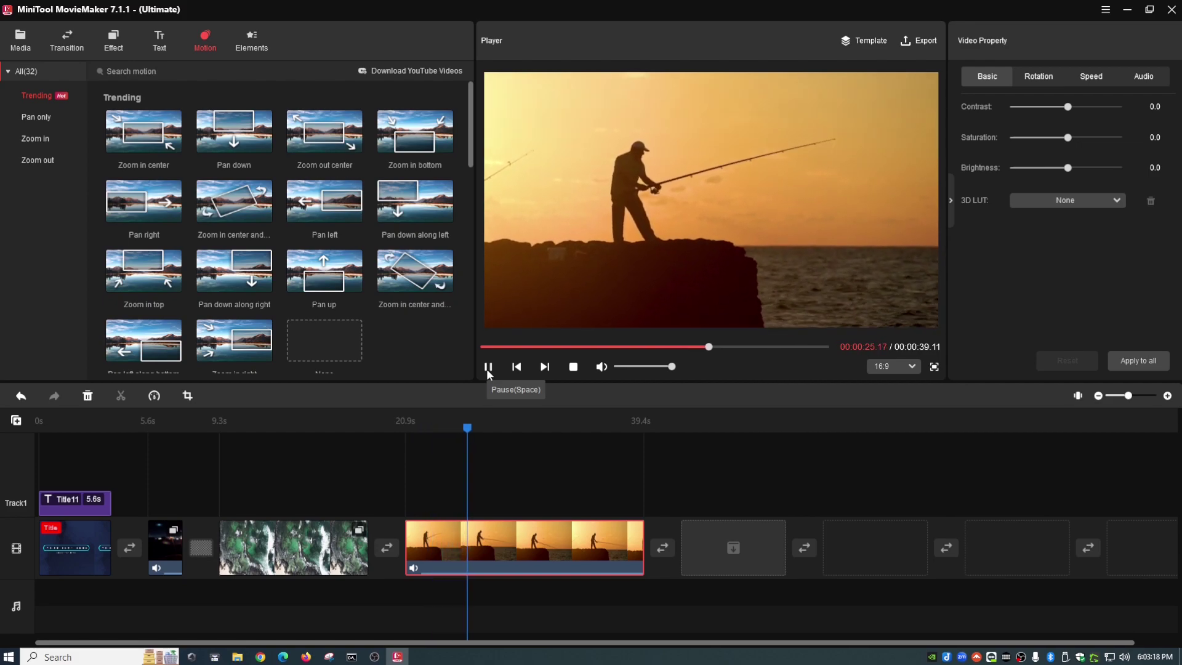
click(486, 368)
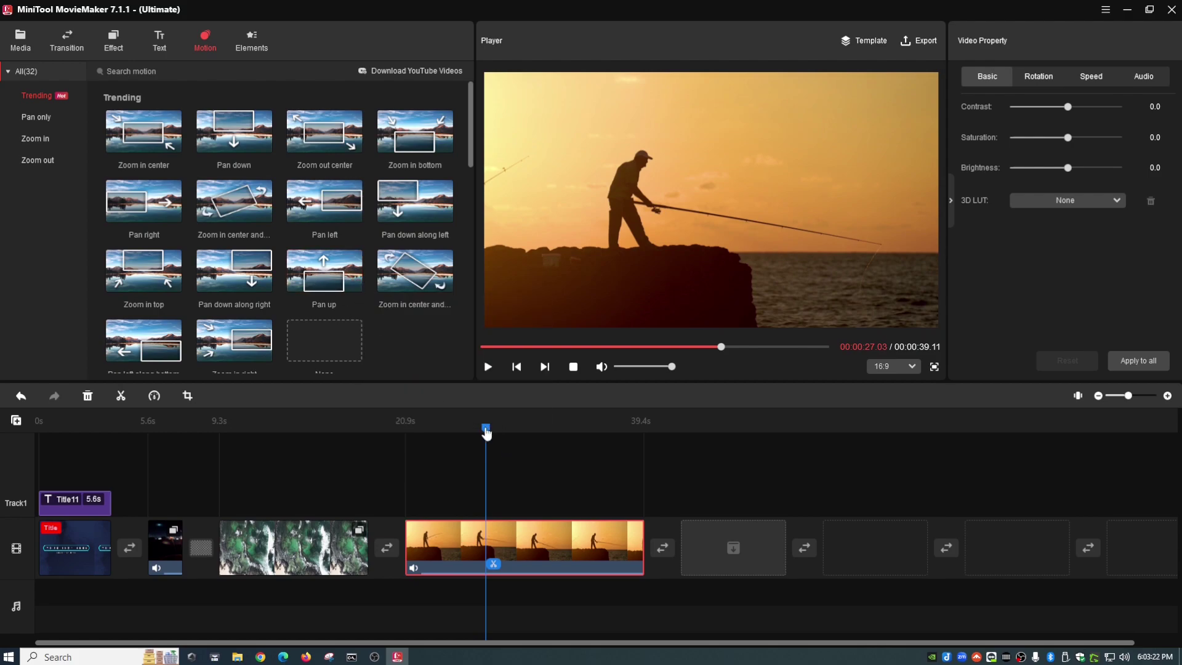
drag(485, 429, 406, 434)
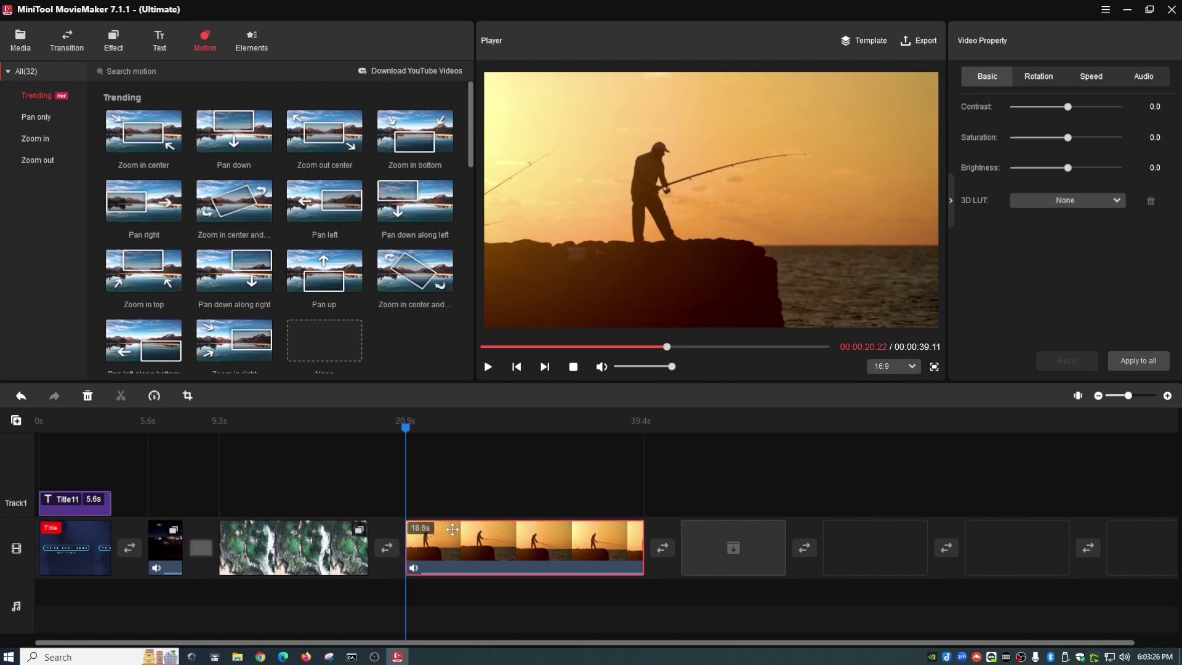
Step: Apply the Pan up motion to the fishing clip and preview the result
click(355, 284)
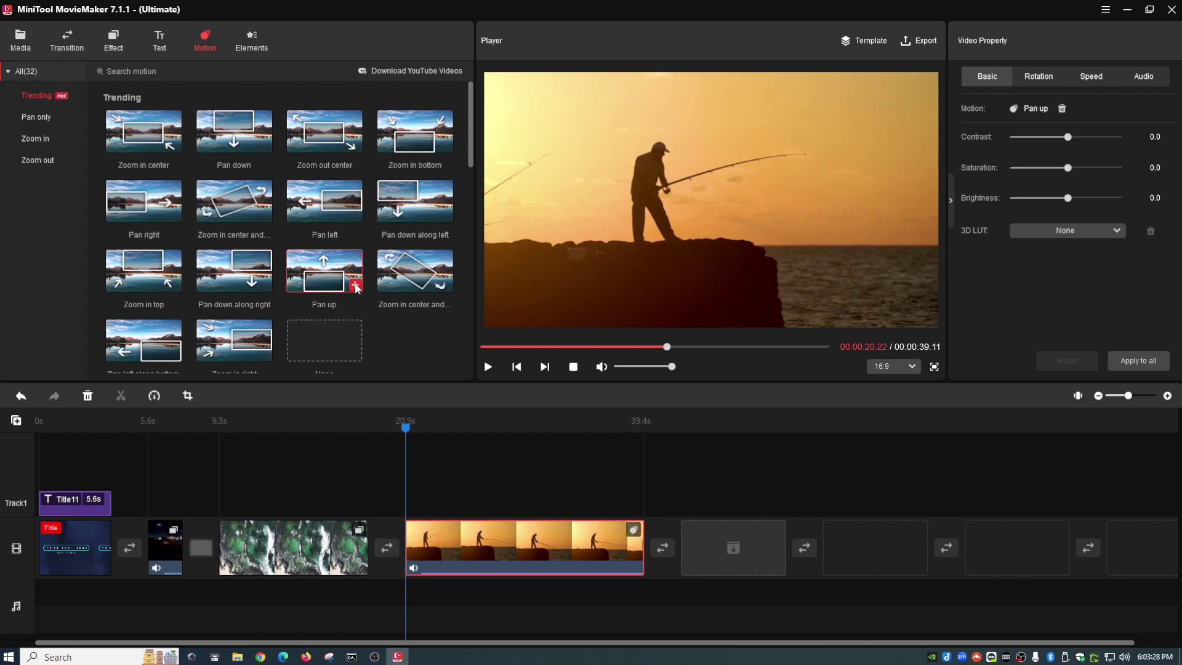
click(487, 367)
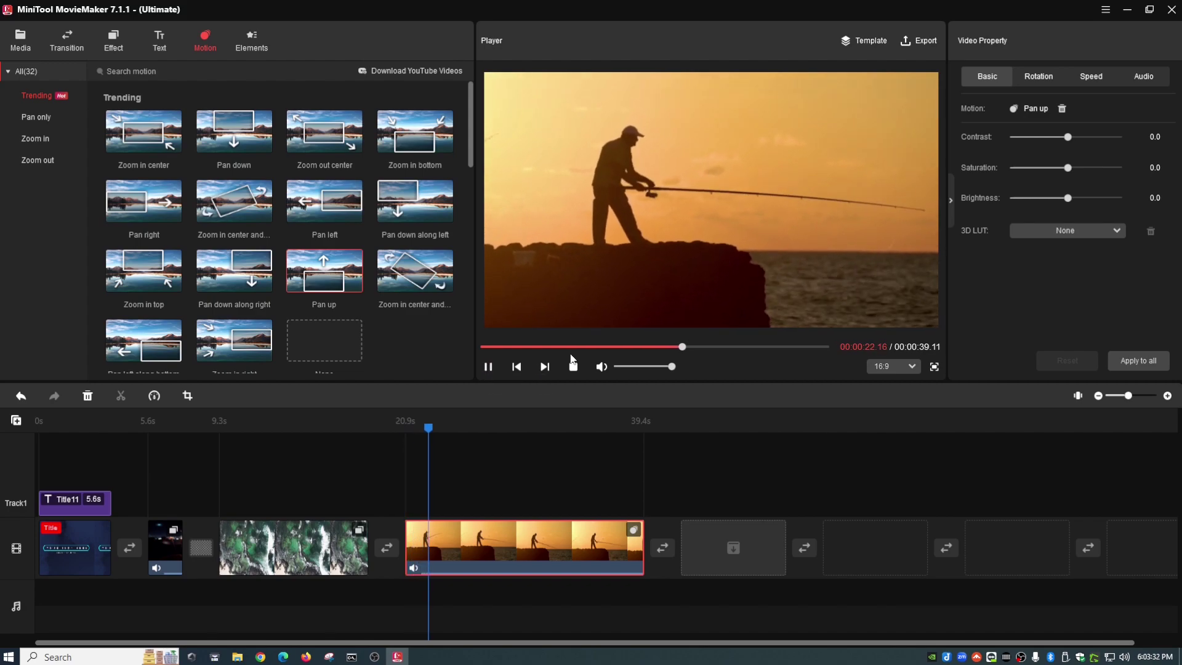
drag(684, 346, 519, 350)
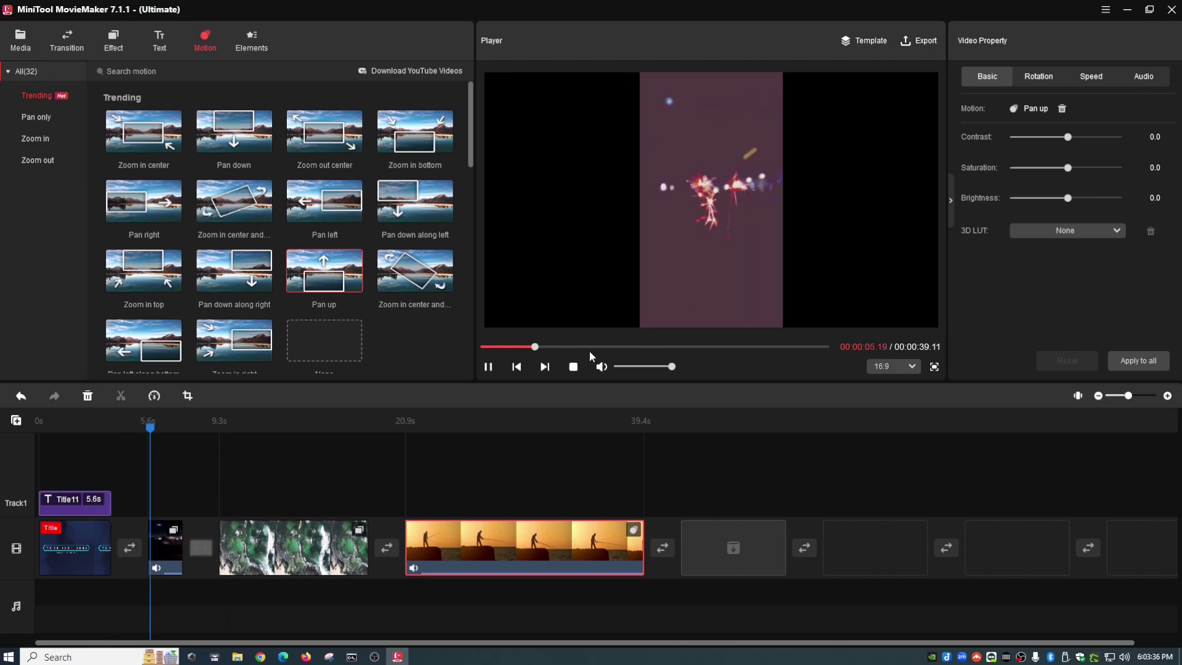
click(597, 346)
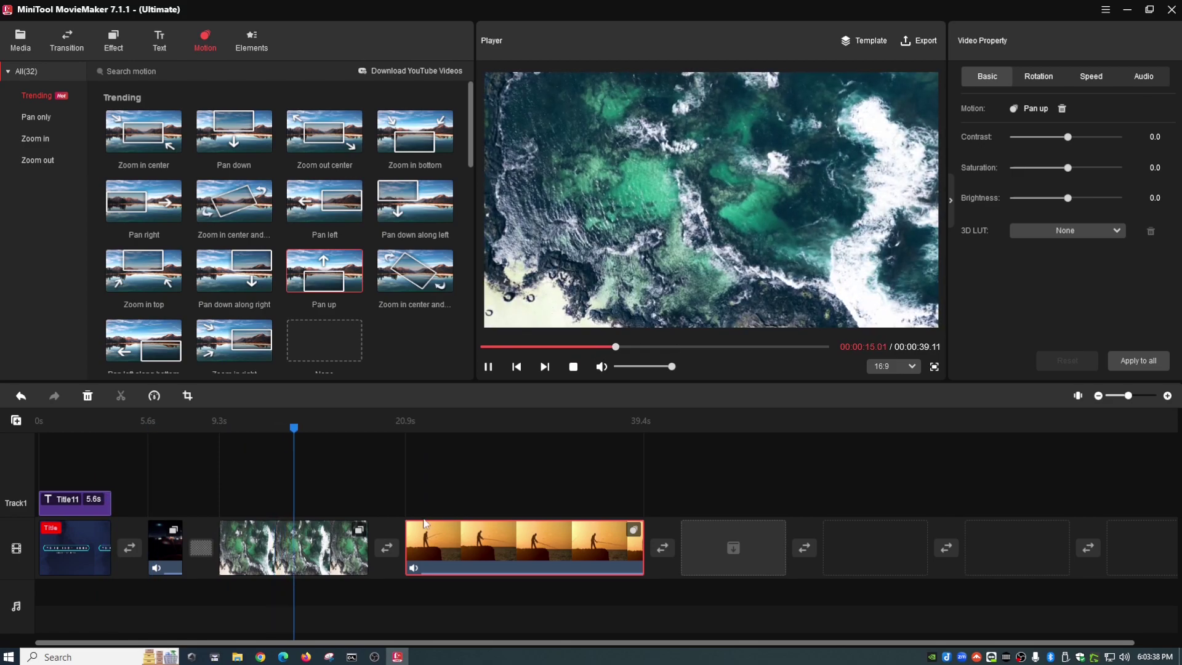
click(401, 435)
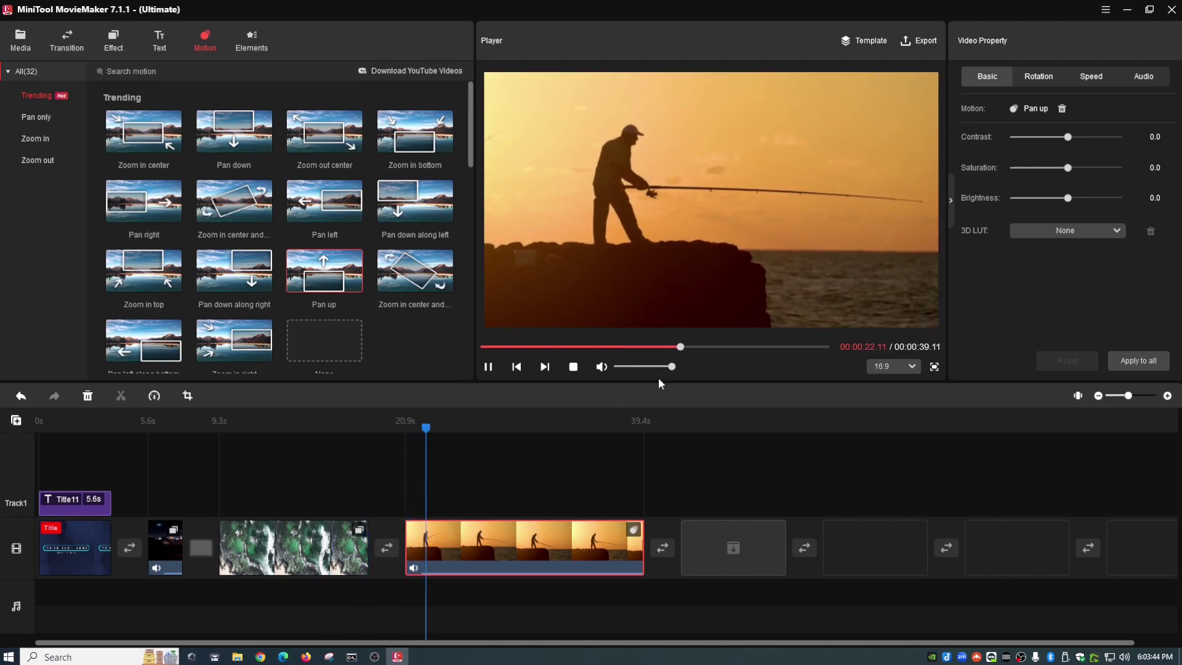
mouse_move(327, 275)
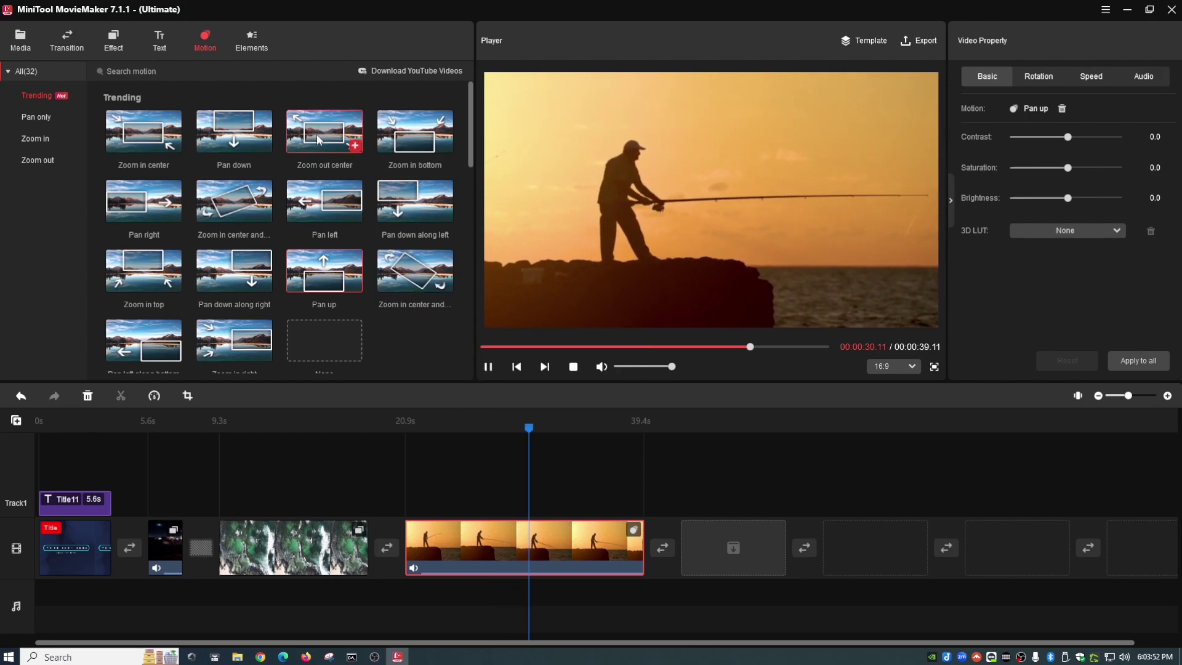
Step: Try the Zoom out center and Pan left along bottom motions, then give the fishing clip Pan down
click(355, 146)
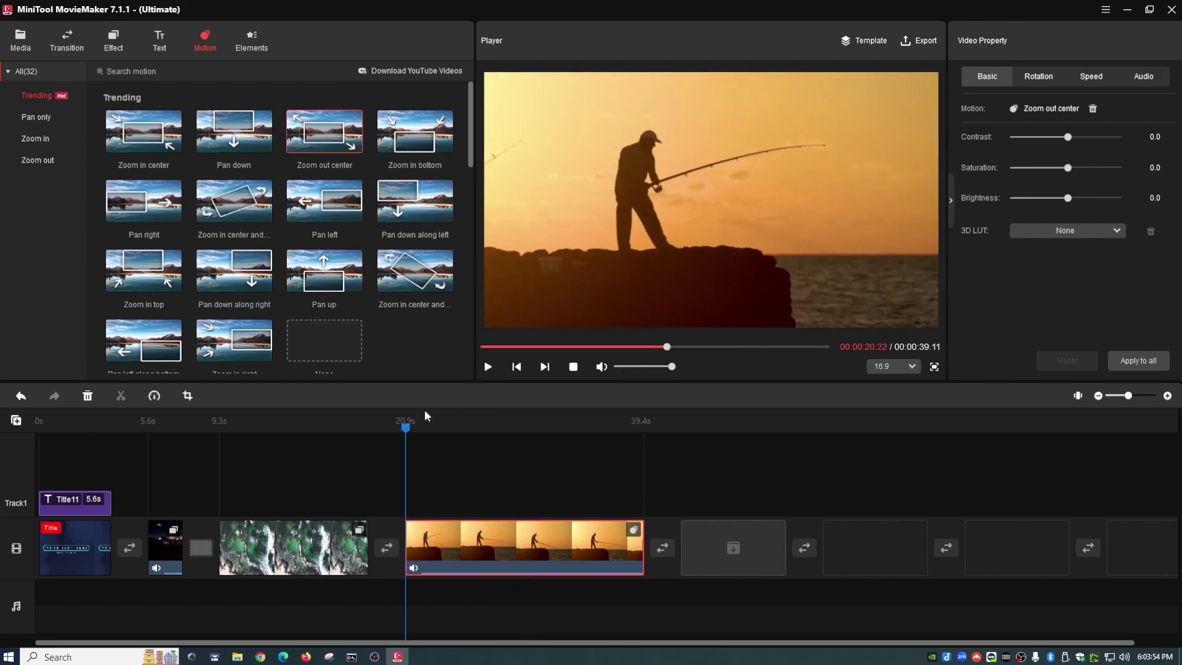
click(488, 367)
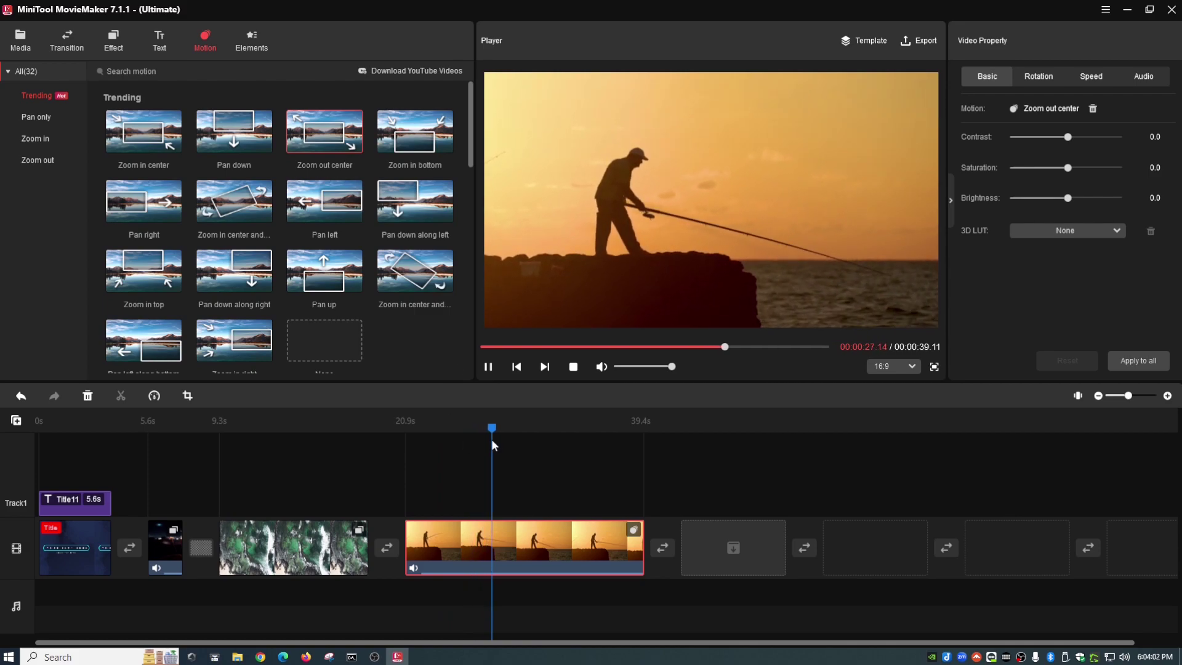
click(573, 367)
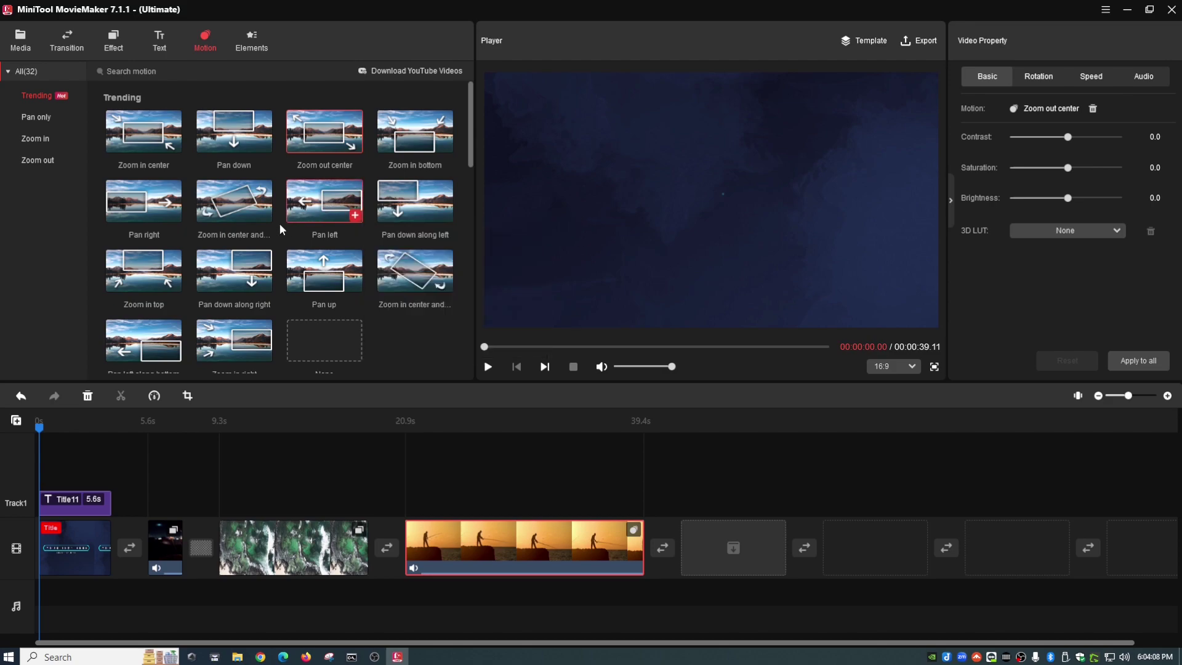
scroll(148, 222, down, 2)
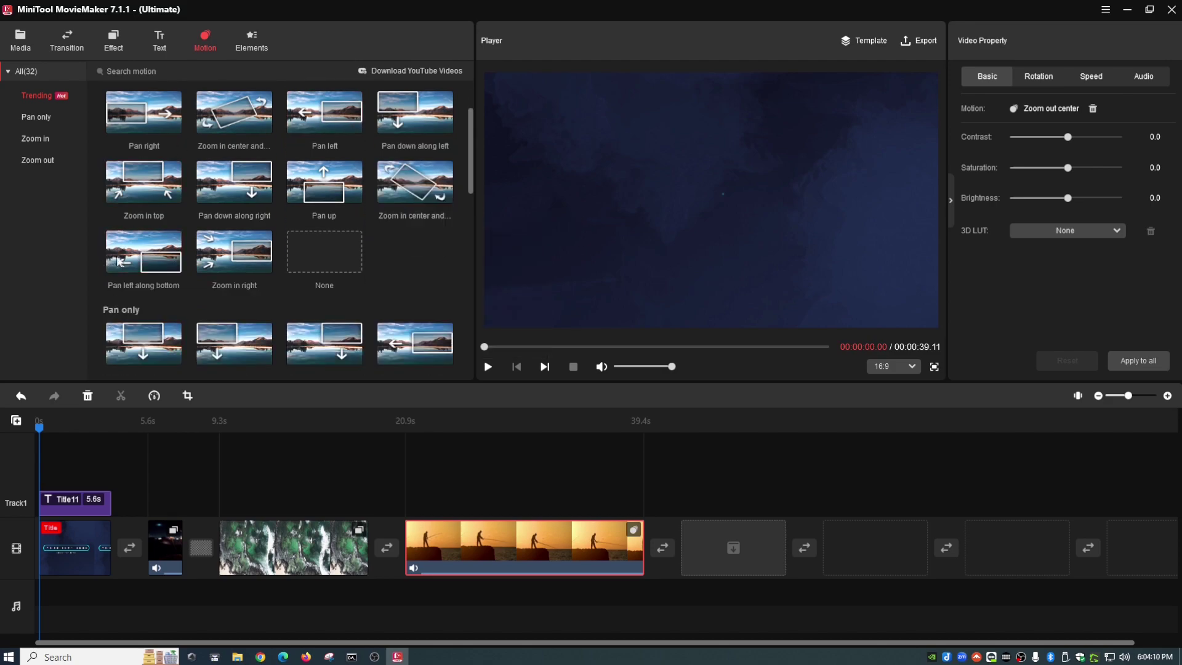
click(175, 267)
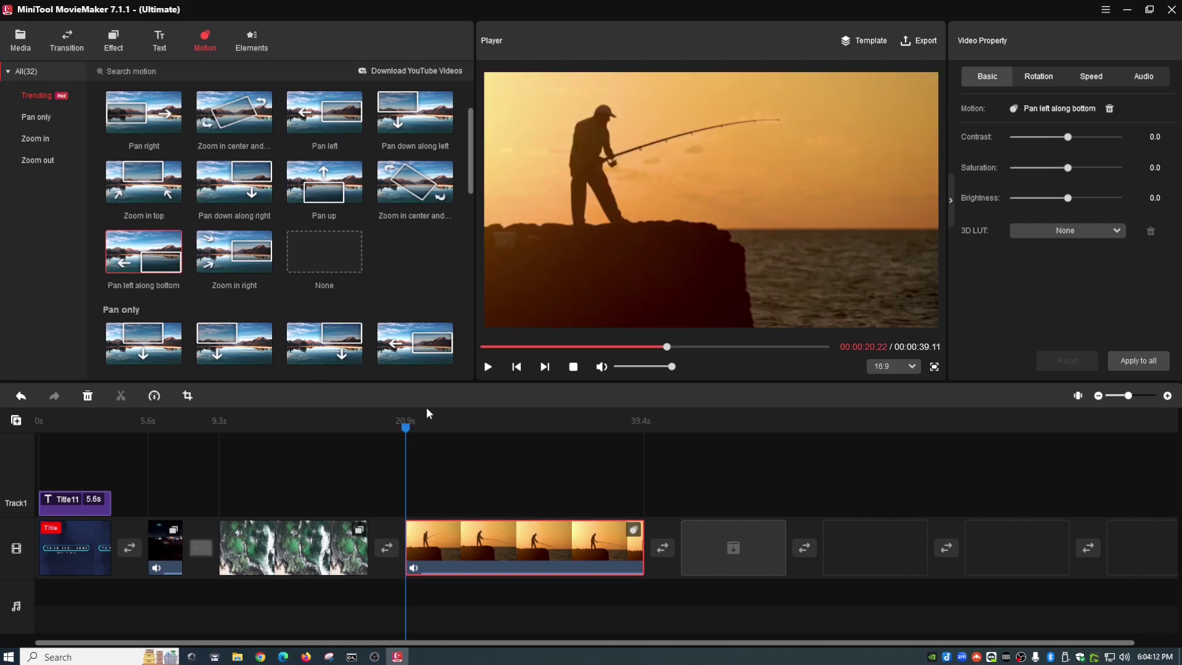
click(174, 359)
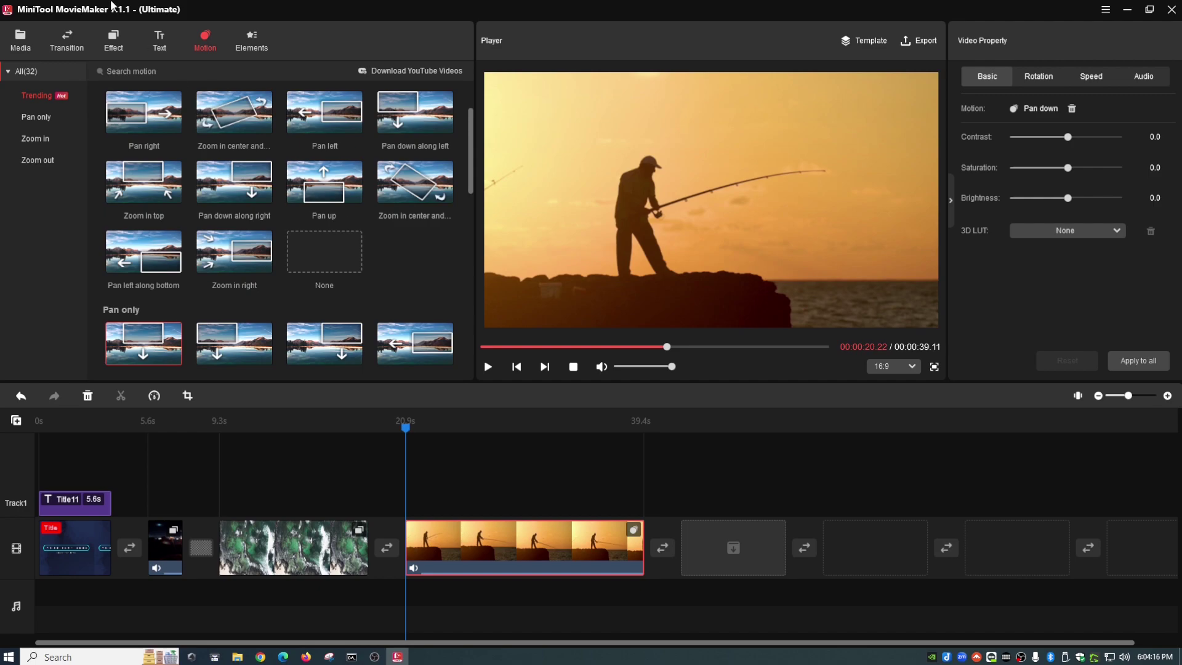
click(32, 115)
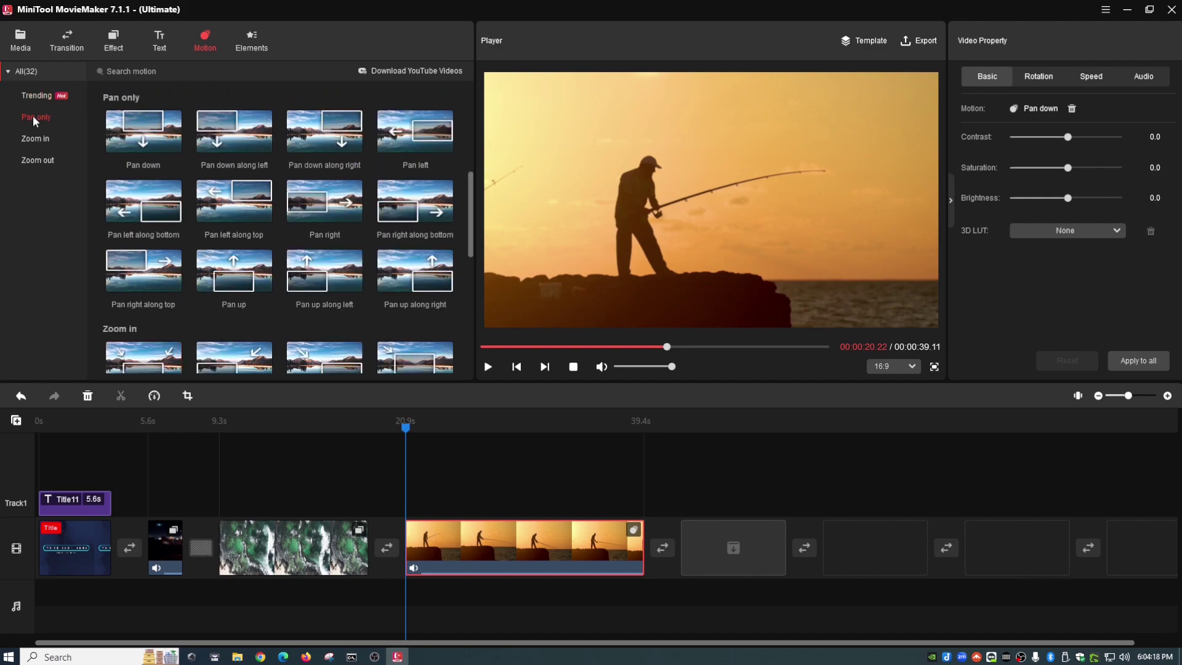
click(37, 140)
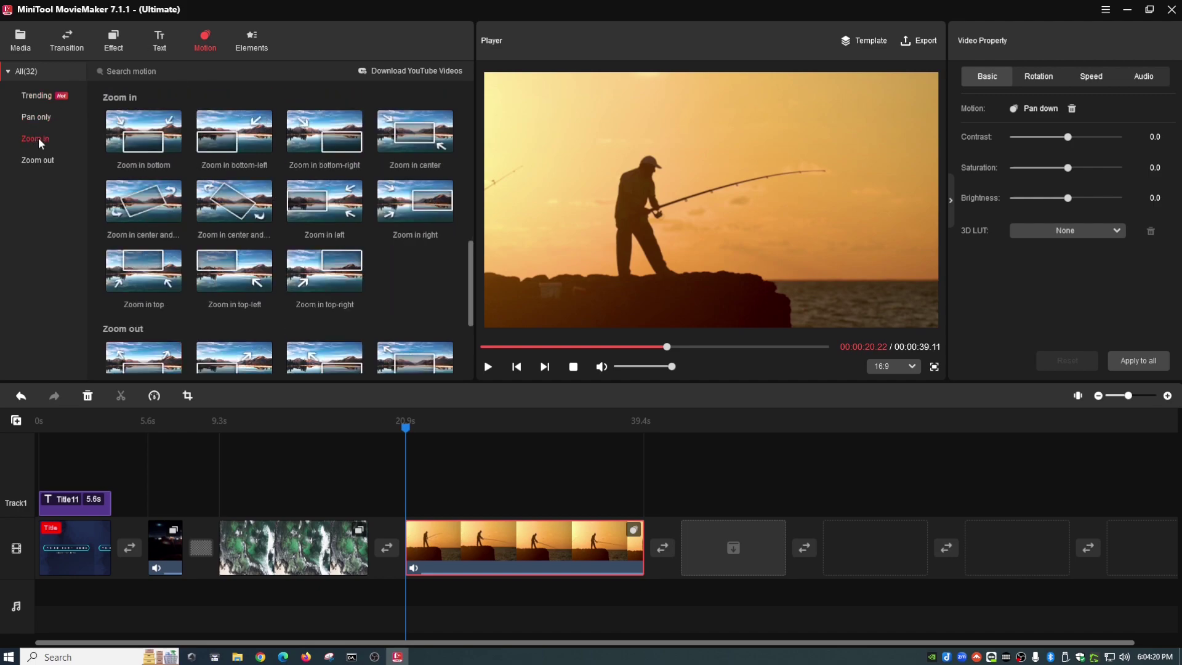
click(39, 161)
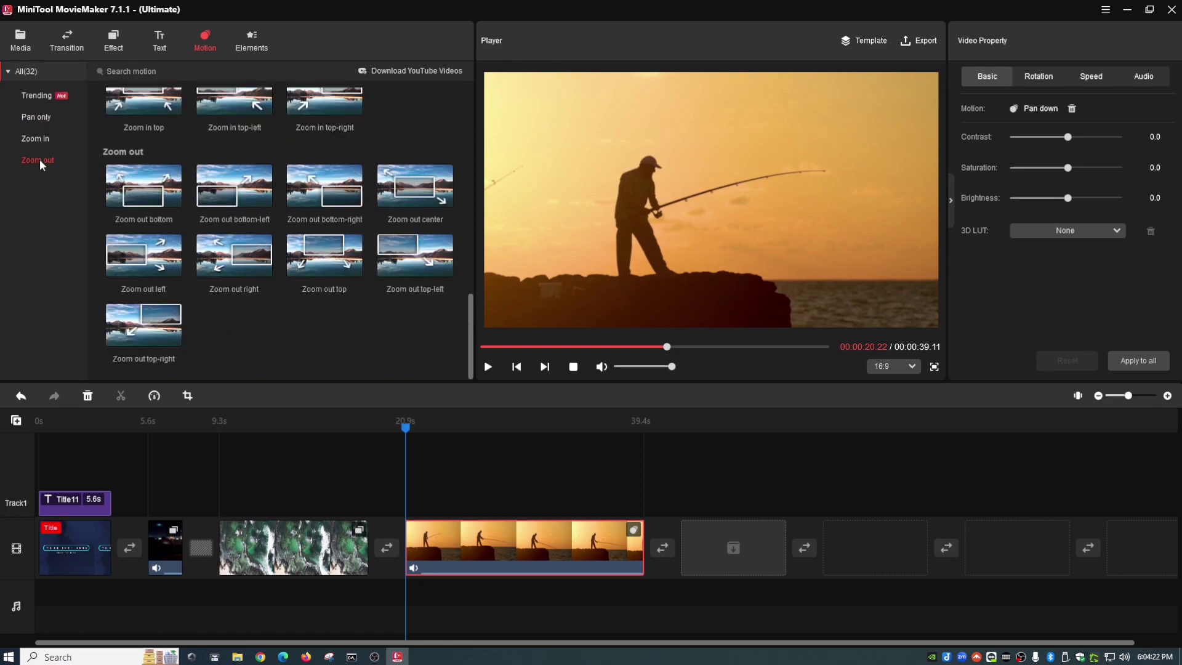
click(38, 95)
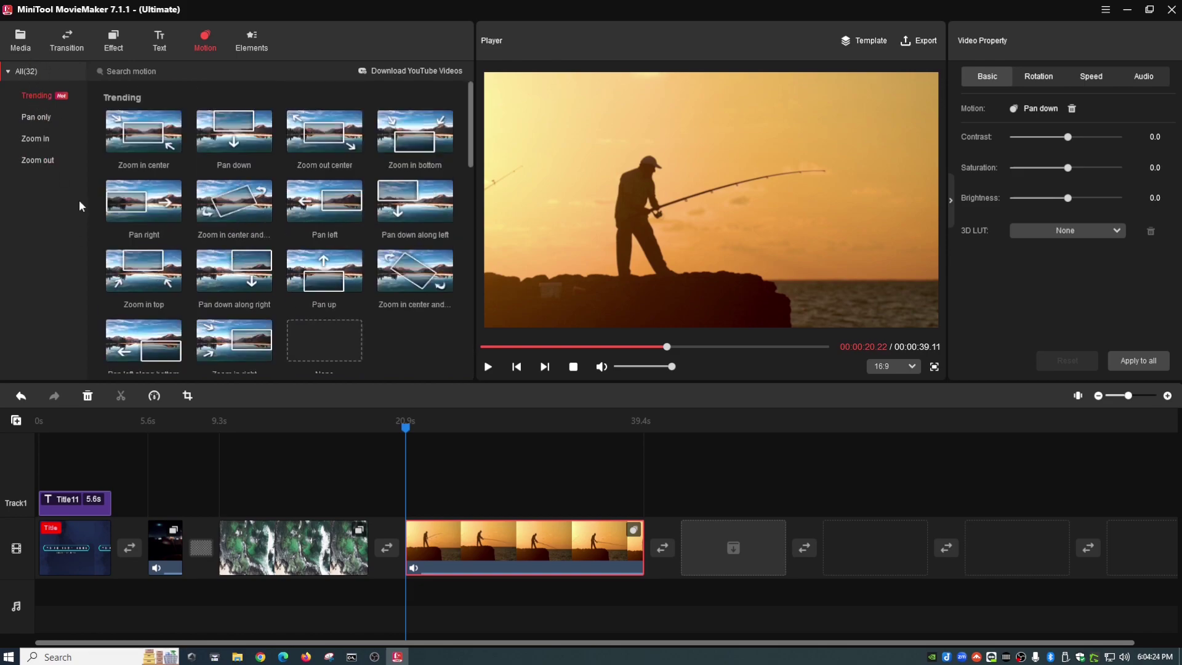
Step: Browse the Explosion and Trending element categories and select the green aerial ocean clip
click(253, 42)
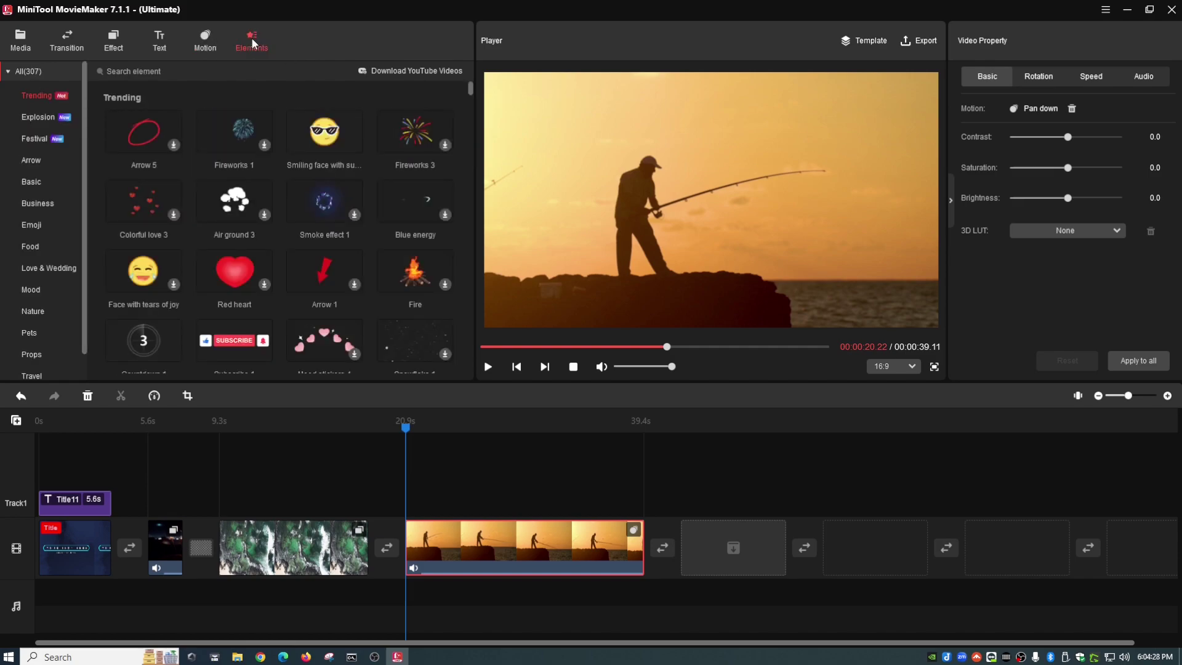
click(34, 121)
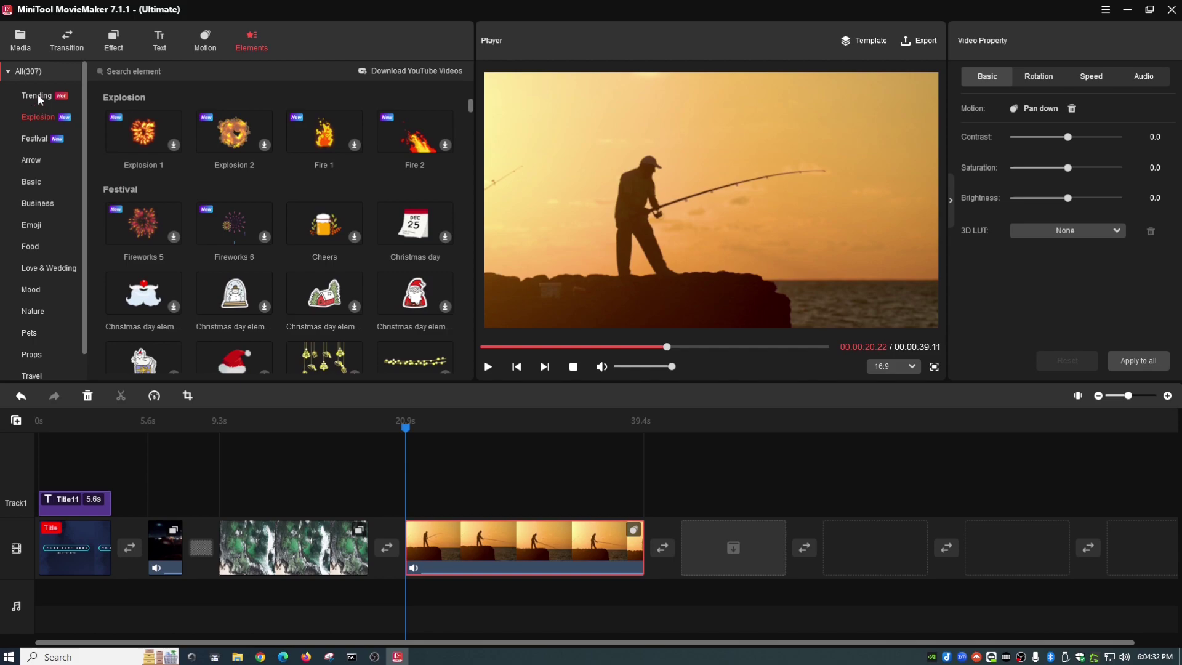
click(38, 96)
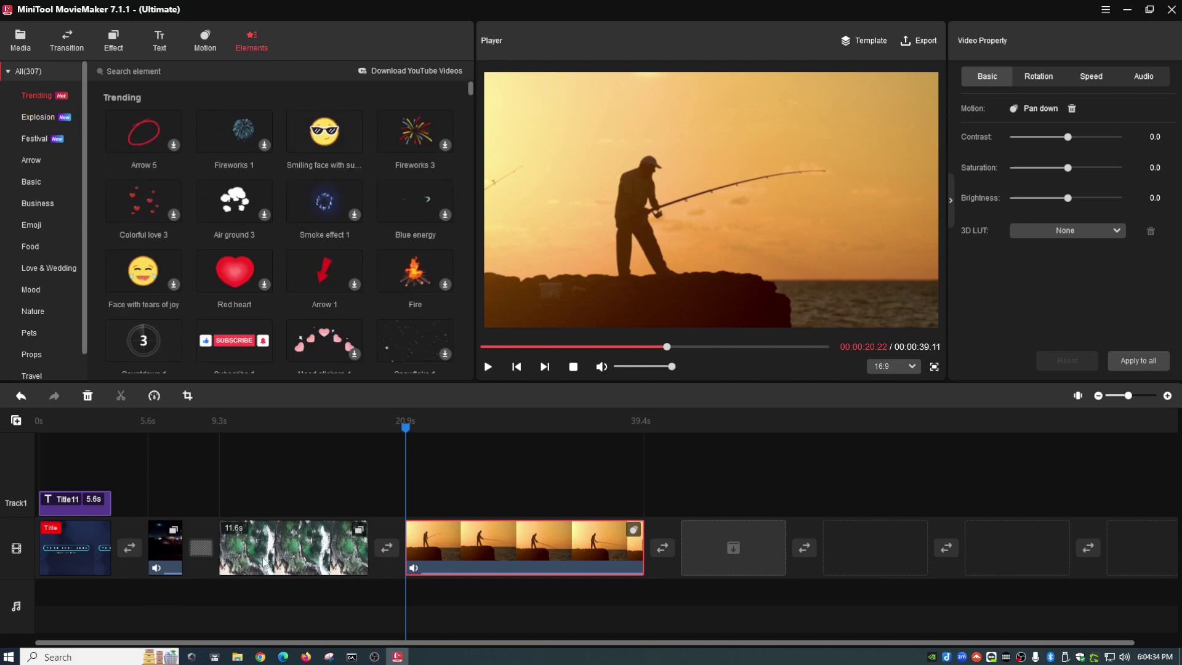
click(245, 551)
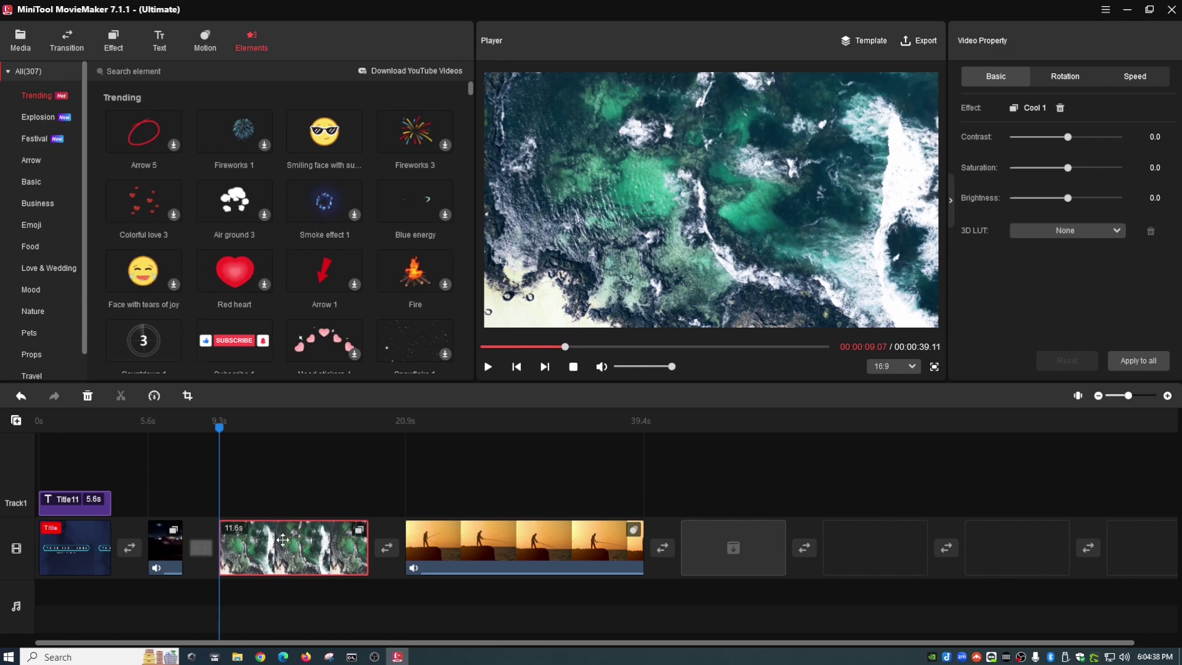
Step: Add the Face with tears of joy emoji to the aerial clip's top-left corner at 131% and preview
click(174, 284)
click(174, 285)
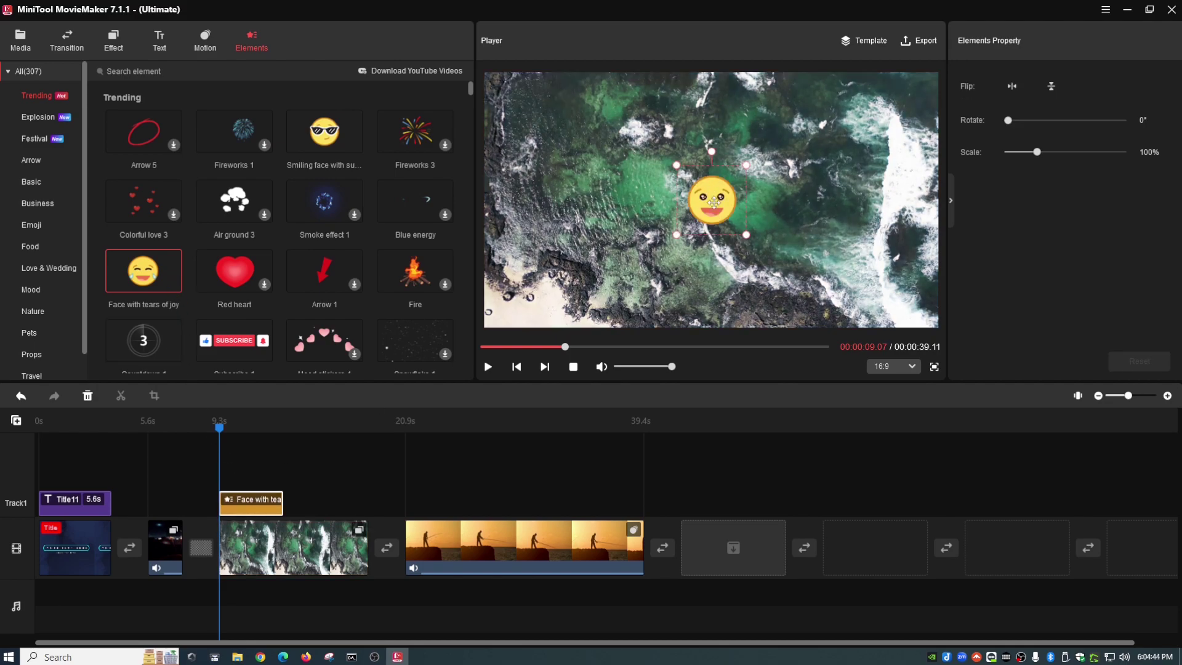
drag(713, 201, 535, 120)
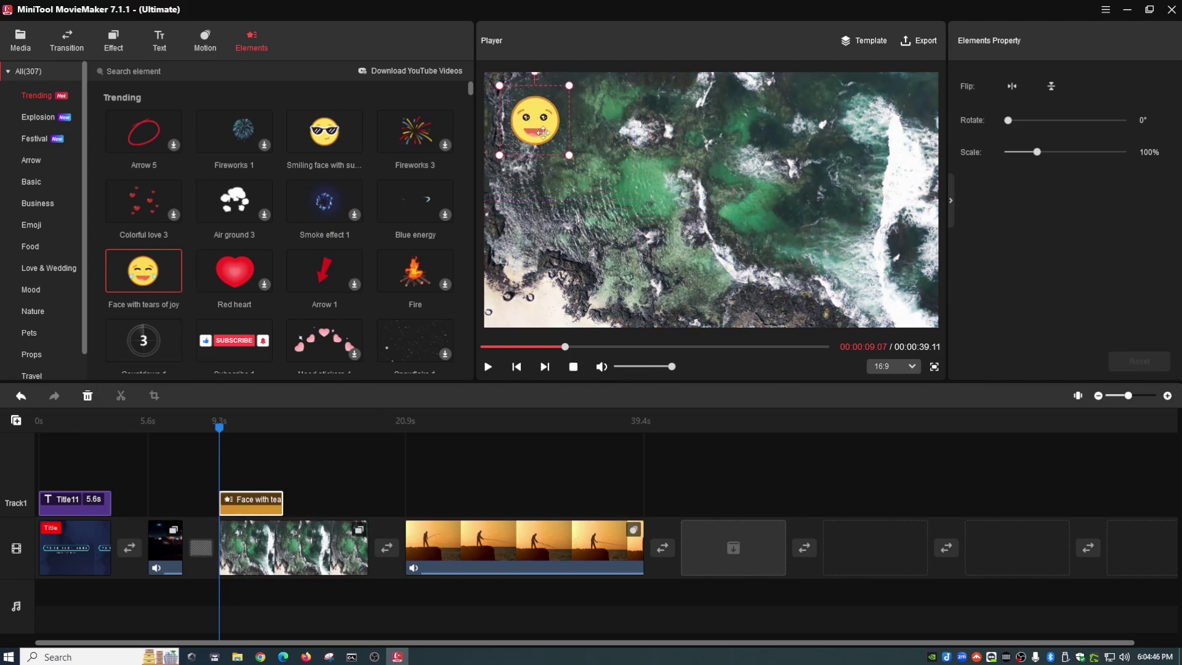
drag(568, 155, 591, 177)
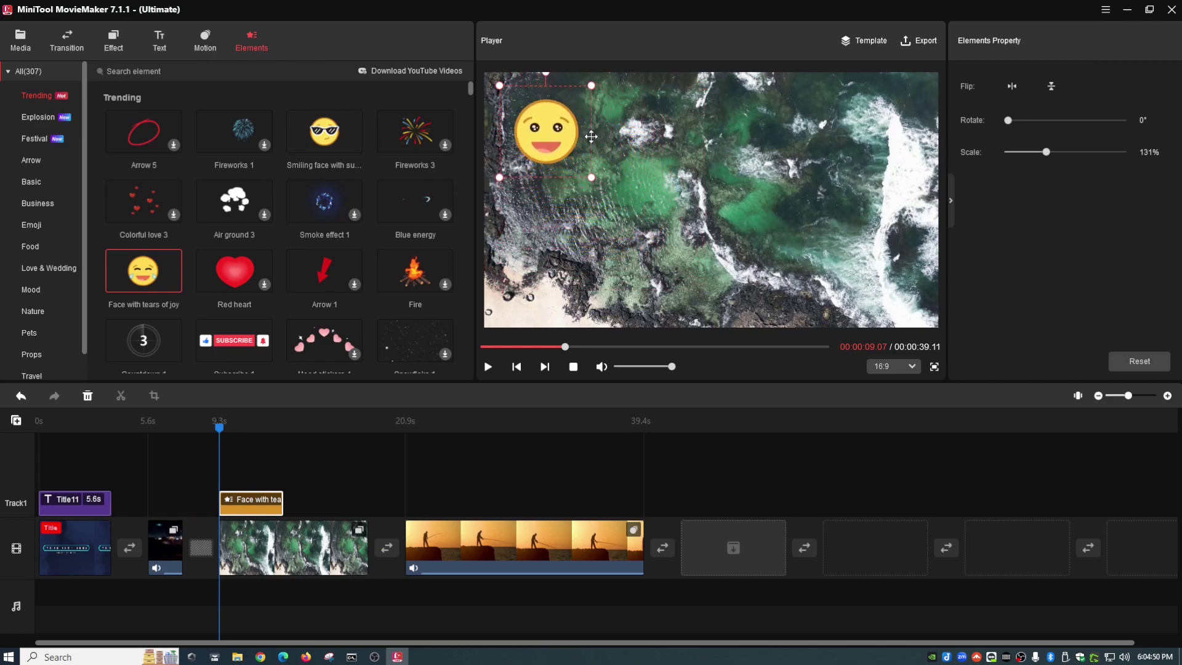
click(488, 366)
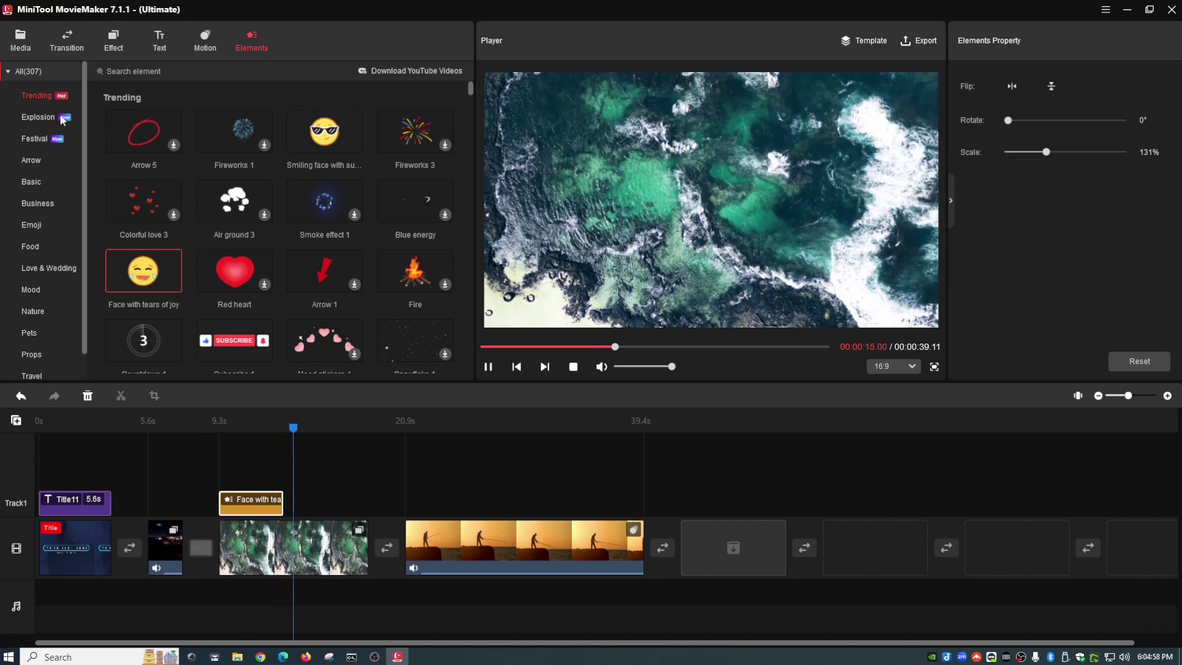
Step: Show the Web social media elements, stop playback, and select the fisherman clip
scroll(54, 235, down, 1)
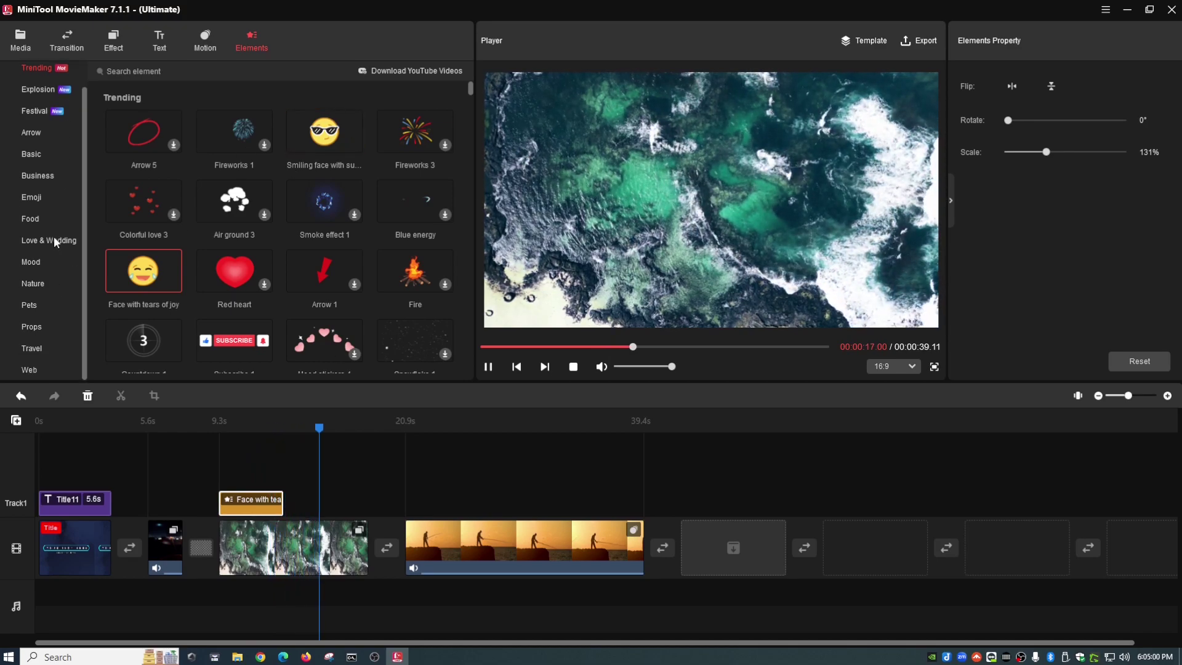
click(37, 367)
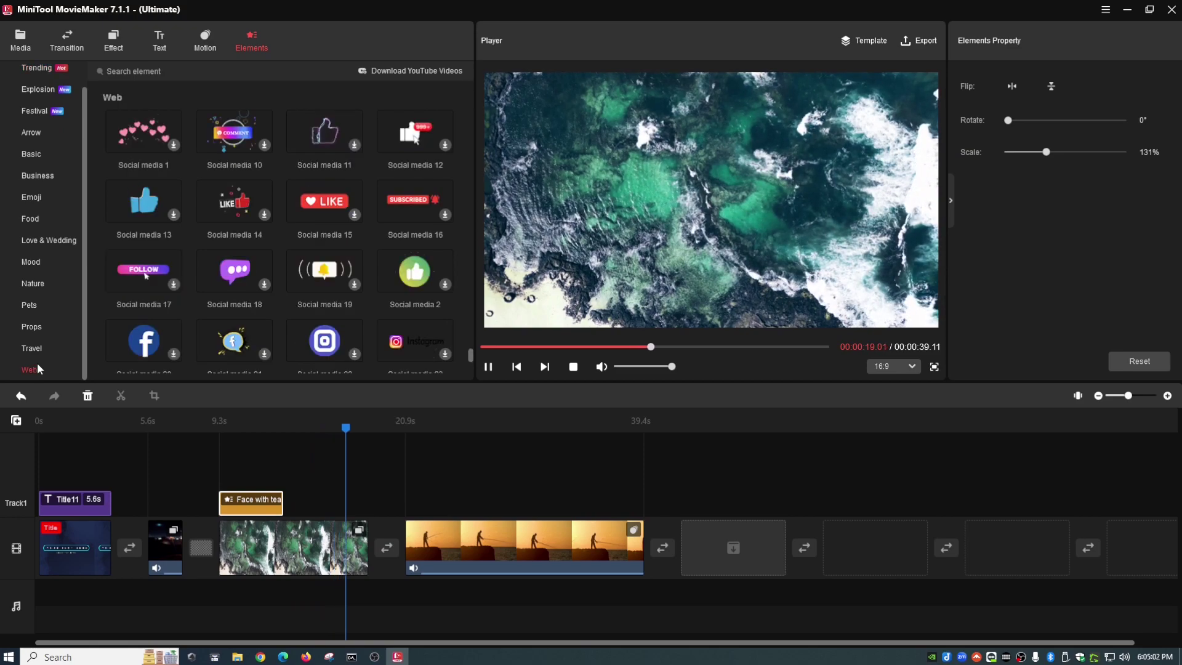
click(573, 366)
click(441, 544)
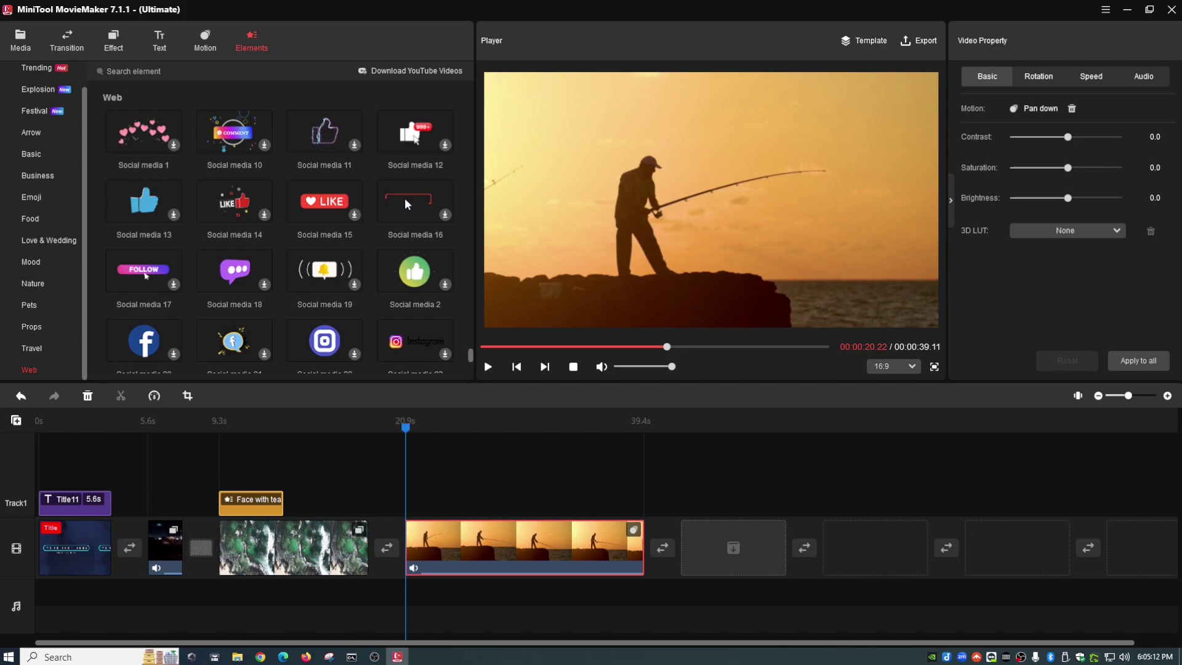
Step: Add the Social media 16 SUBSCRIBED sticker over the fisherman clip, shifted slightly later, and preview it
click(444, 215)
click(446, 216)
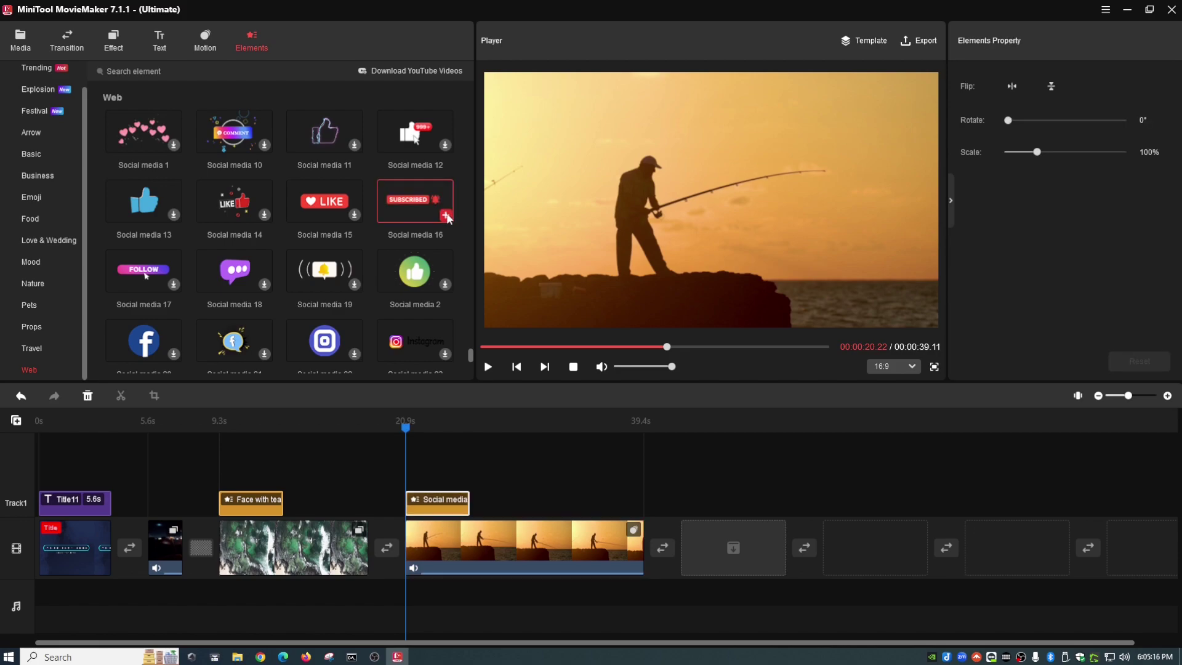
drag(430, 501, 470, 503)
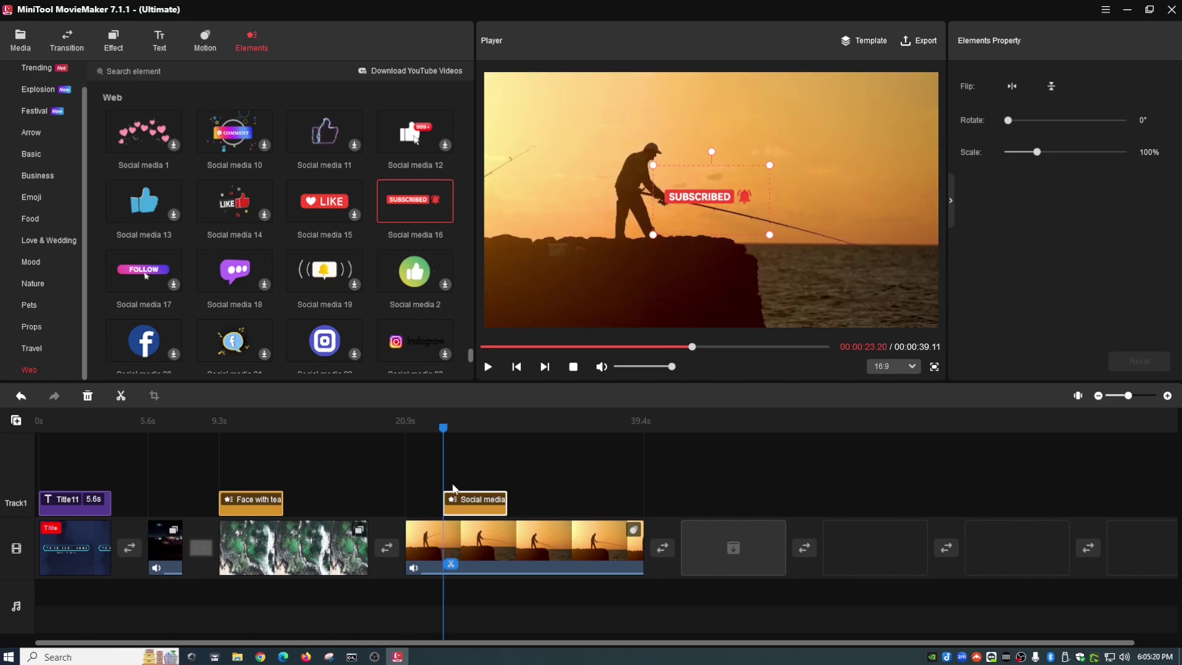
drag(443, 428, 417, 439)
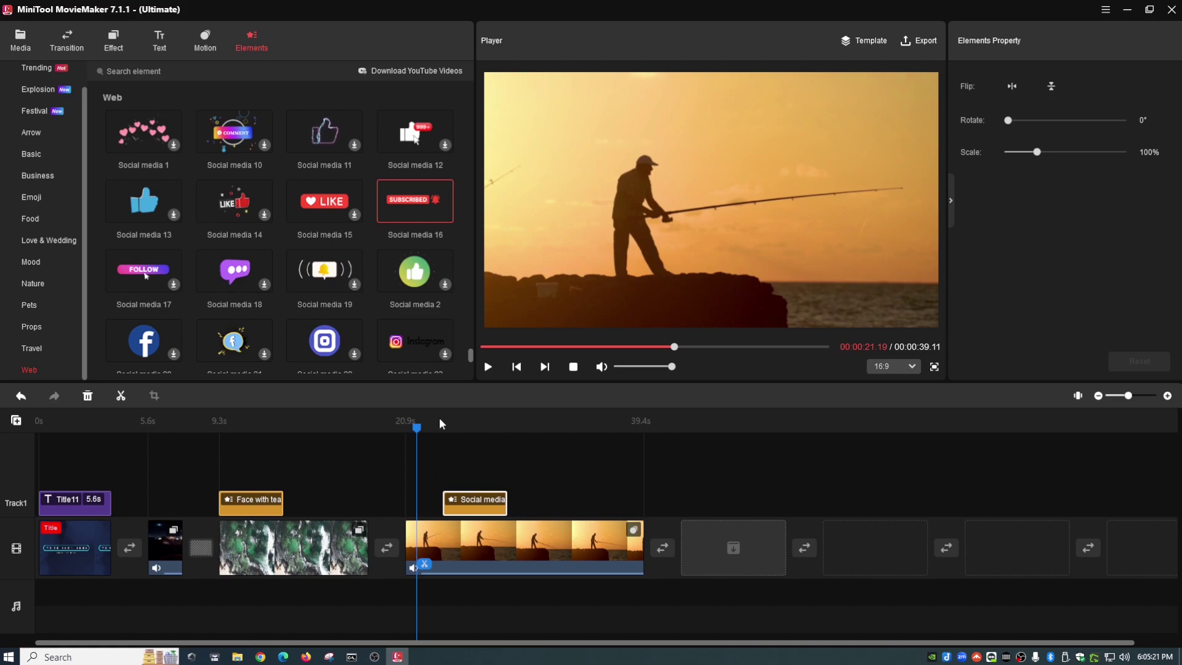
click(487, 367)
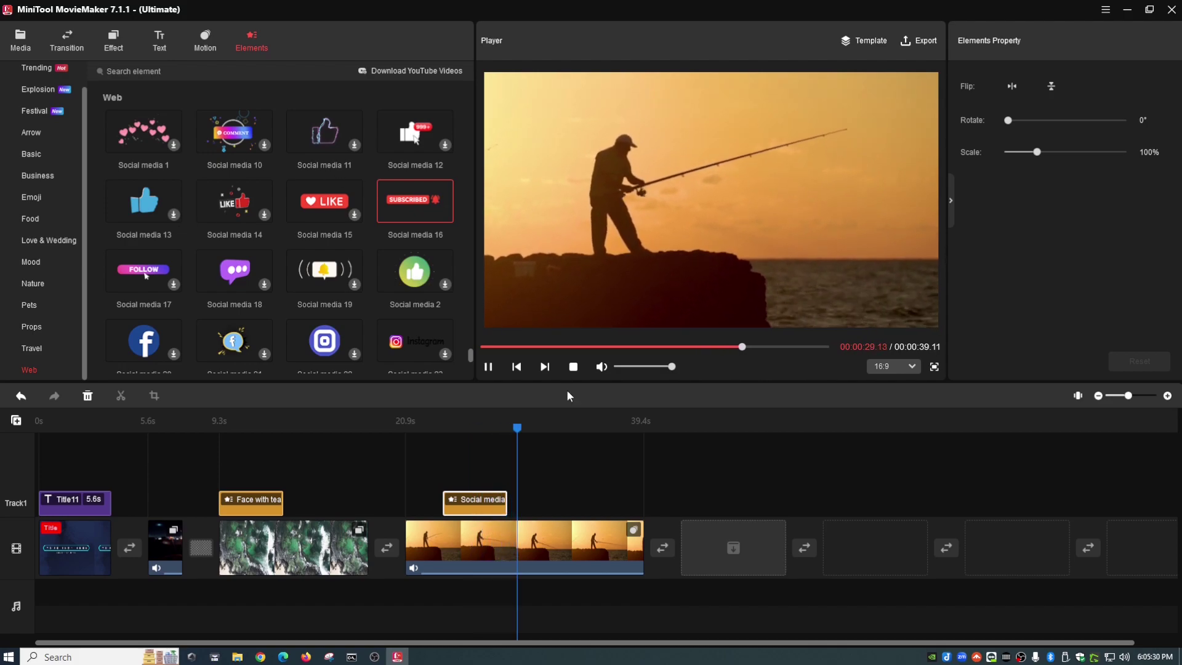
click(573, 366)
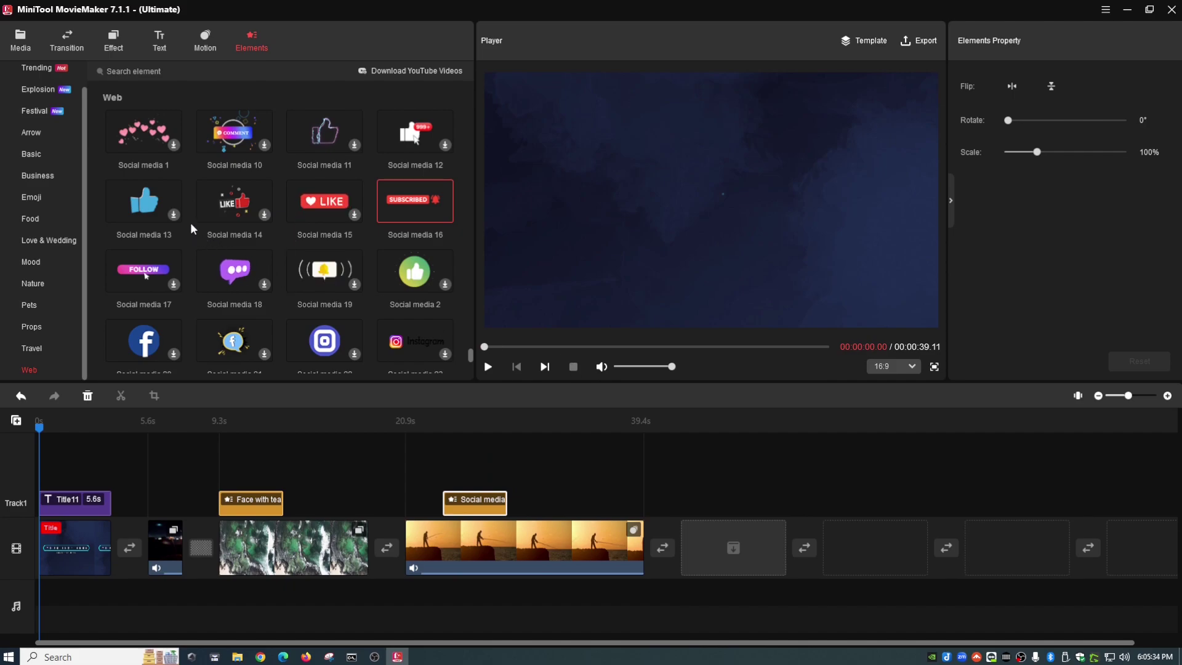
scroll(190, 223, down, 4)
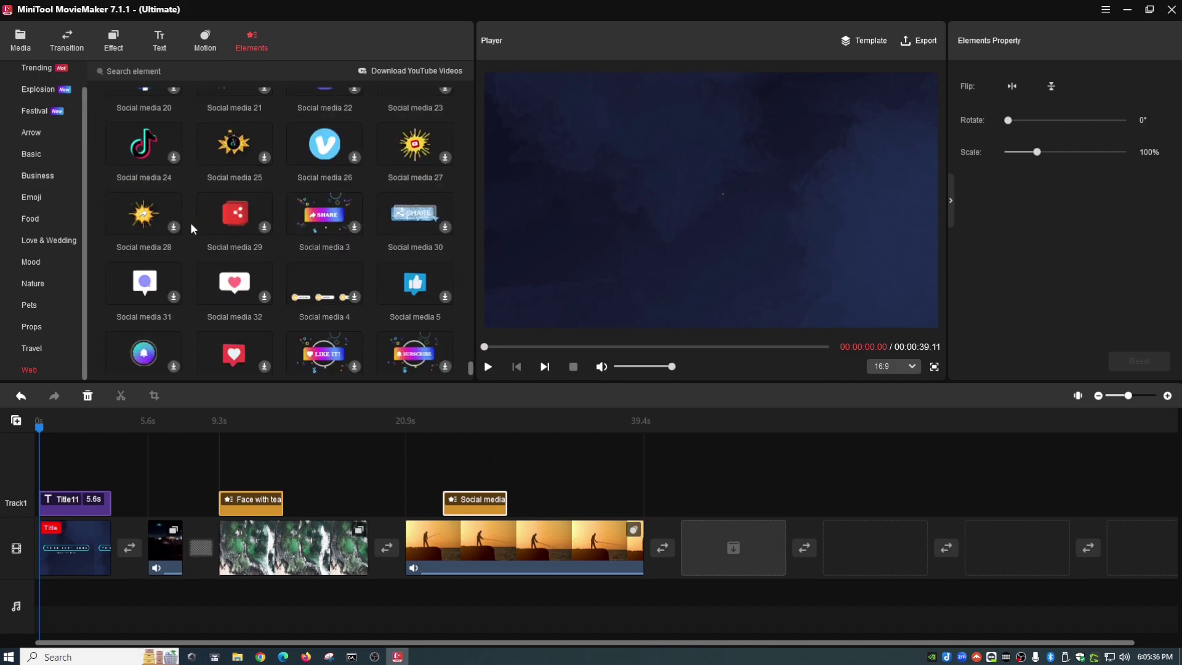
scroll(190, 223, down, 1)
scroll(50, 146, up, 1)
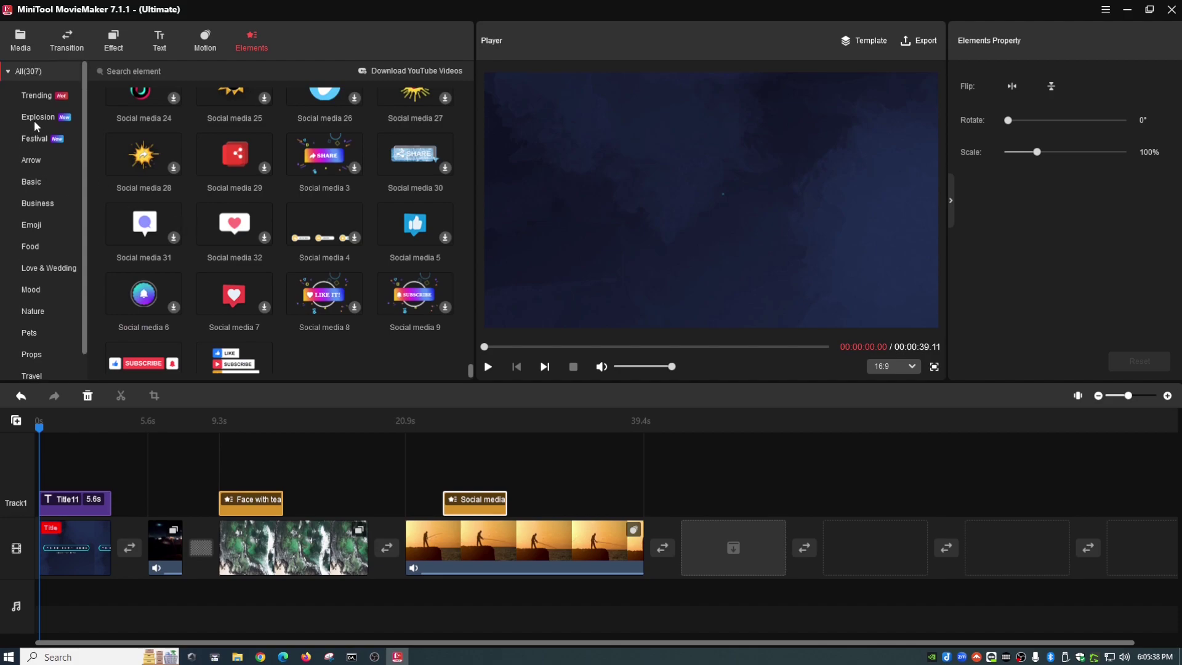
click(35, 118)
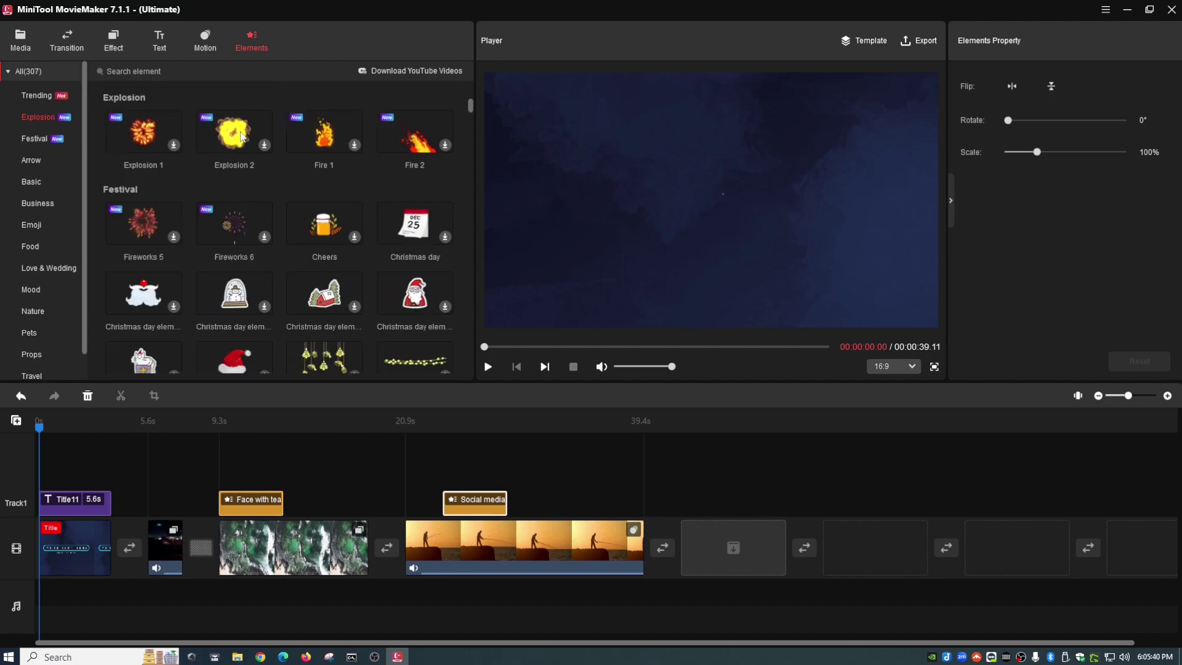
click(34, 139)
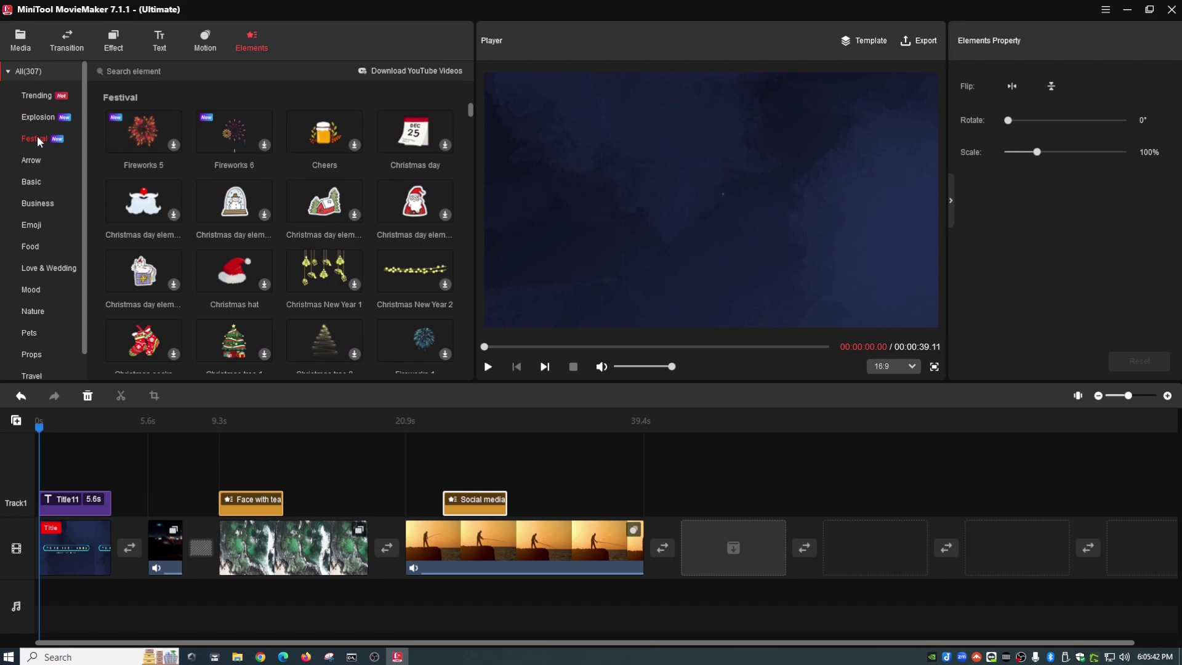
click(32, 162)
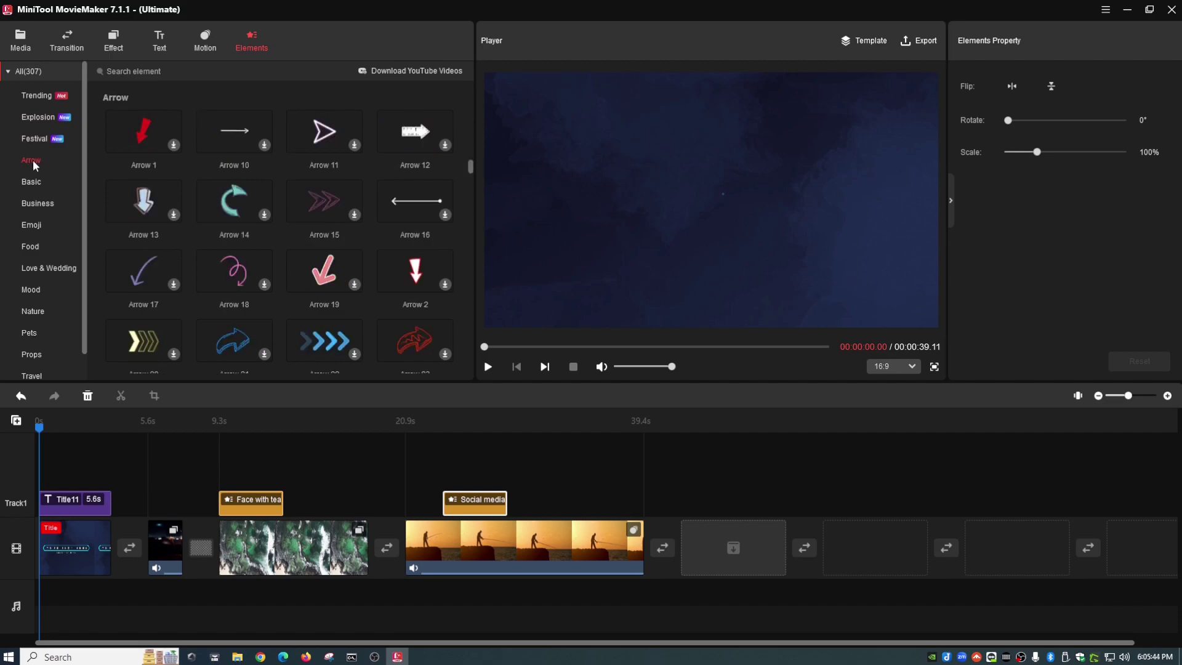
click(35, 247)
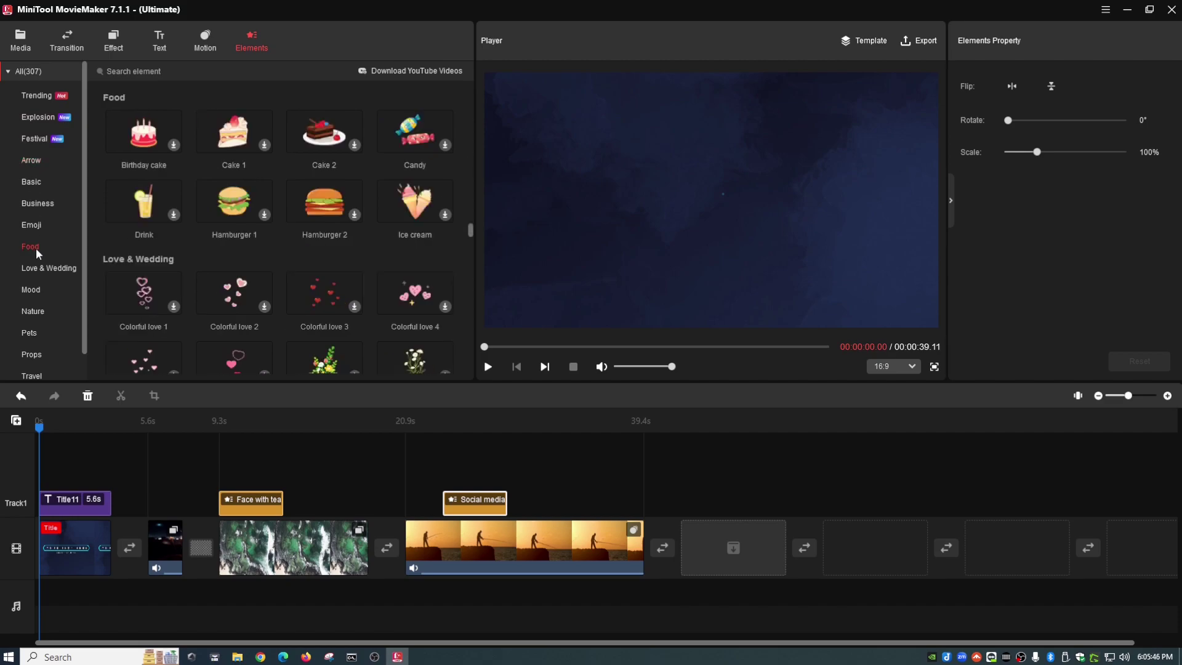
scroll(36, 248, down, 1)
click(37, 280)
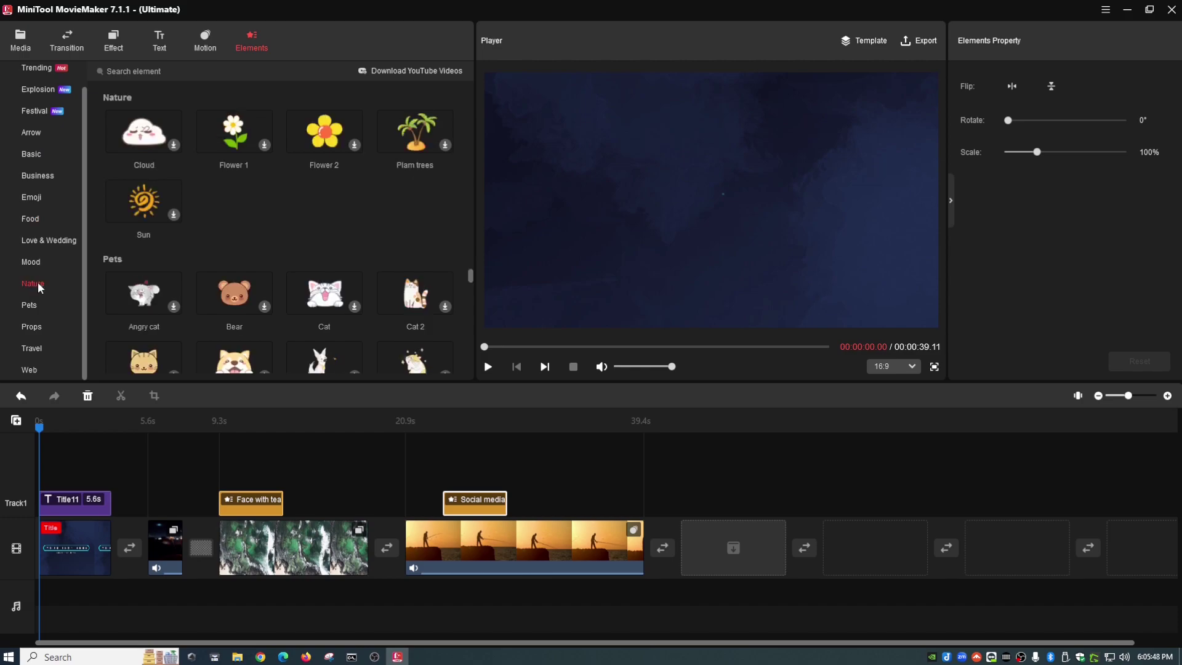
click(32, 371)
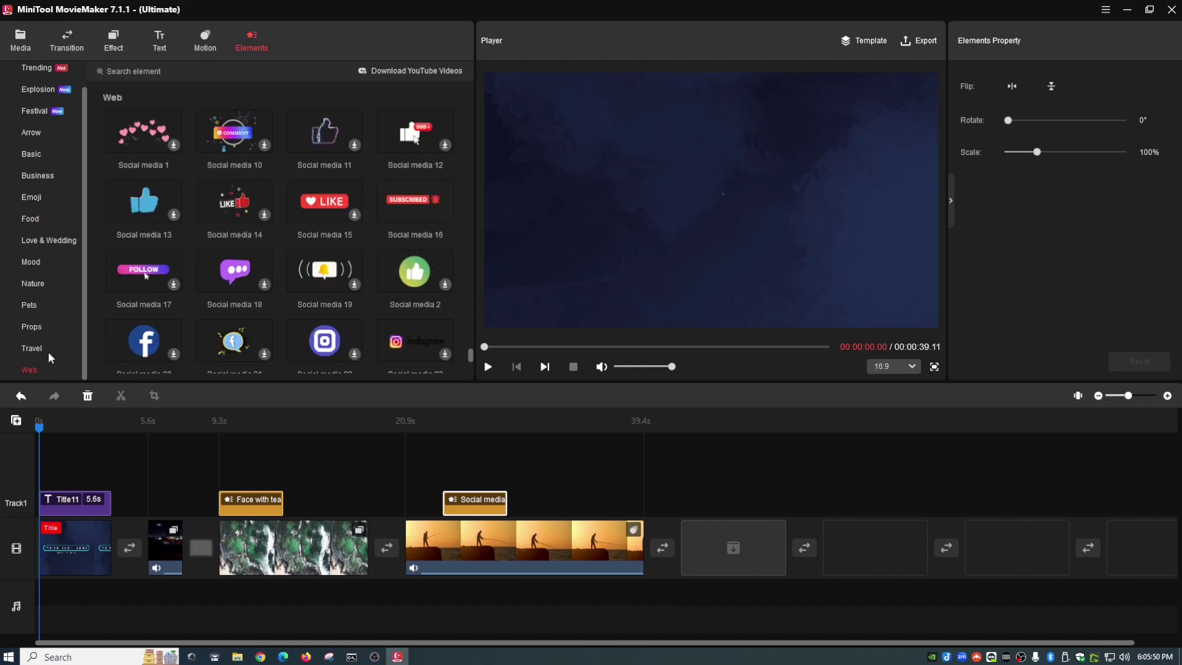
scroll(41, 209, up, 1)
click(34, 92)
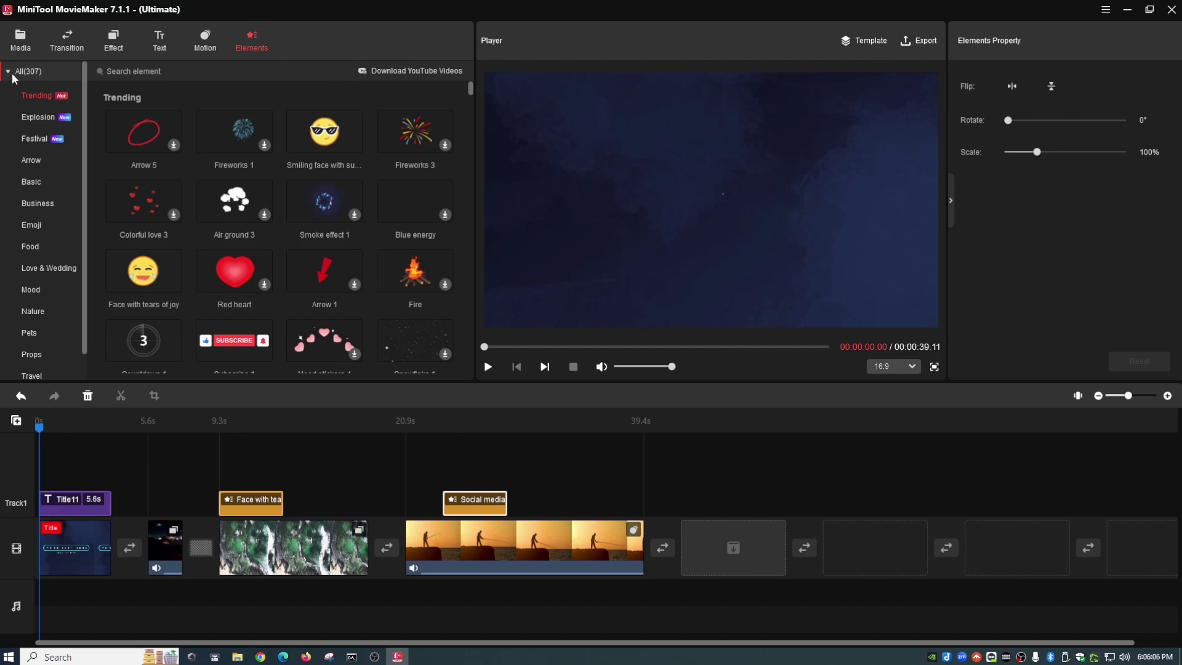
Step: Select the sunset fishing clip and browse the Effect, Text, Motion, Elements and Transition collections
click(21, 43)
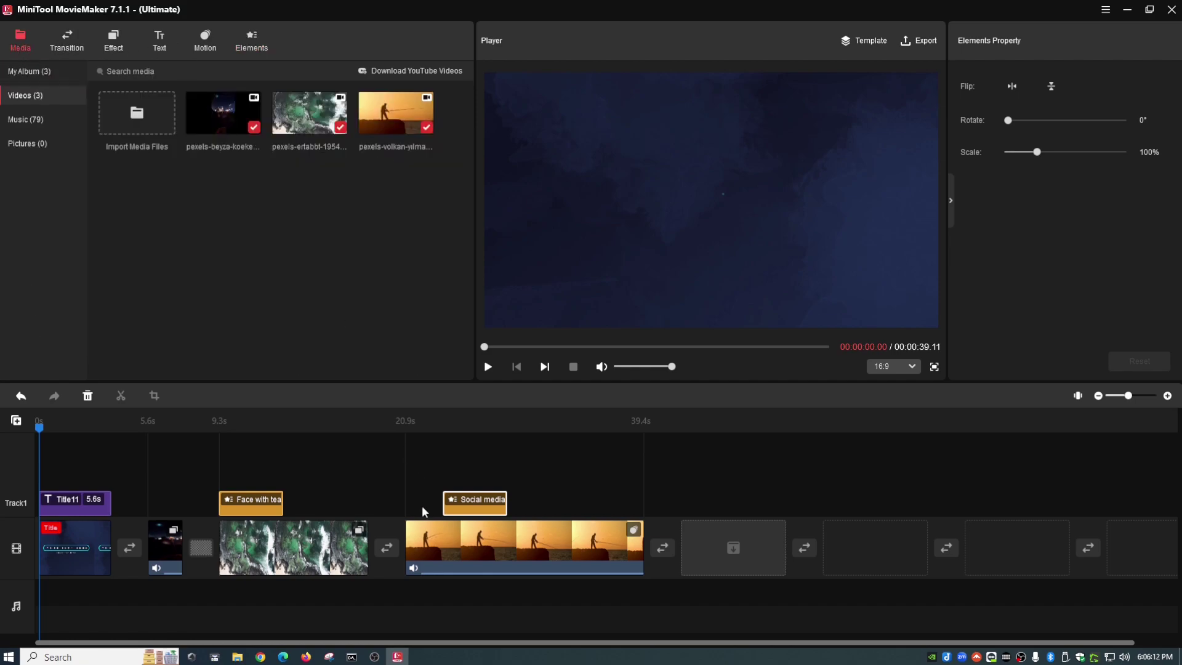
click(463, 546)
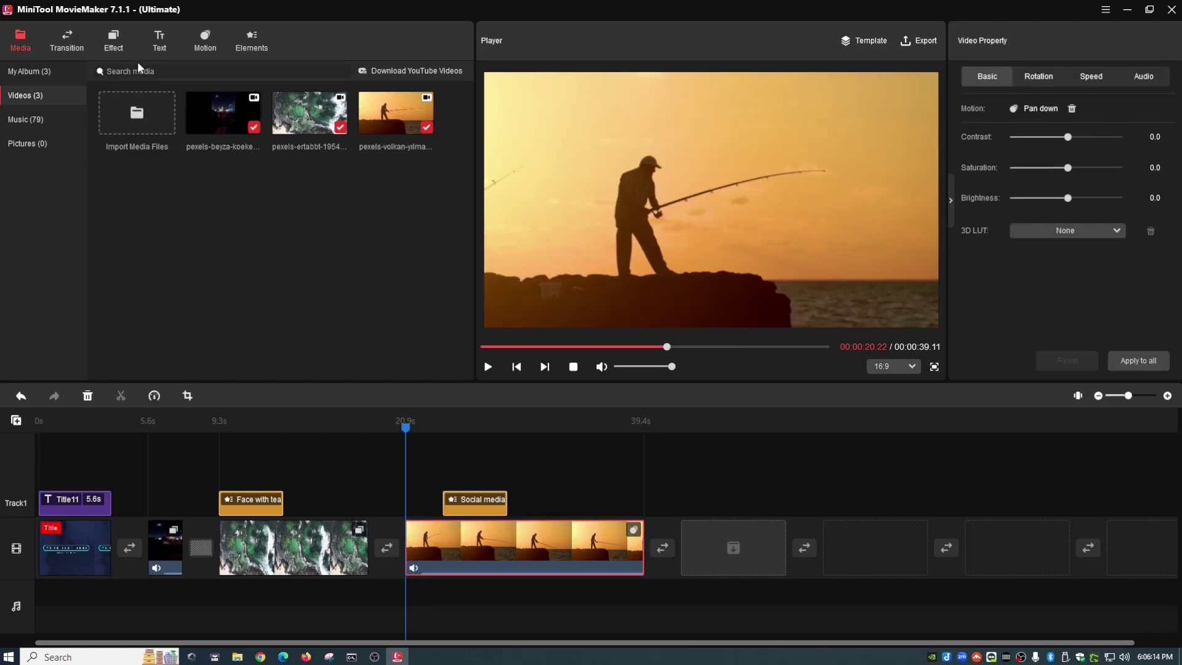
click(115, 44)
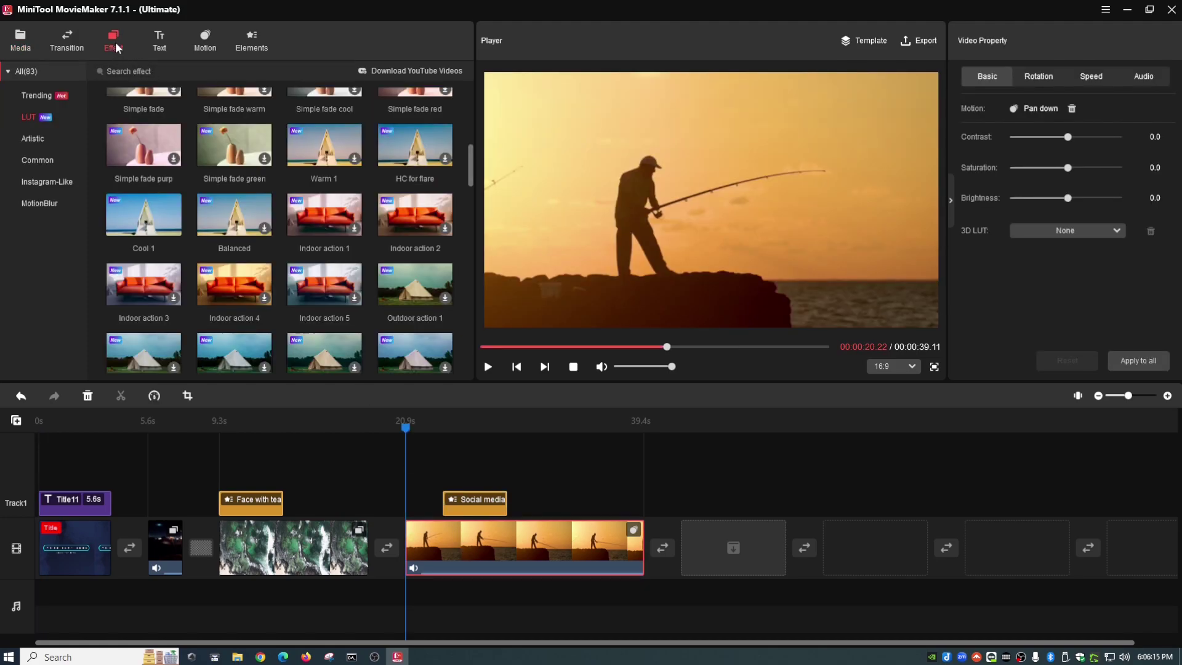
click(161, 37)
click(206, 37)
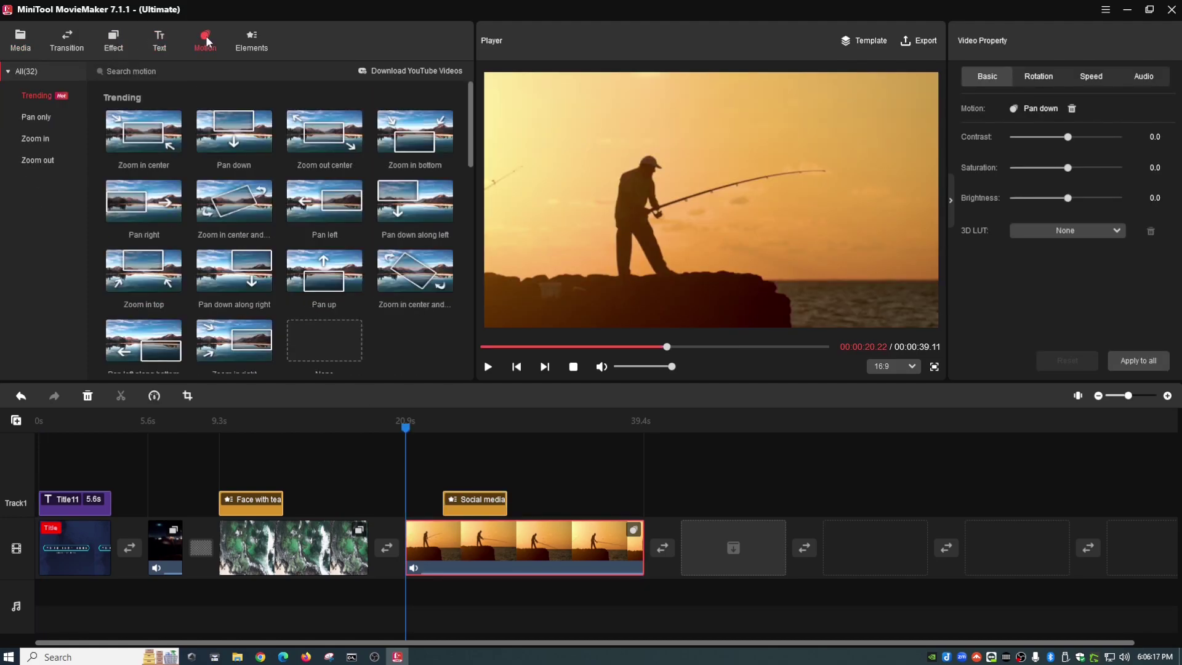
click(257, 39)
click(67, 40)
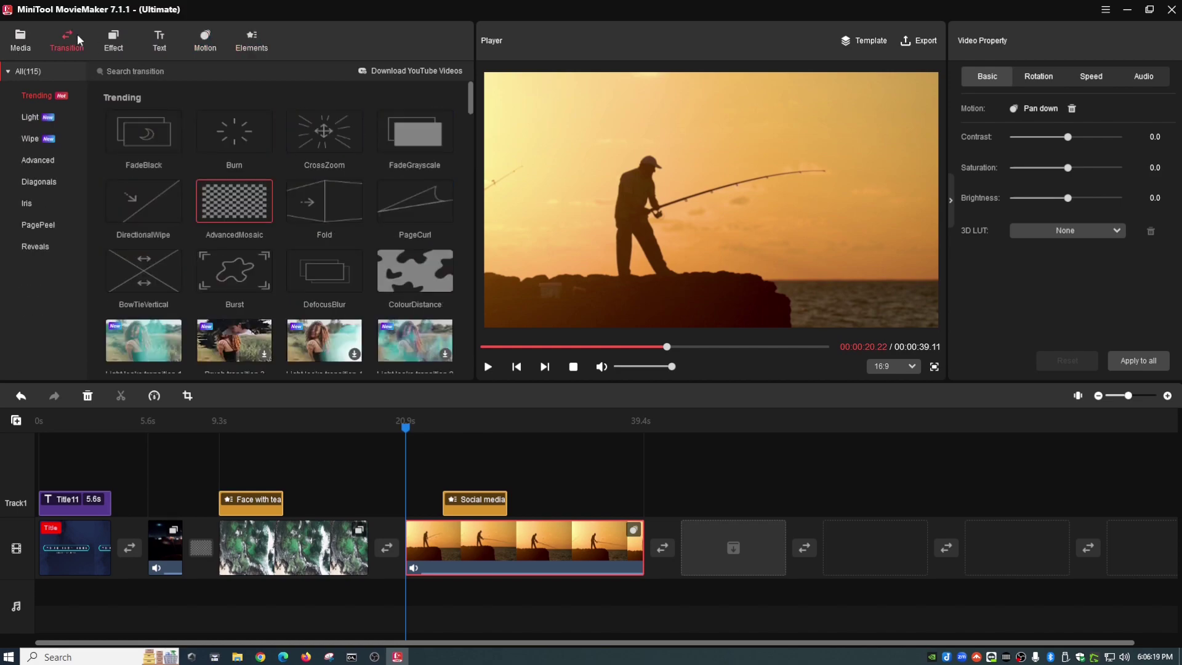
Step: Show the media library's Music category with its 79 tracks
click(19, 43)
click(27, 120)
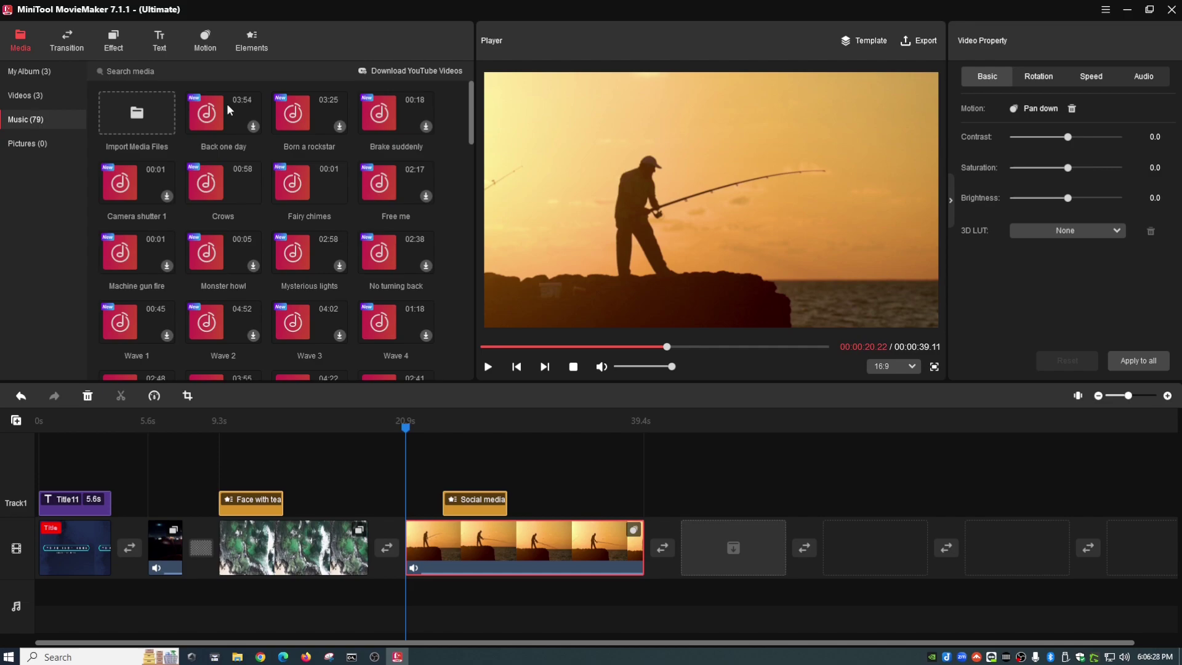
mouse_move(327, 167)
Step: Add Back one day as background music and preview the movie from about 17 seconds
click(253, 127)
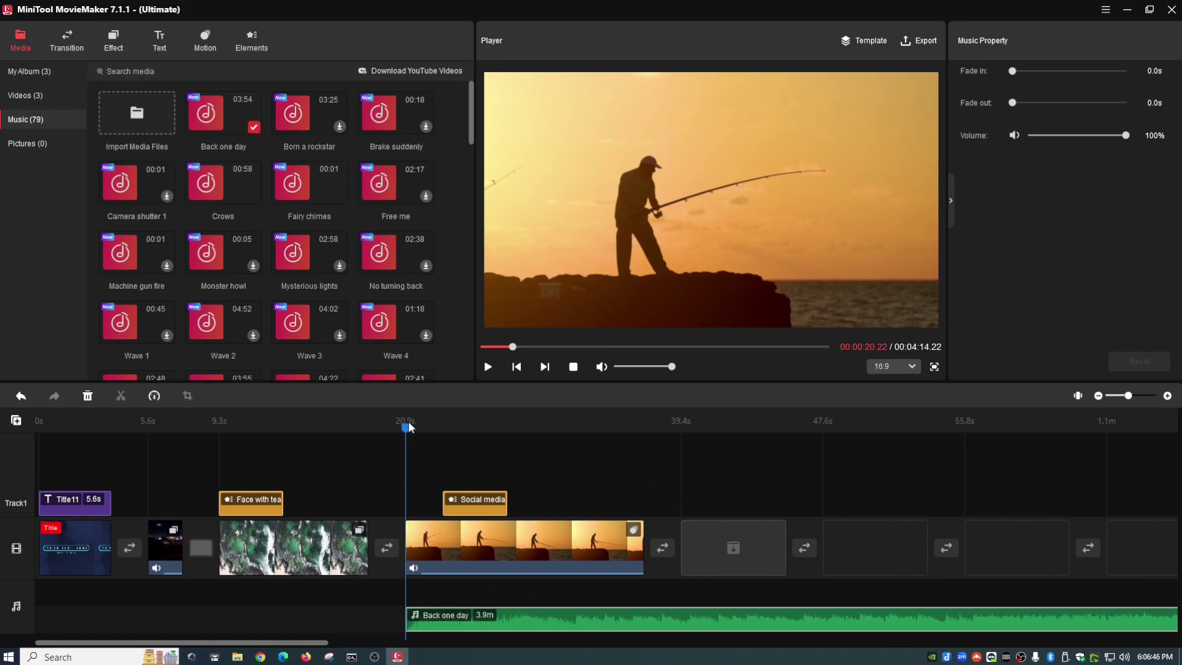
drag(409, 428, 331, 429)
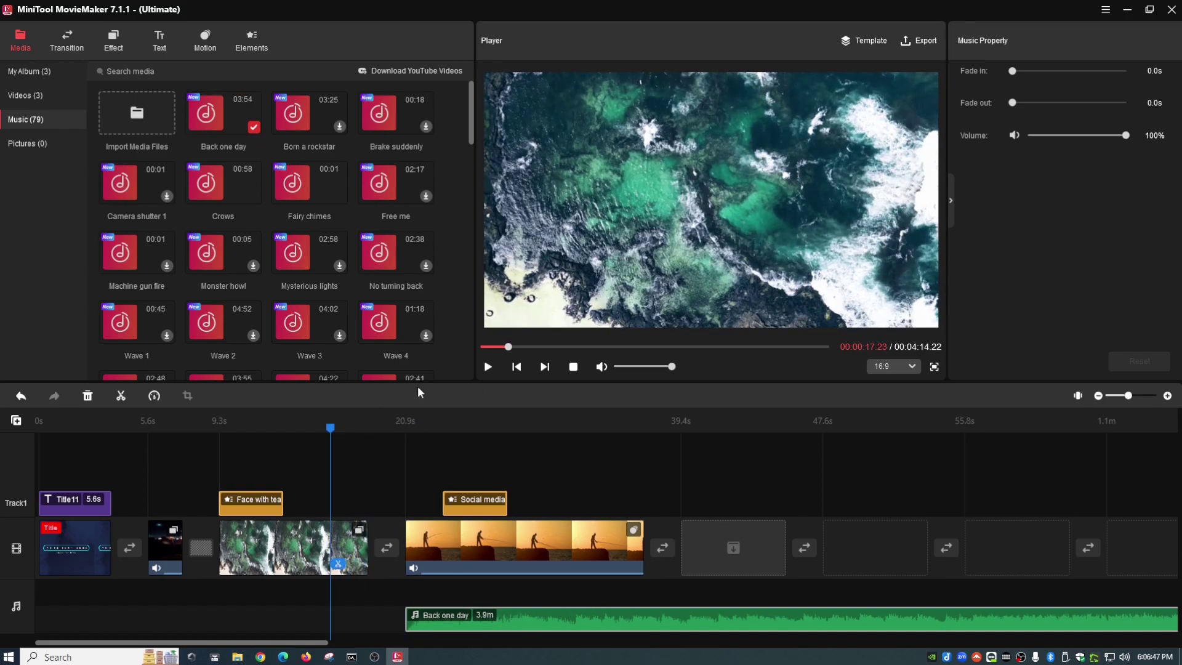
click(489, 367)
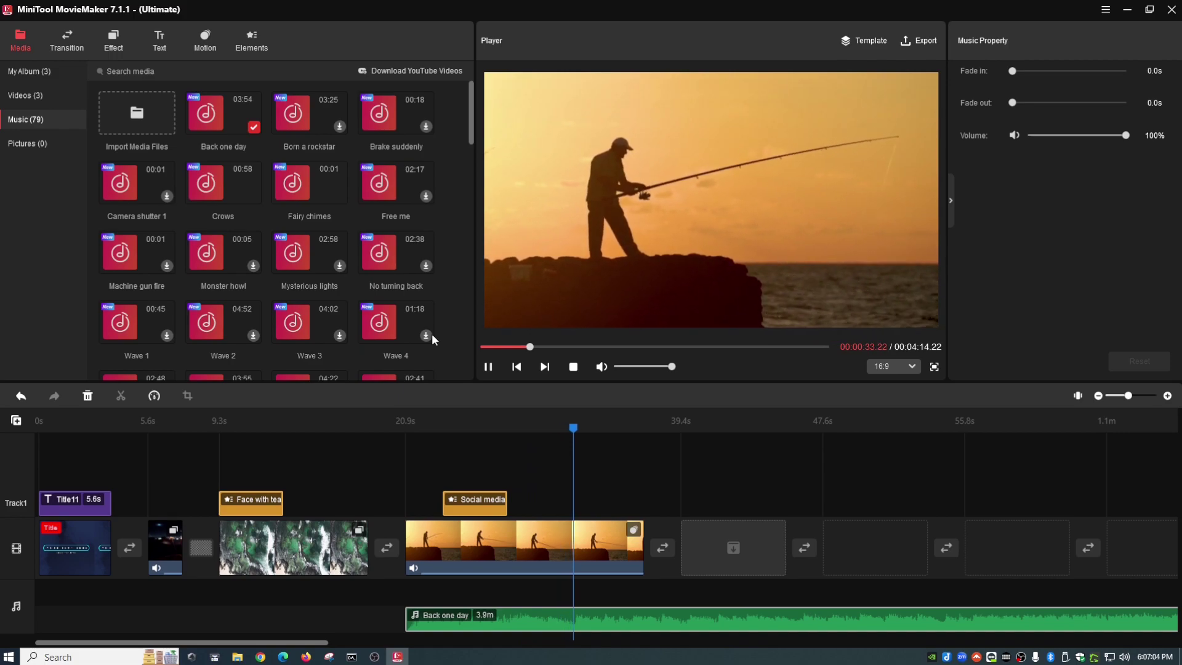
click(573, 367)
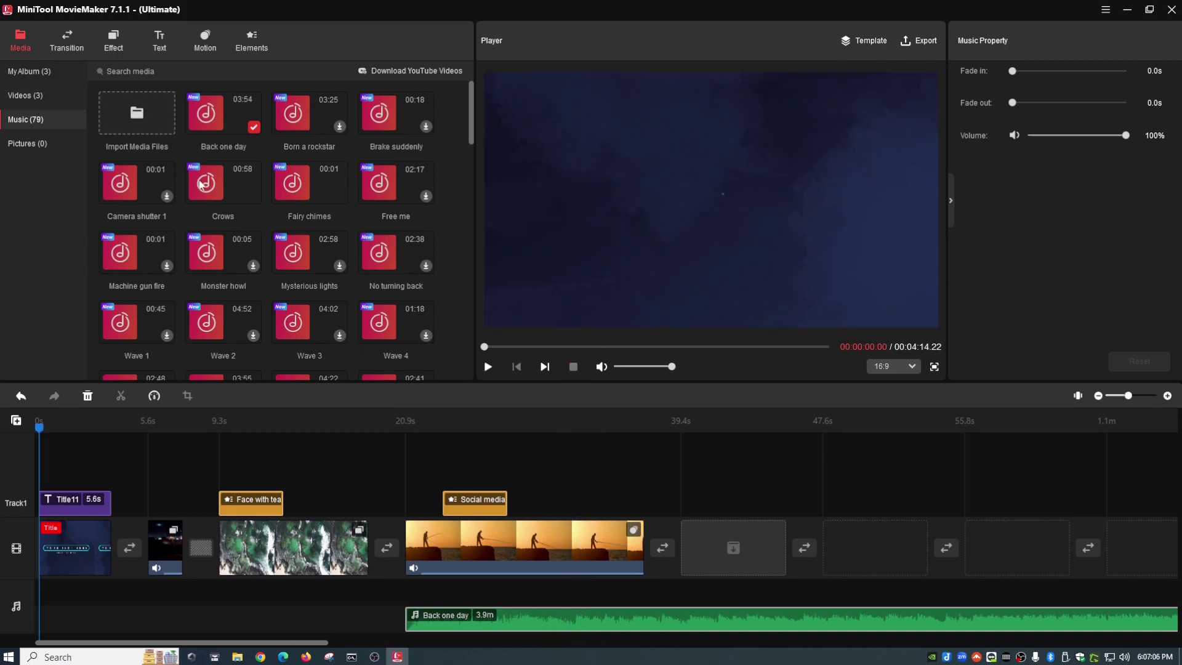
scroll(283, 205, down, 8)
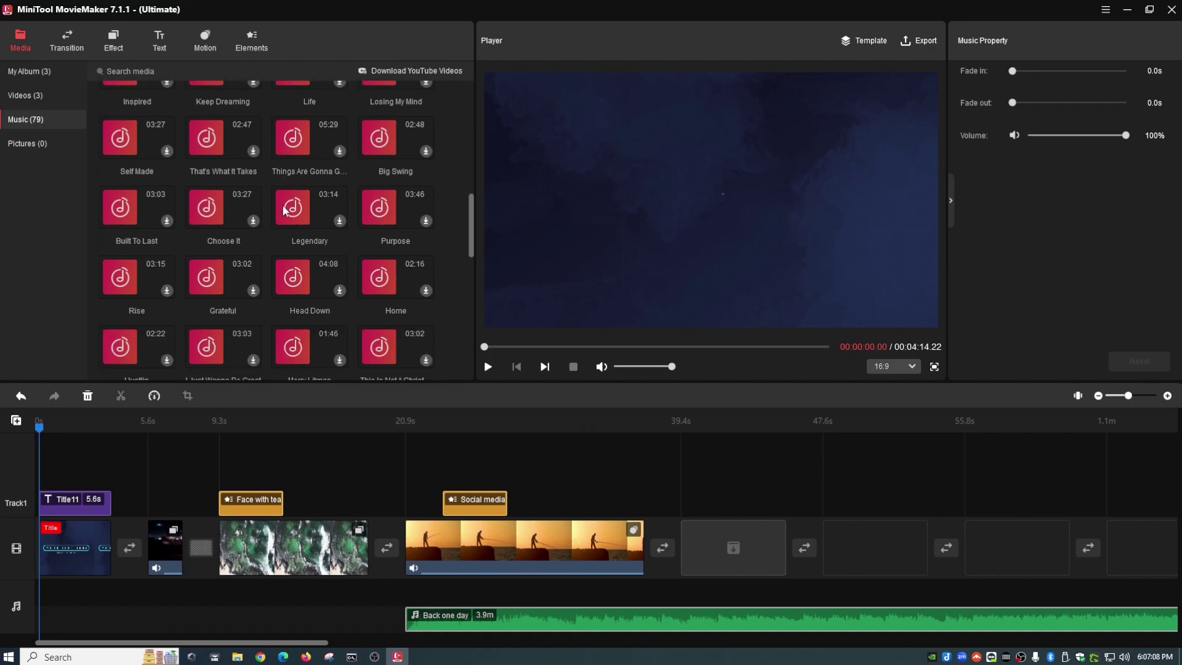
scroll(283, 205, up, 8)
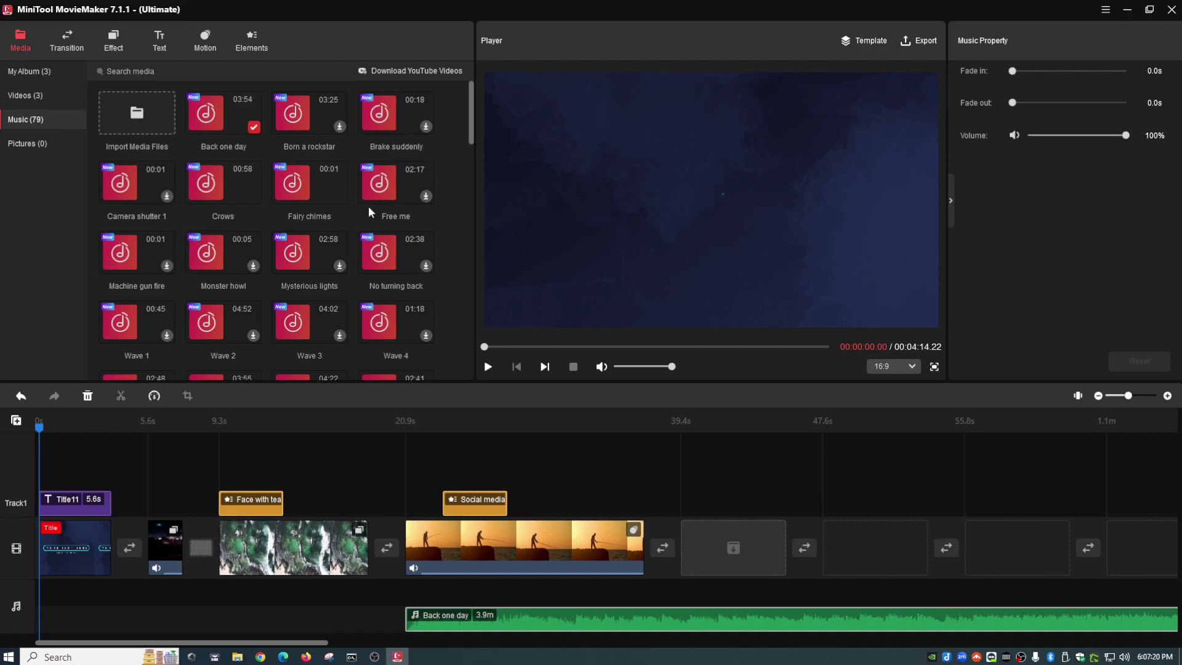
Step: Open the Export dialog, look at the Device target and its formats, then return to PC
click(922, 41)
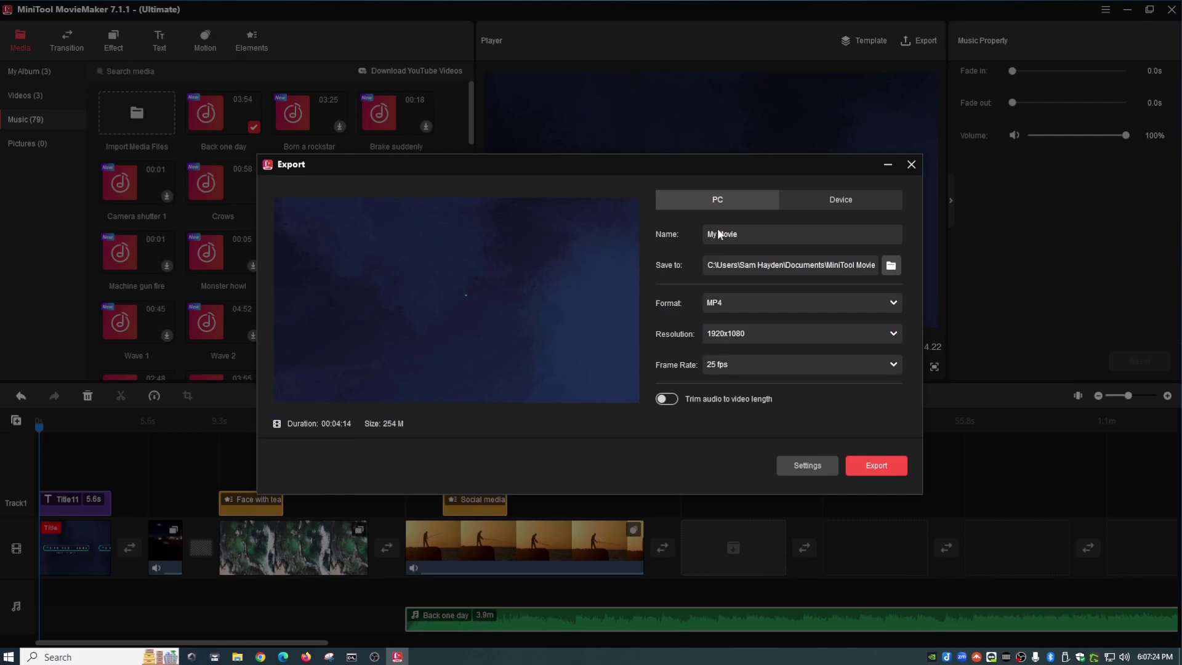
click(819, 198)
click(714, 197)
click(818, 194)
click(778, 300)
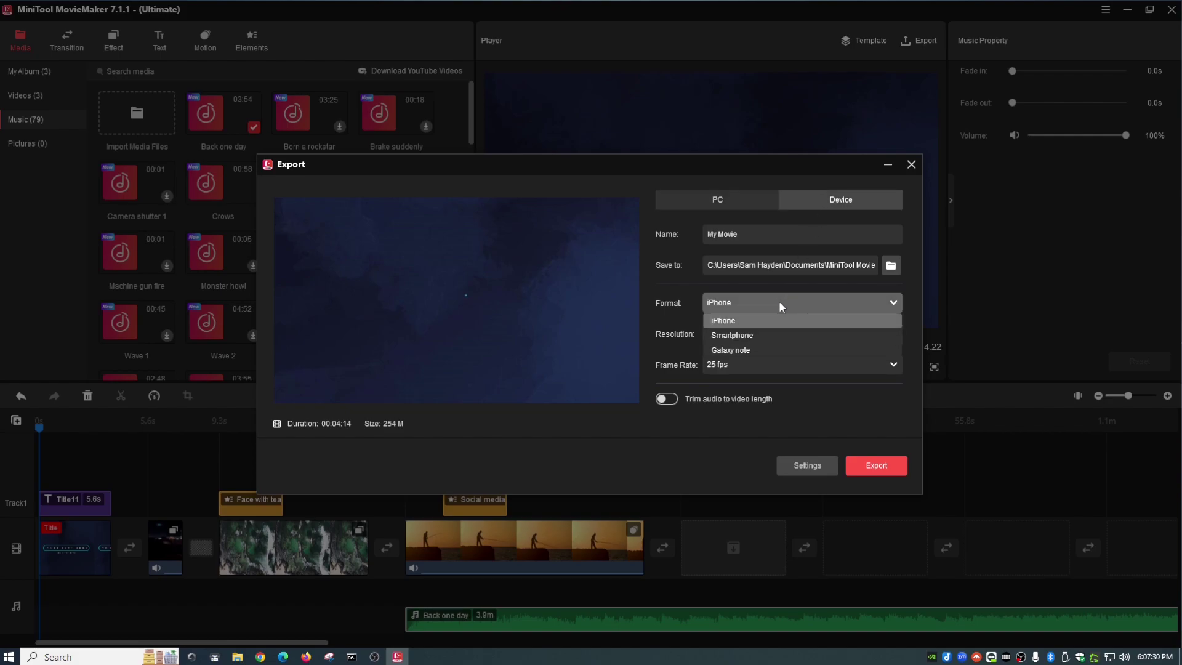
click(754, 237)
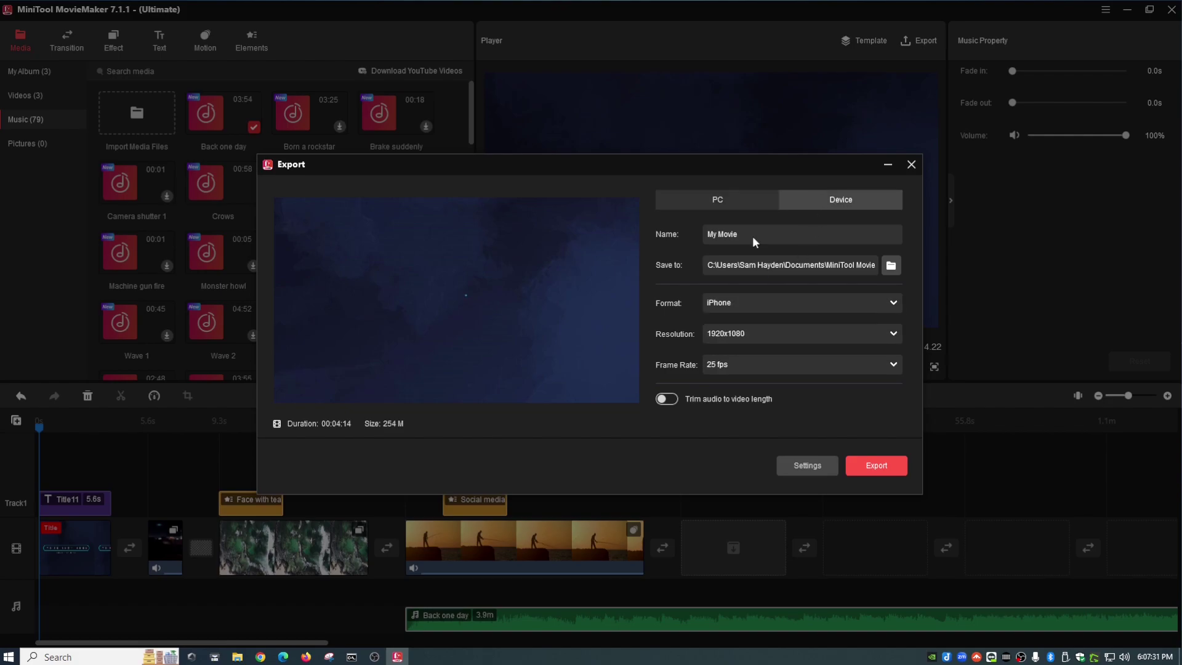
click(722, 196)
Step: Keep MP4 as the output format and set the frame rate to 30 fps
drag(732, 232, 666, 234)
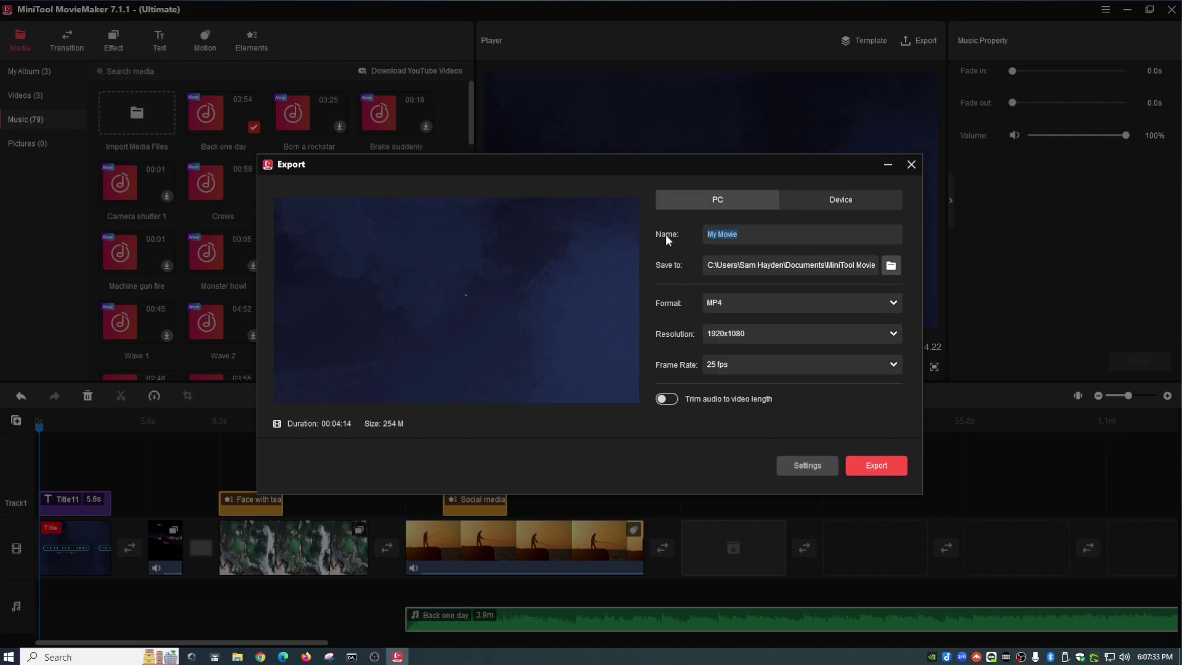
click(811, 264)
click(770, 303)
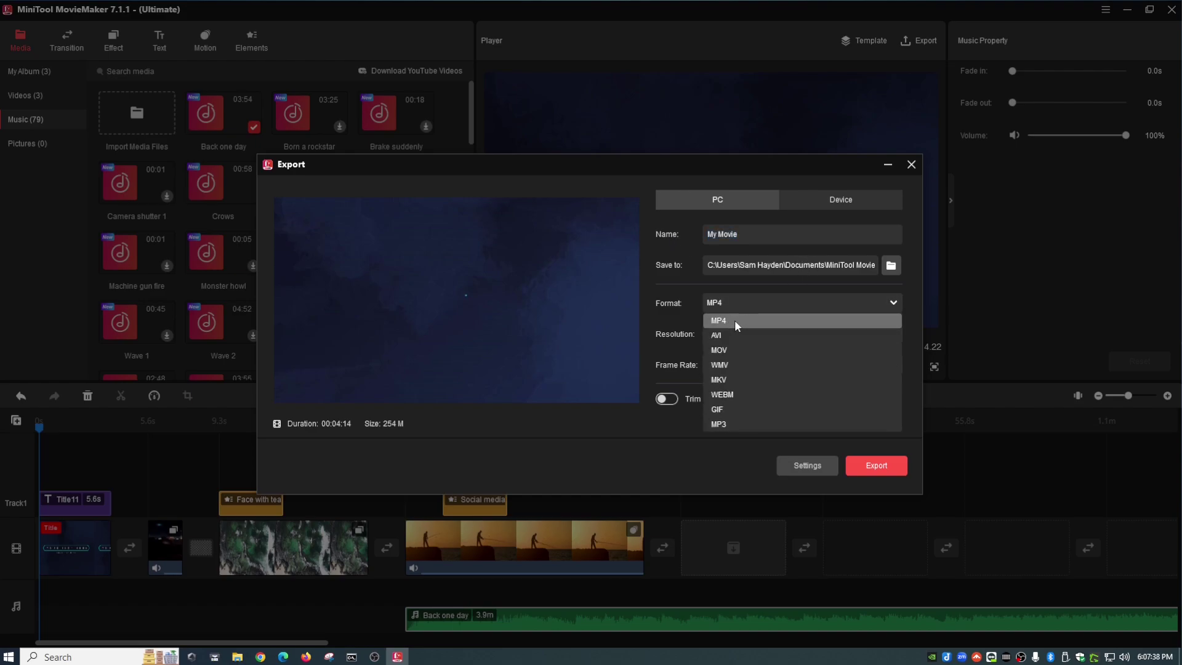
click(739, 259)
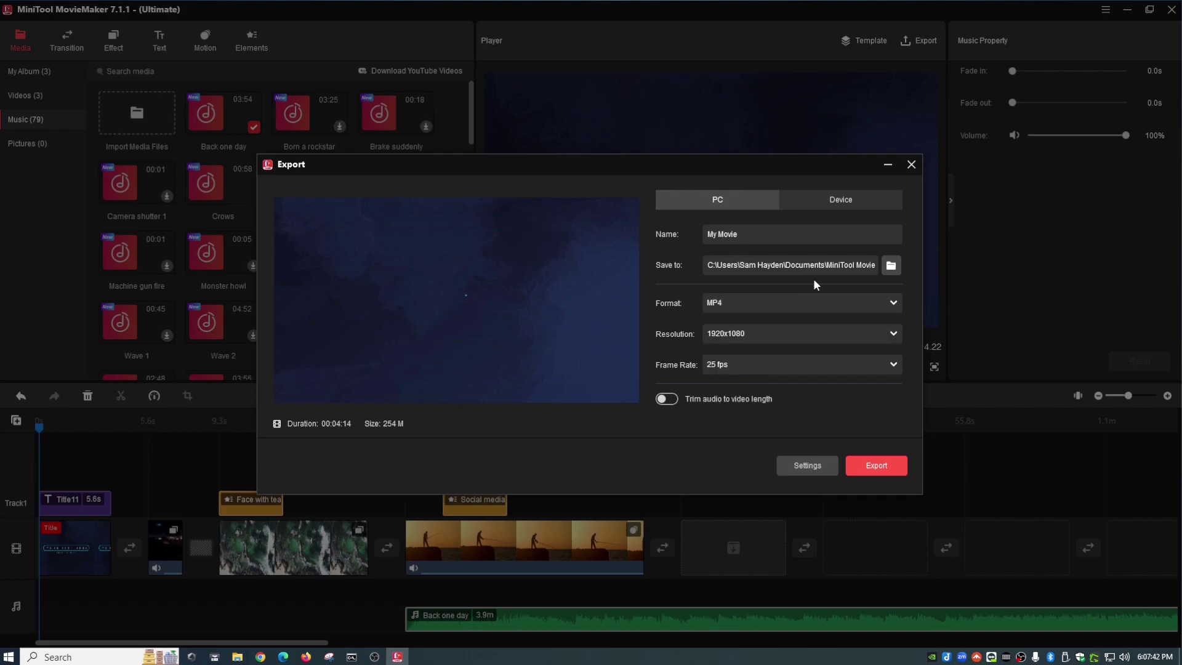
click(746, 364)
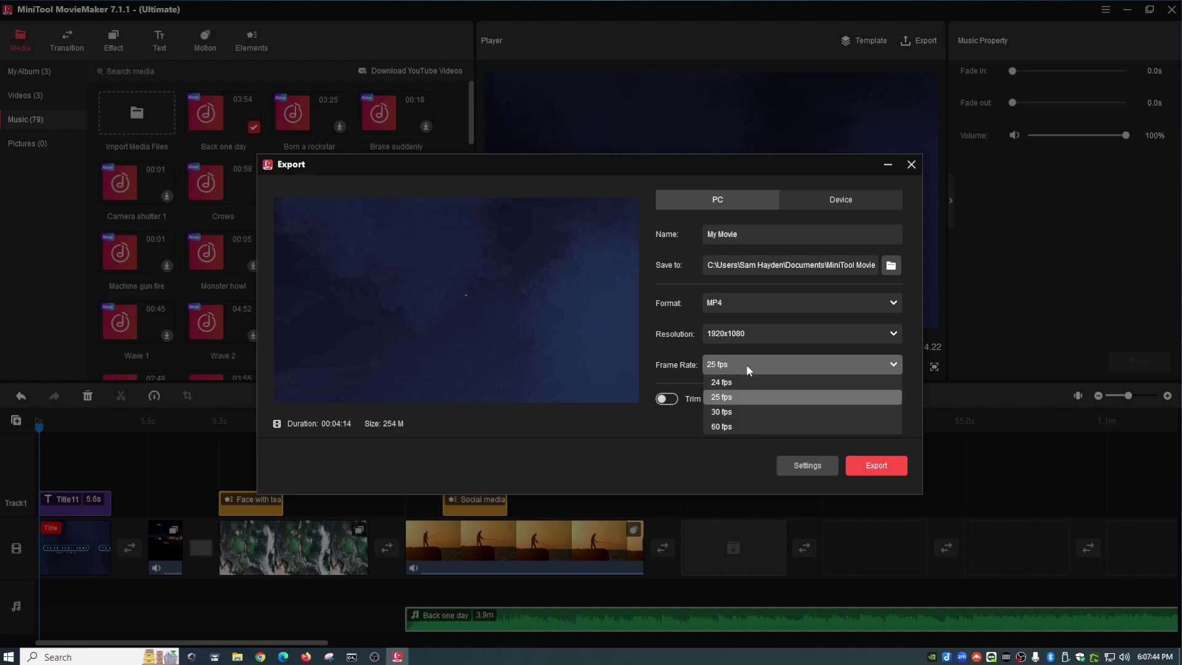
click(737, 411)
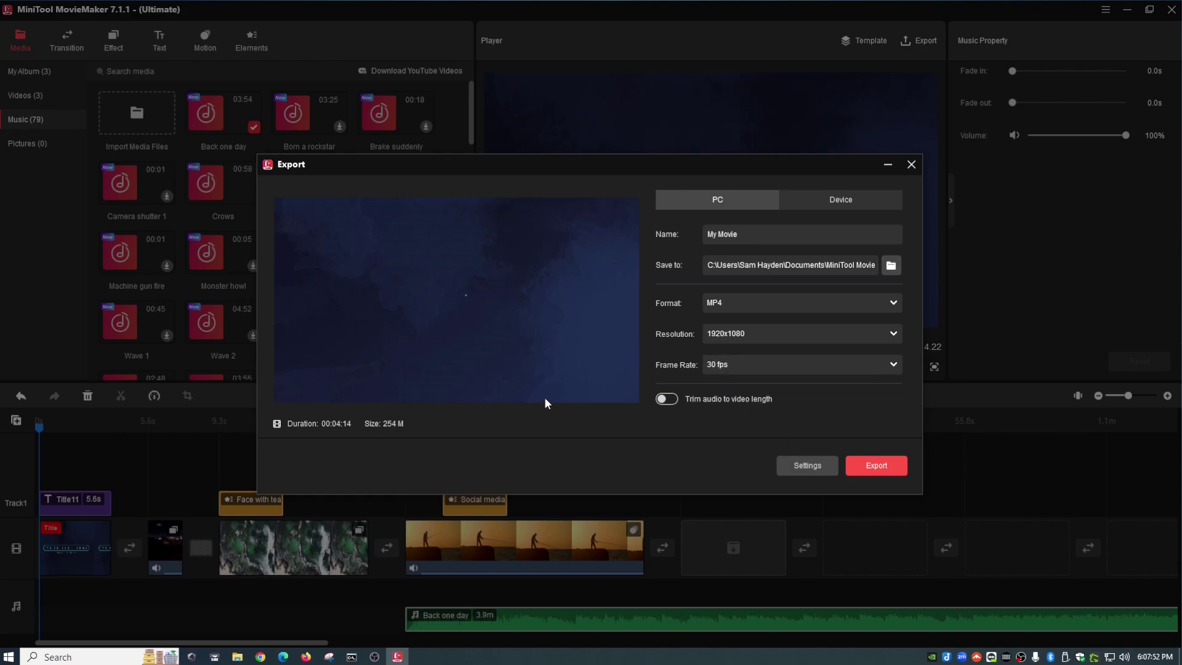
click(807, 466)
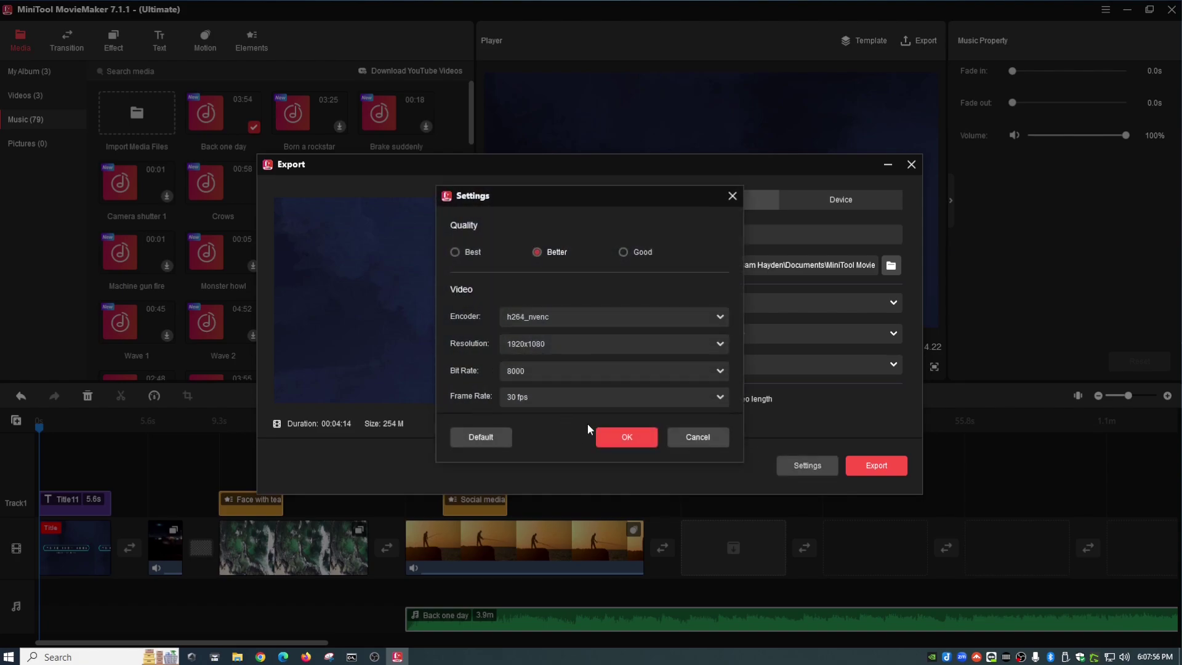
click(703, 435)
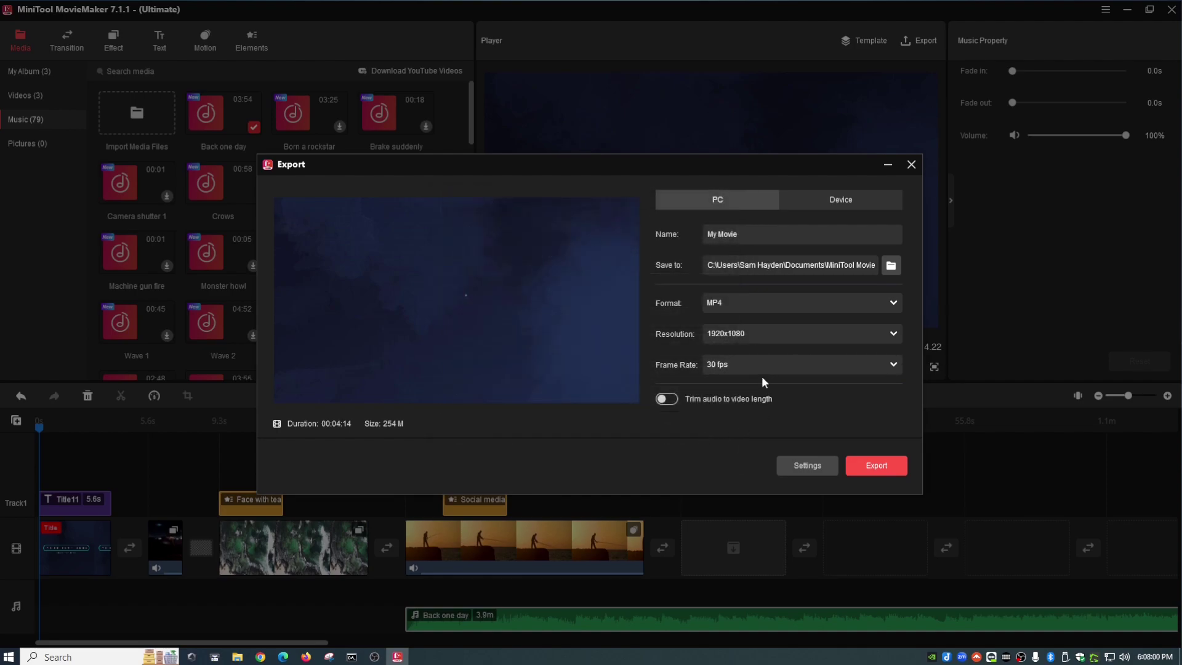
Step: Start the export, abort it at 9% with Cancel and Yes, and close the Export dialog
click(876, 463)
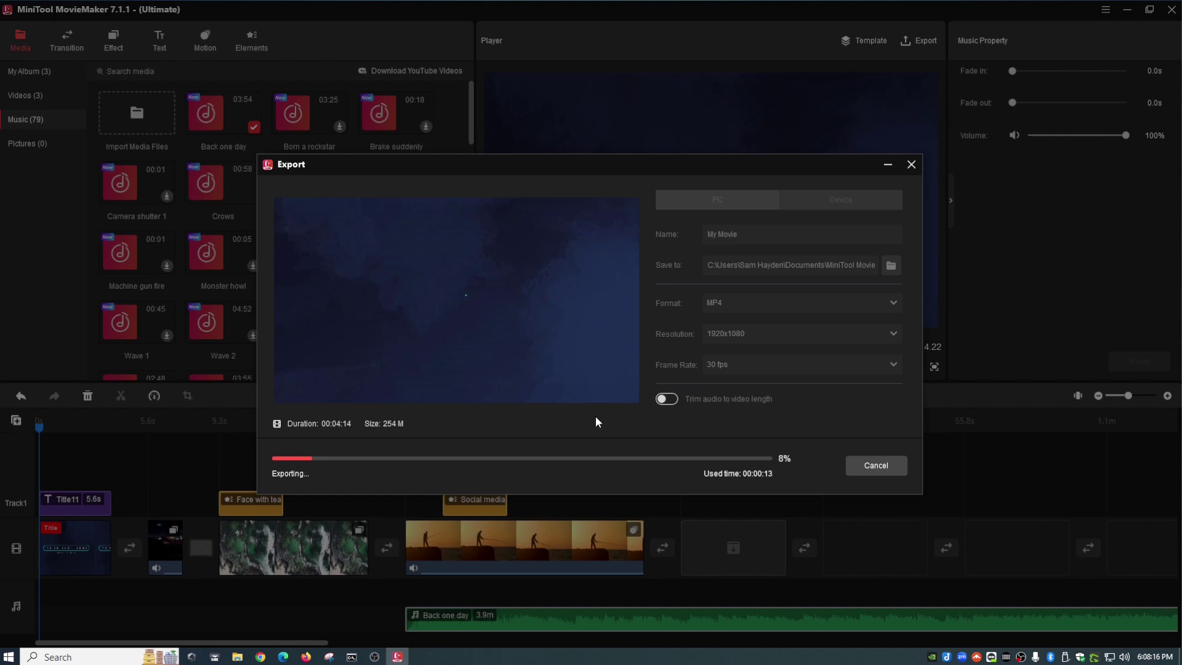
click(878, 466)
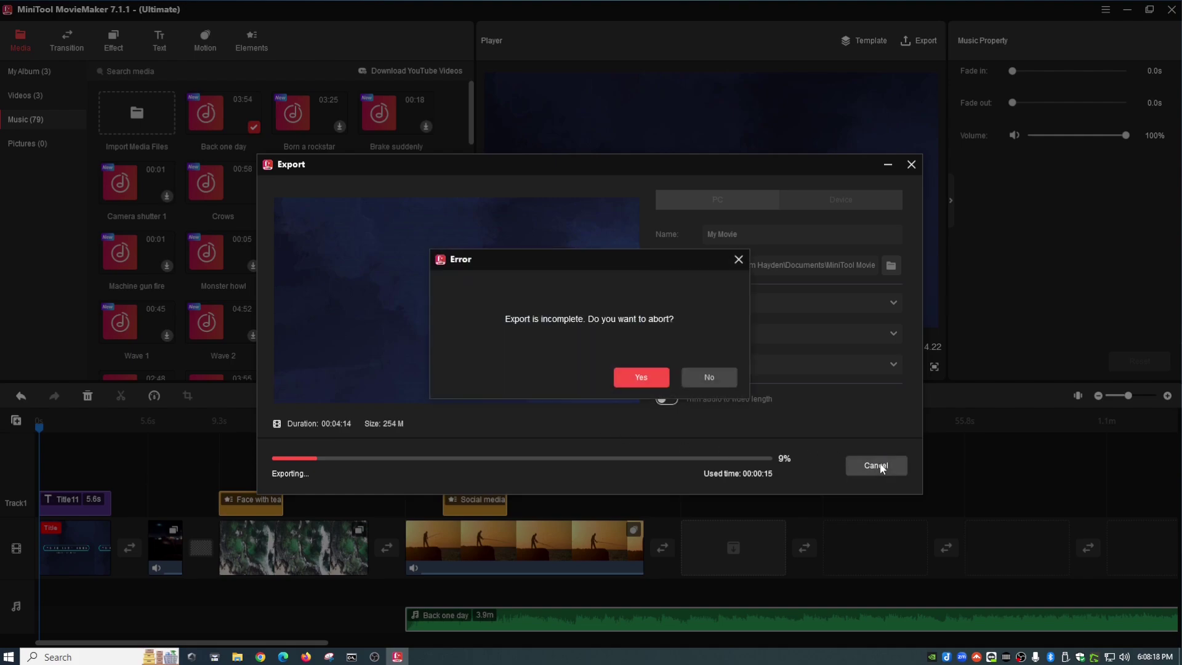
click(656, 378)
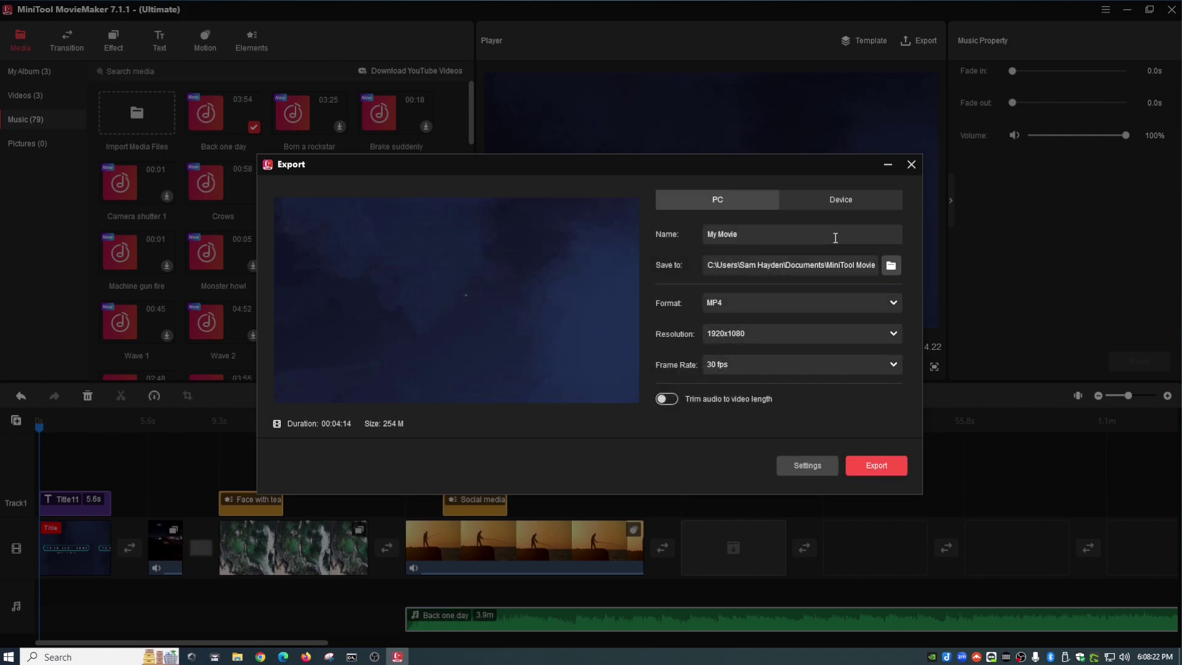
click(912, 164)
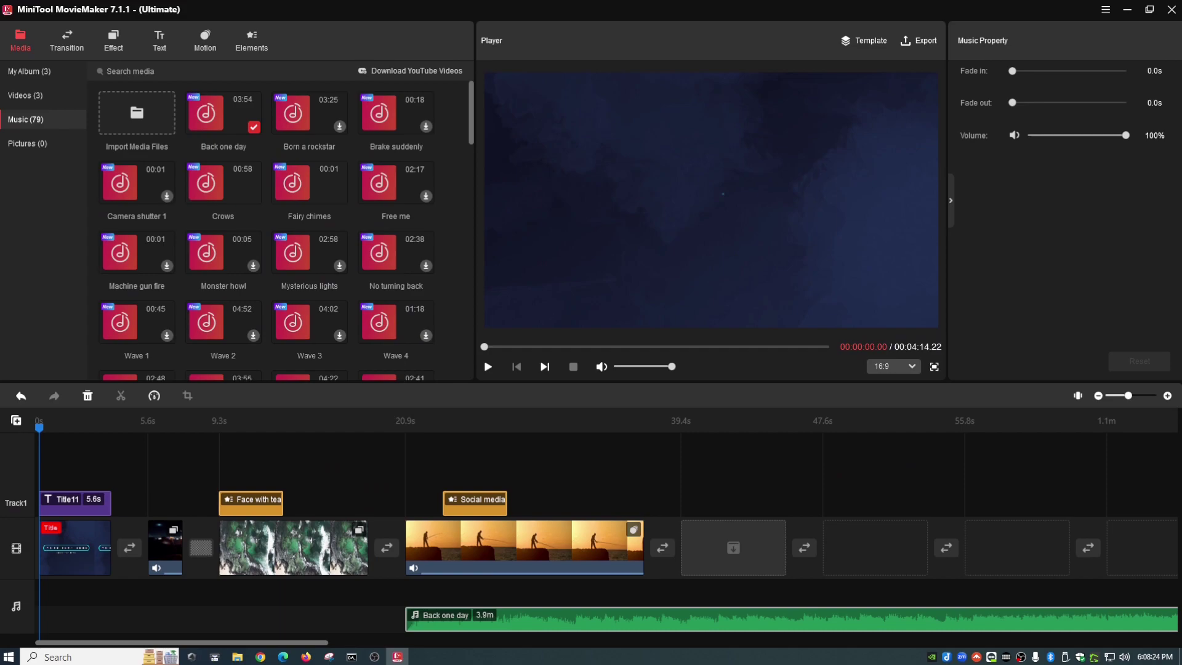